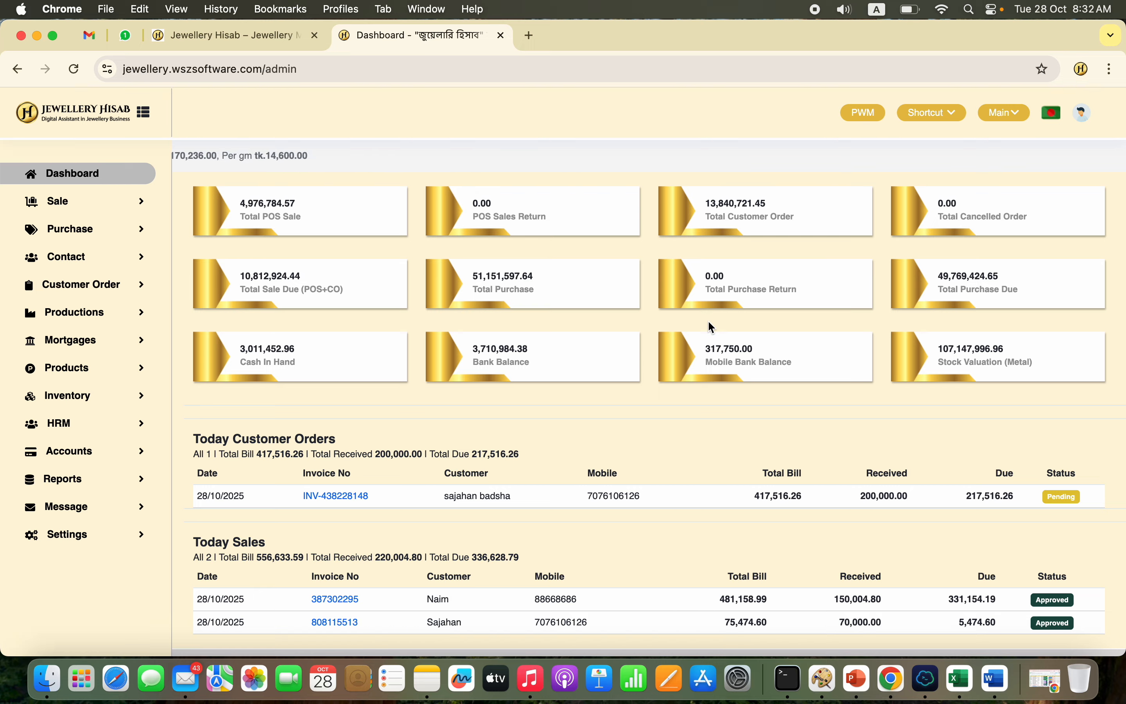
Step: Switch the interface language to Bengali and back to English
{"action": "left_click", "coordinate": [1055, 114]}
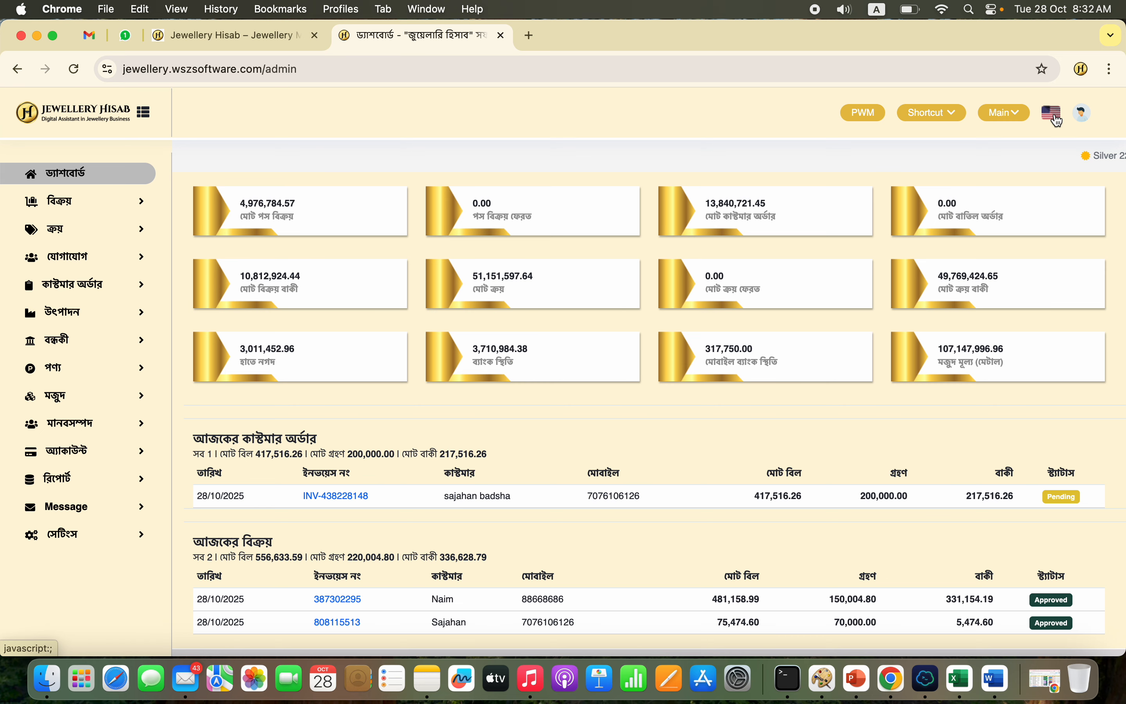
{"action": "left_click", "coordinate": [1055, 114]}
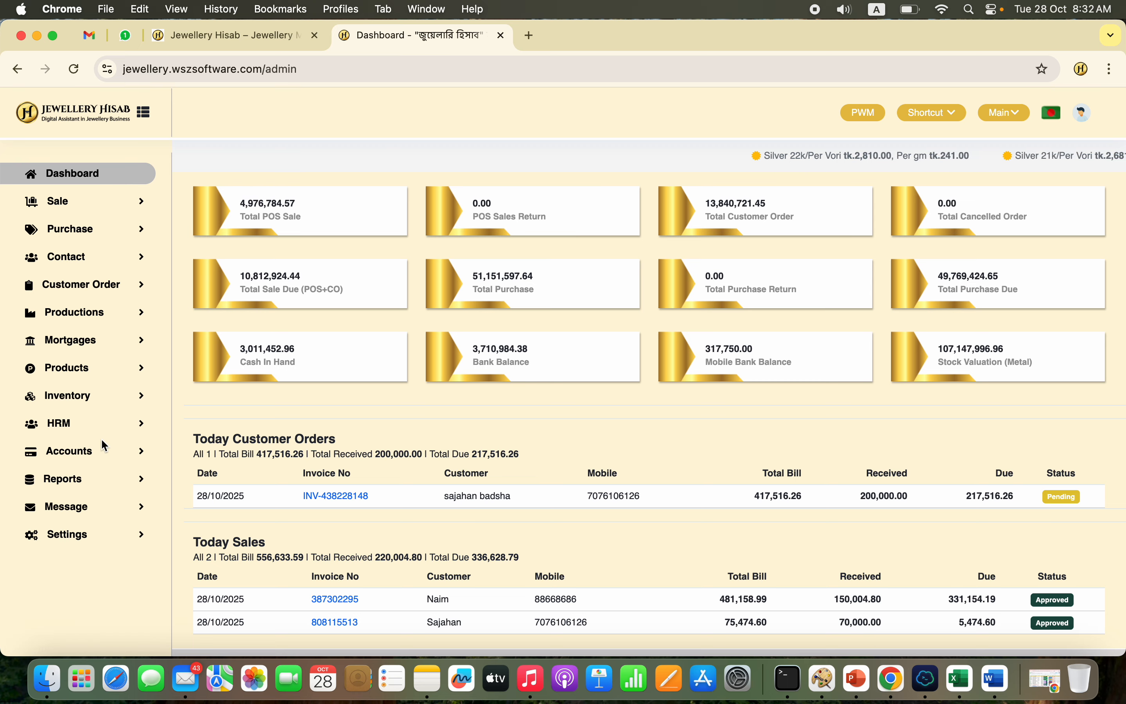
Step: Open the Halkhata report from the sales reports
{"action": "left_click", "coordinate": [102, 480]}
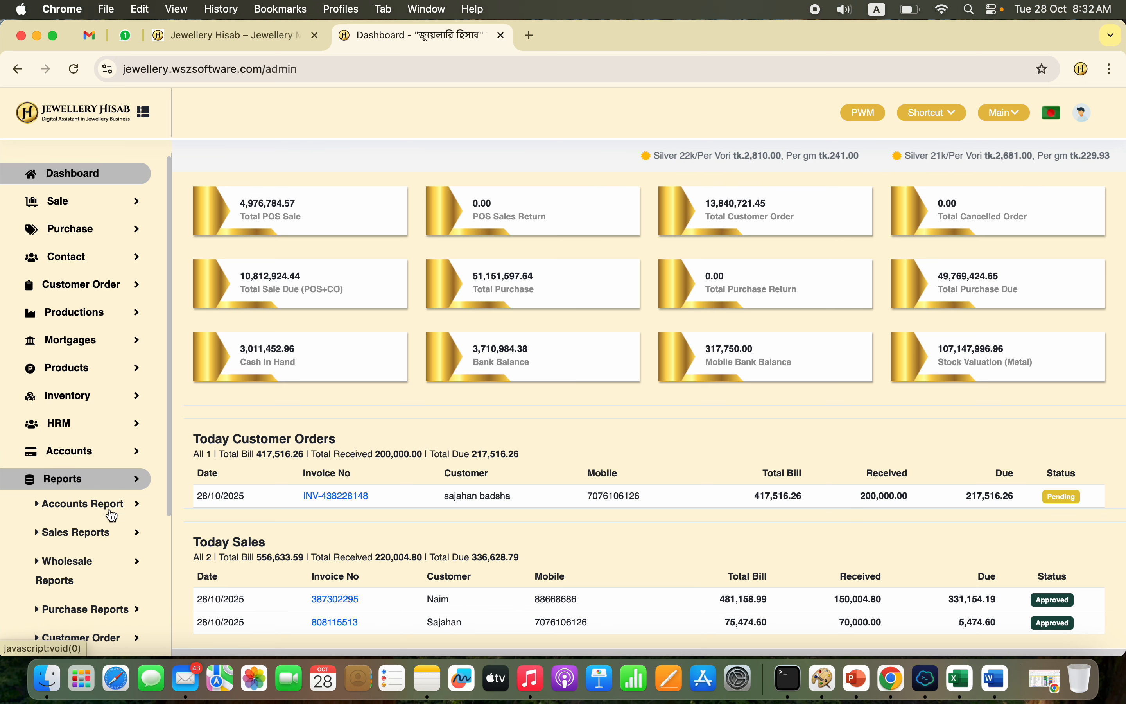
{"action": "left_click", "coordinate": [115, 533]}
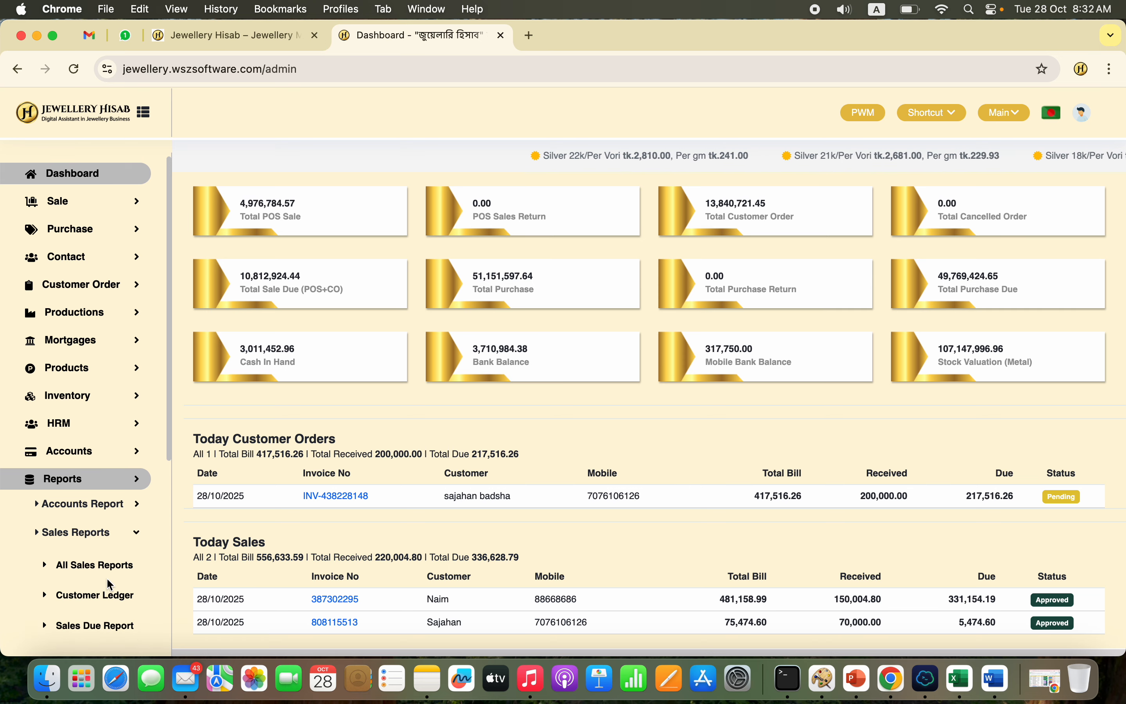
{"action": "scroll", "coordinate": [110, 585], "scroll_direction": "down", "scroll_amount": 3}
{"action": "left_click", "coordinate": [111, 581]}
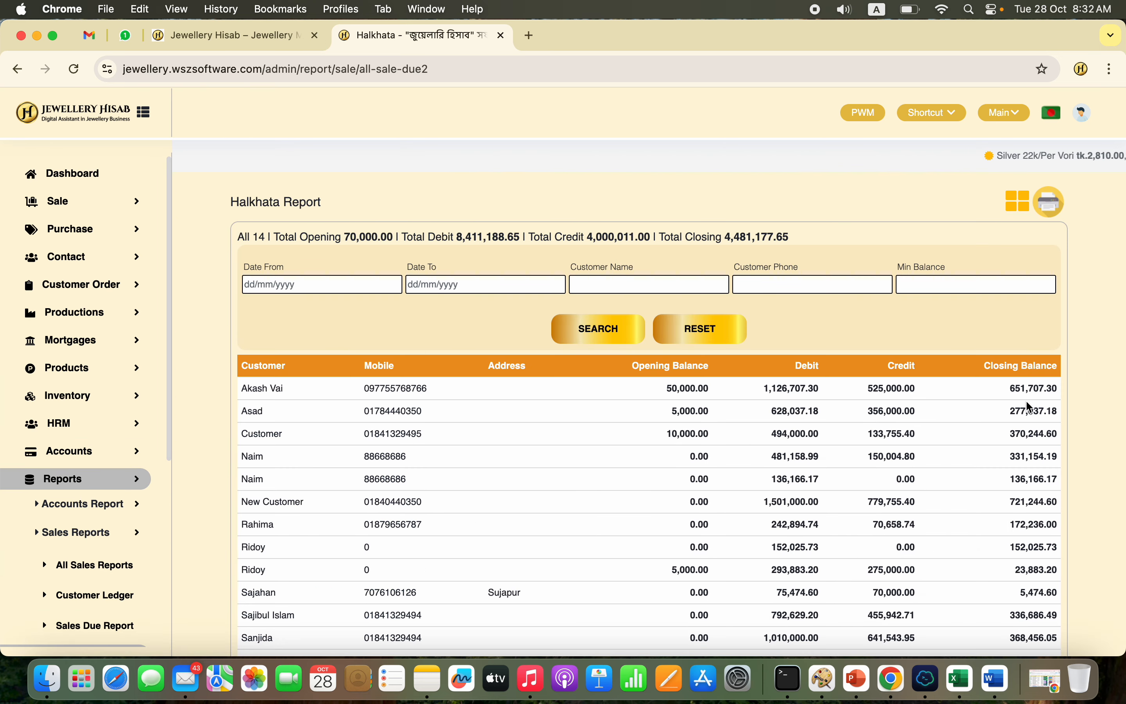
Step: Show the Halkhata report as invitation cards, look through the customer cards, and return to the list view
{"action": "left_click", "coordinate": [1019, 214]}
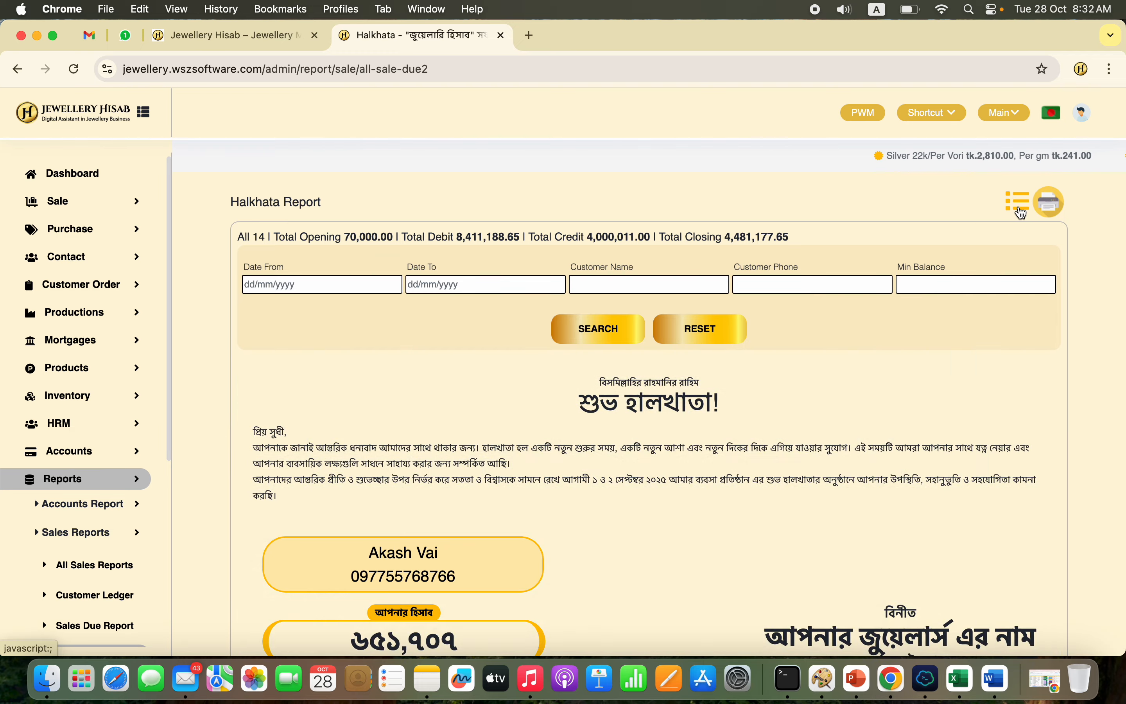
{"action": "scroll", "coordinate": [792, 545], "scroll_direction": "down", "scroll_amount": 8}
{"action": "scroll", "coordinate": [795, 551], "scroll_direction": "down", "scroll_amount": 15}
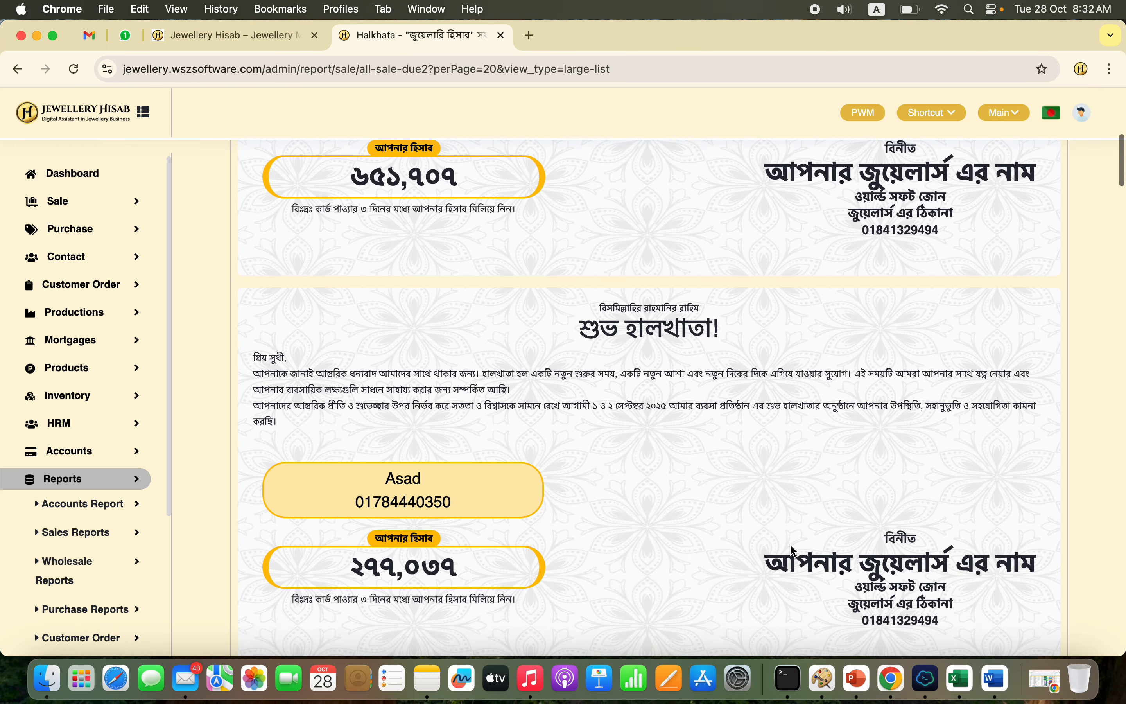
{"action": "scroll", "coordinate": [714, 286], "scroll_direction": "up", "scroll_amount": 8}
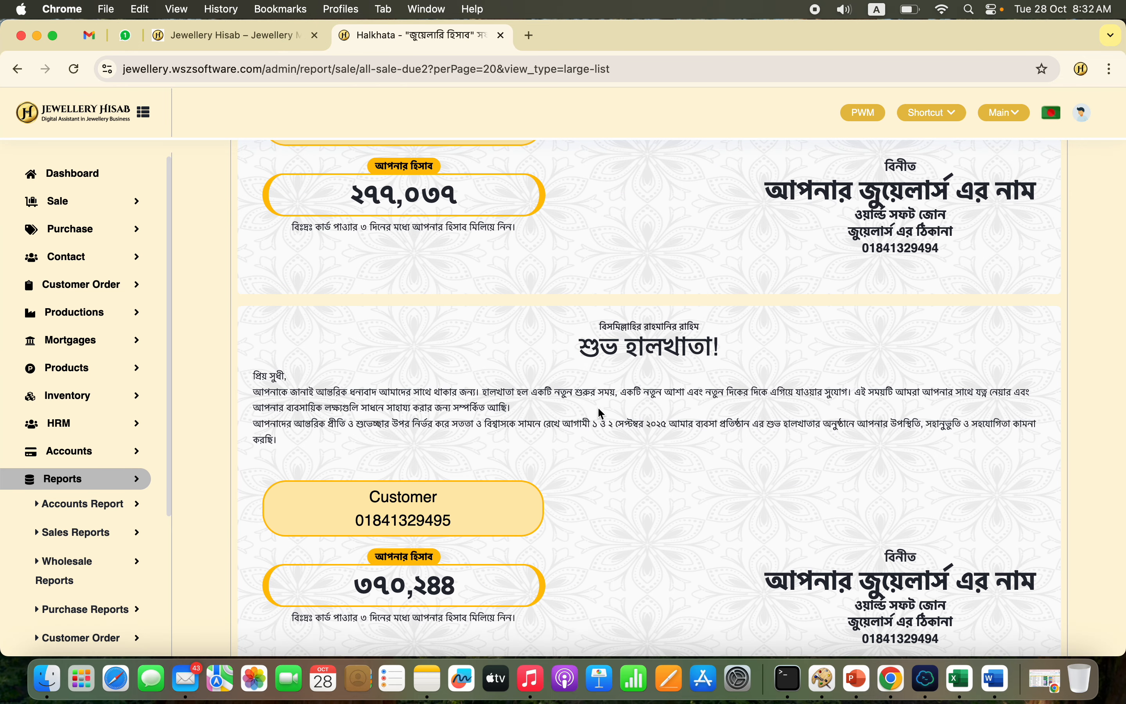
{"action": "scroll", "coordinate": [674, 415], "scroll_direction": "up", "scroll_amount": 12}
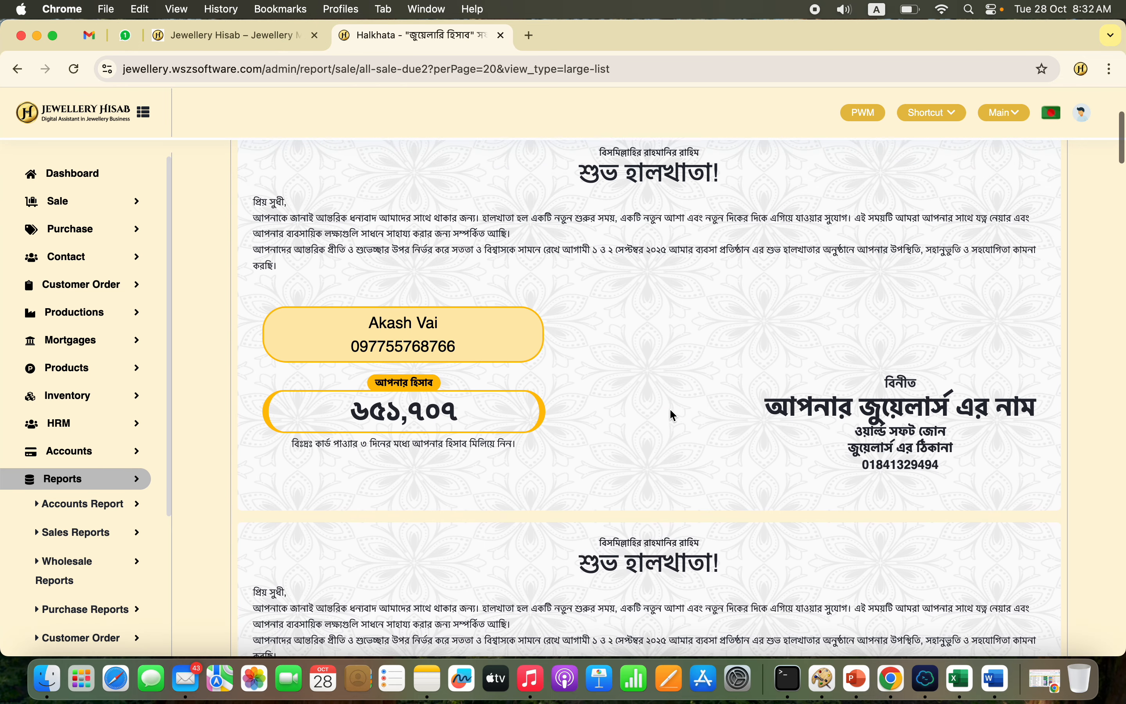
{"action": "scroll", "coordinate": [673, 415], "scroll_direction": "up", "scroll_amount": 5}
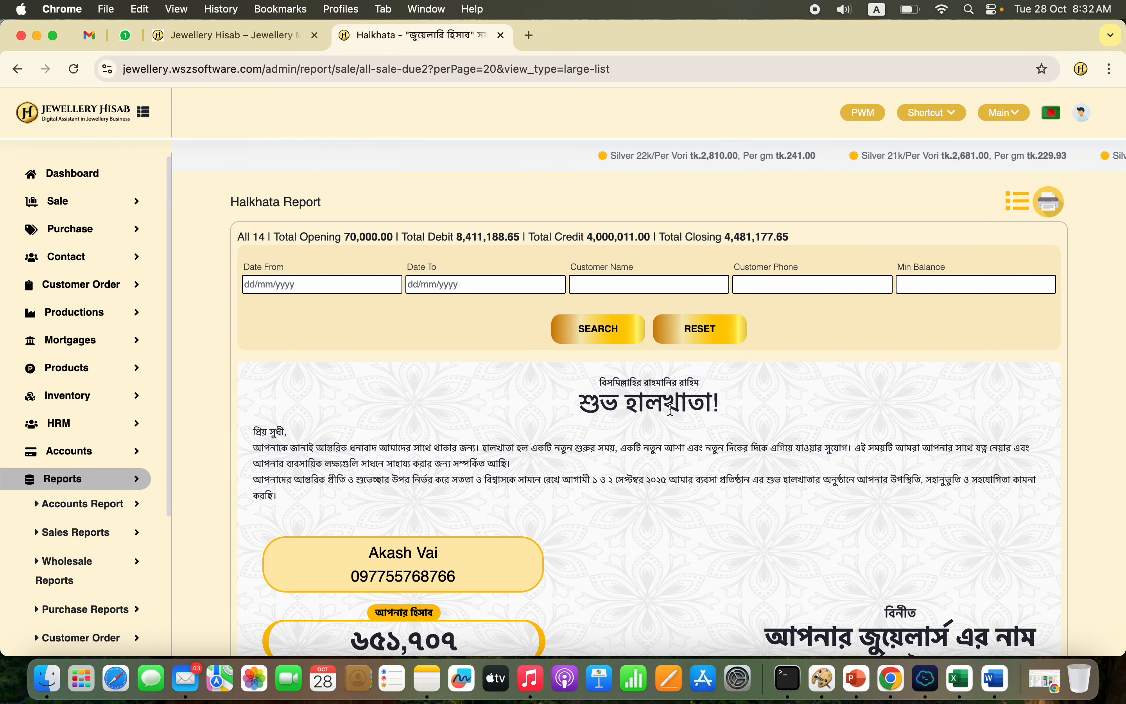
{"action": "left_click", "coordinate": [1018, 202]}
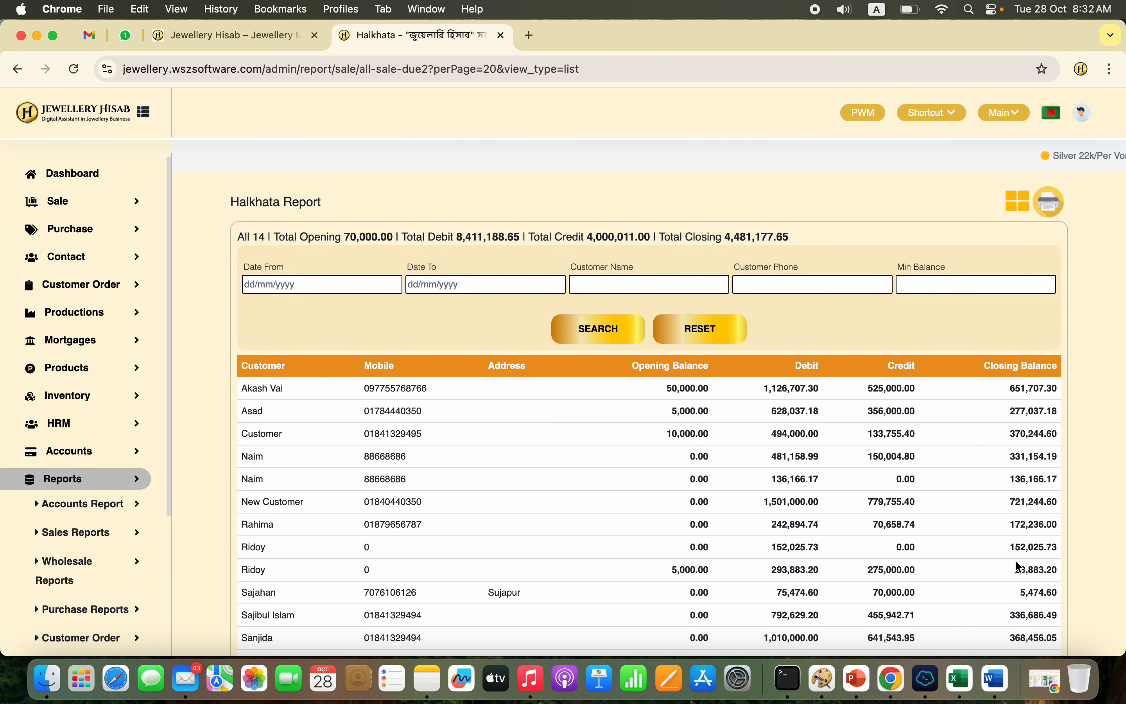
Step: Filter the Halkhata report by a minimum balance of 10000 and show the matching customers as invitation cards
{"action": "double_click", "coordinate": [1026, 593]}
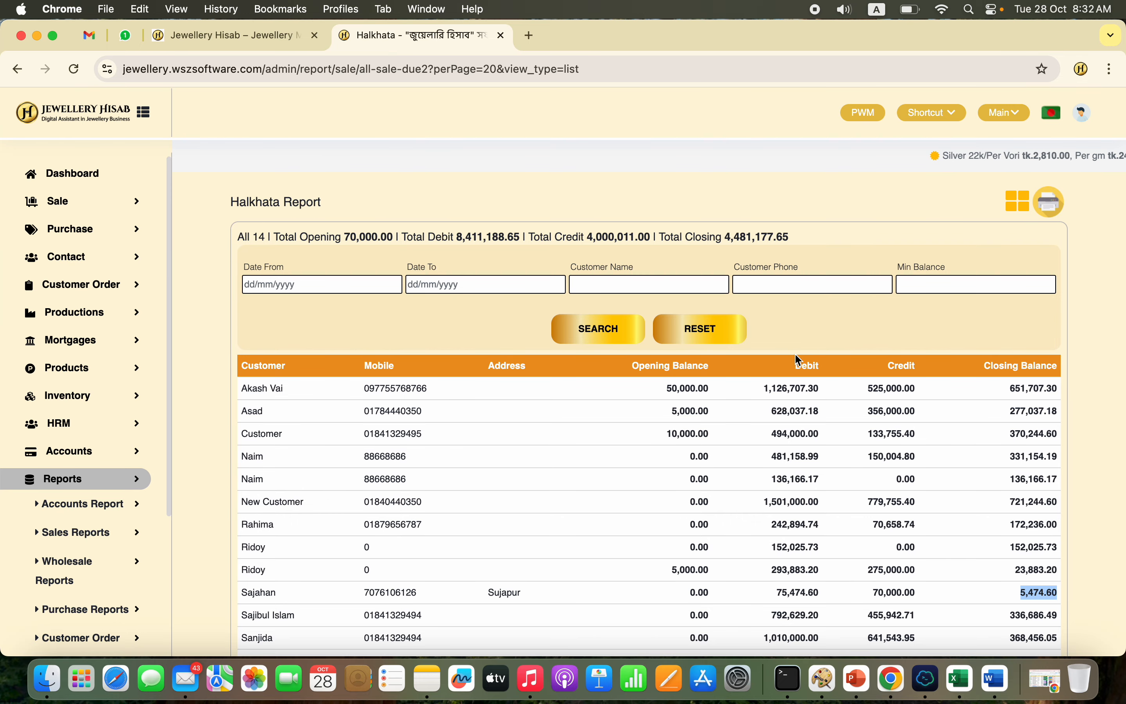
{"action": "left_click", "coordinate": [964, 286]}
{"action": "type", "text": "10000"}
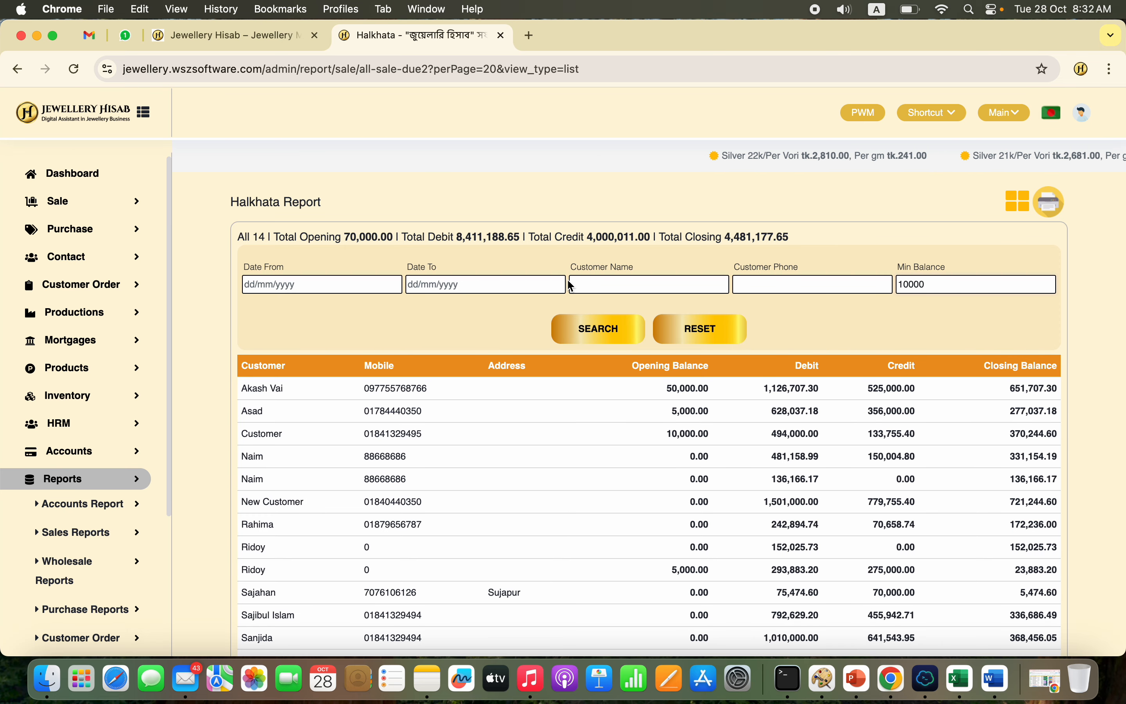
{"action": "left_click", "coordinate": [601, 328]}
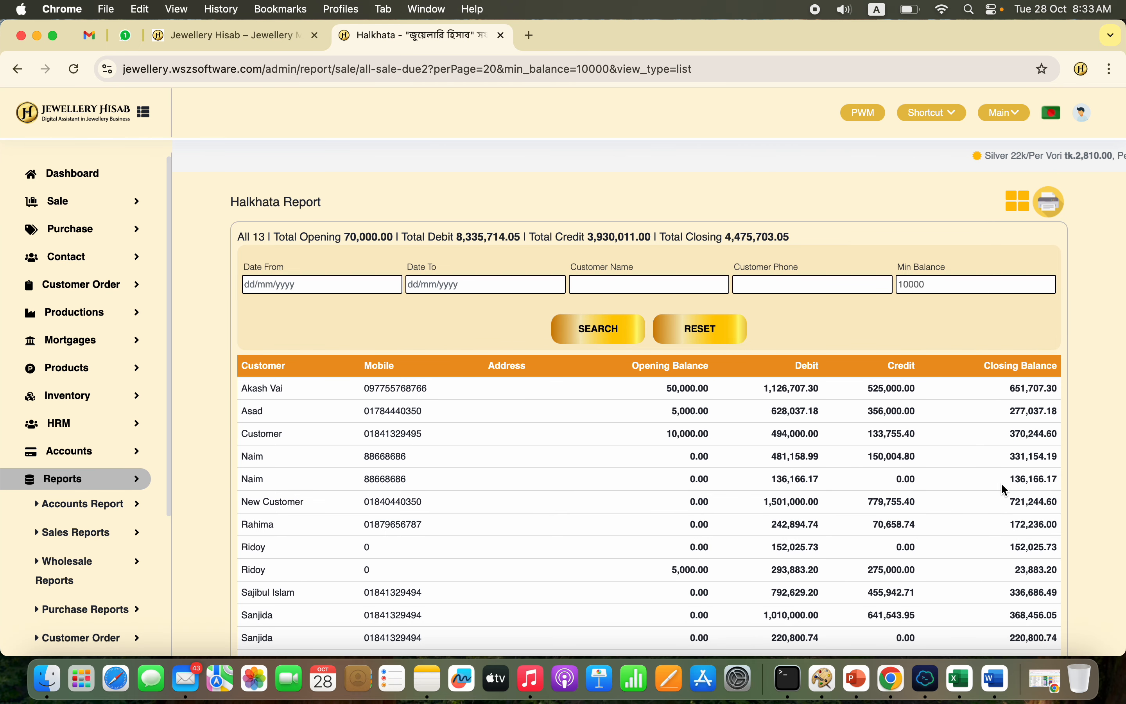
{"action": "left_click", "coordinate": [1020, 205]}
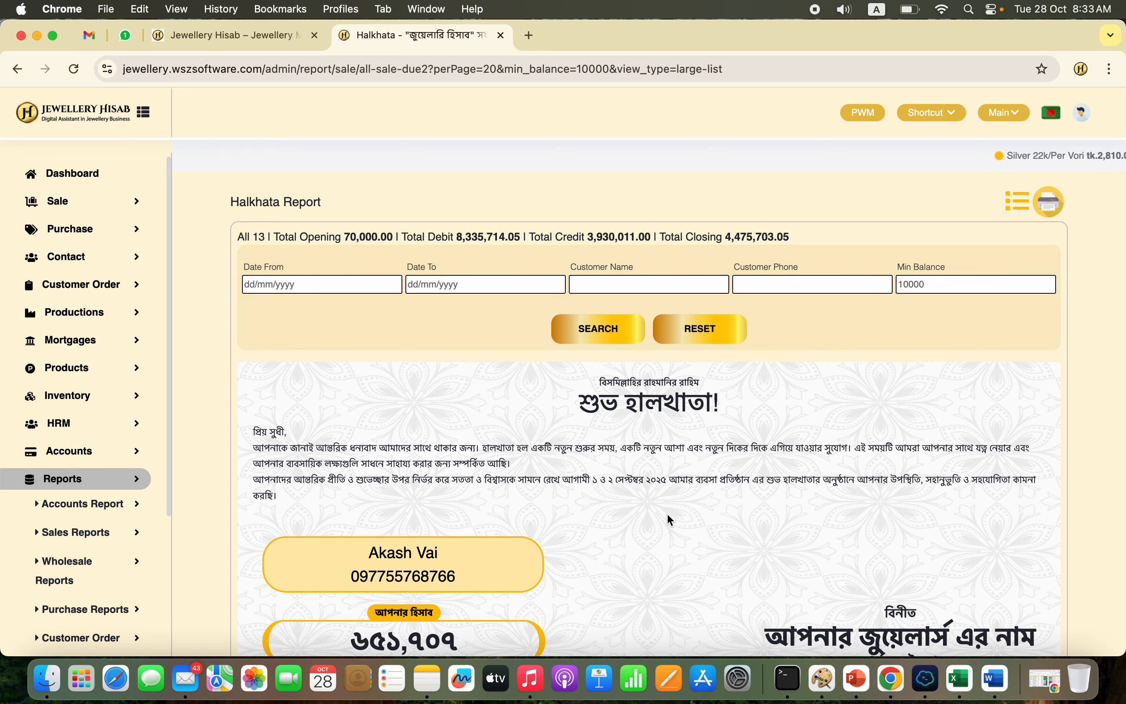
Step: View the list of all products and open the POS sale page
{"action": "left_click", "coordinate": [132, 370]}
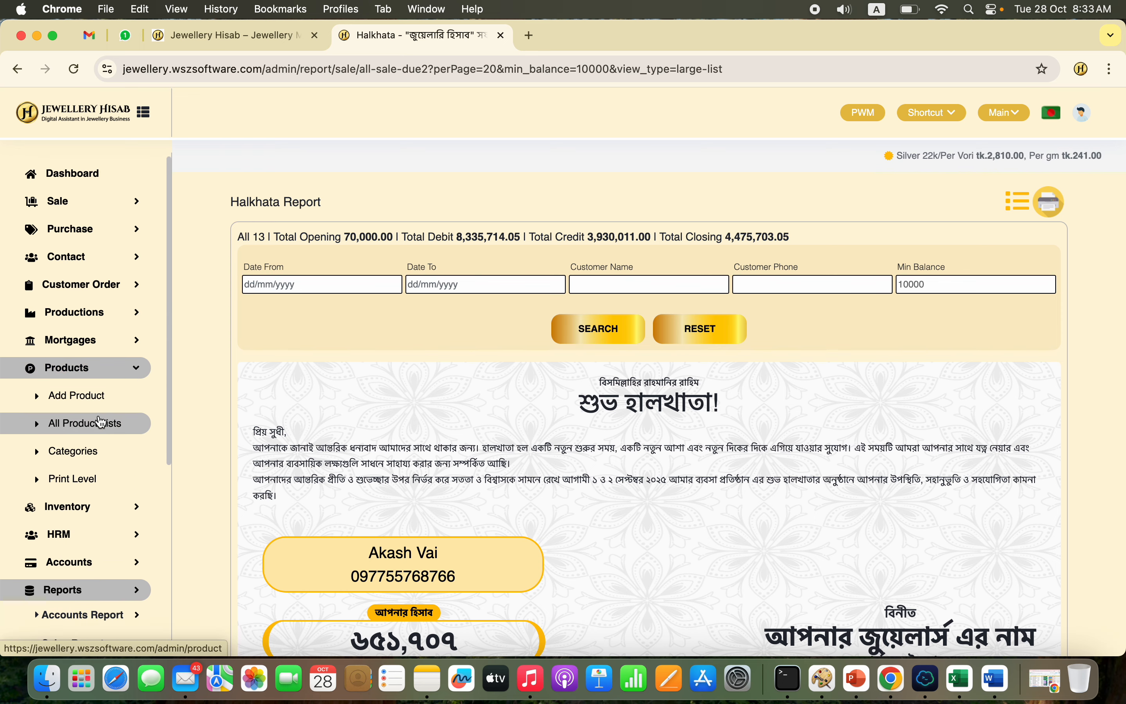
{"action": "left_click", "coordinate": [82, 423]}
{"action": "left_click", "coordinate": [82, 203]}
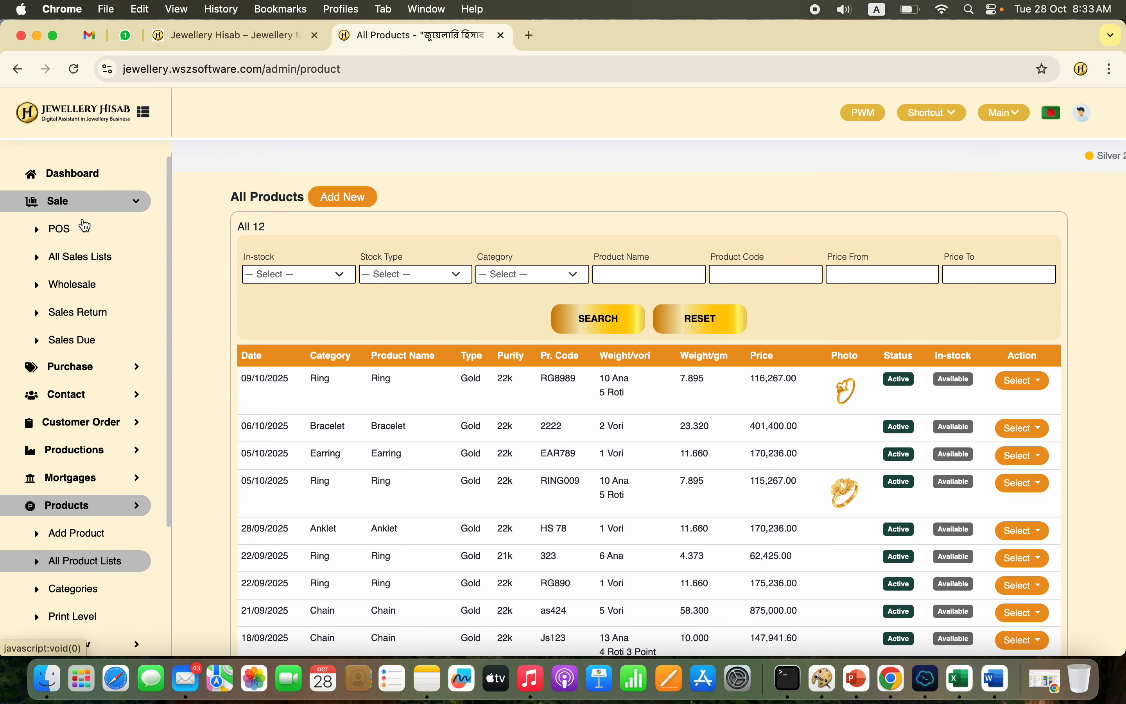
{"action": "left_click", "coordinate": [81, 239]}
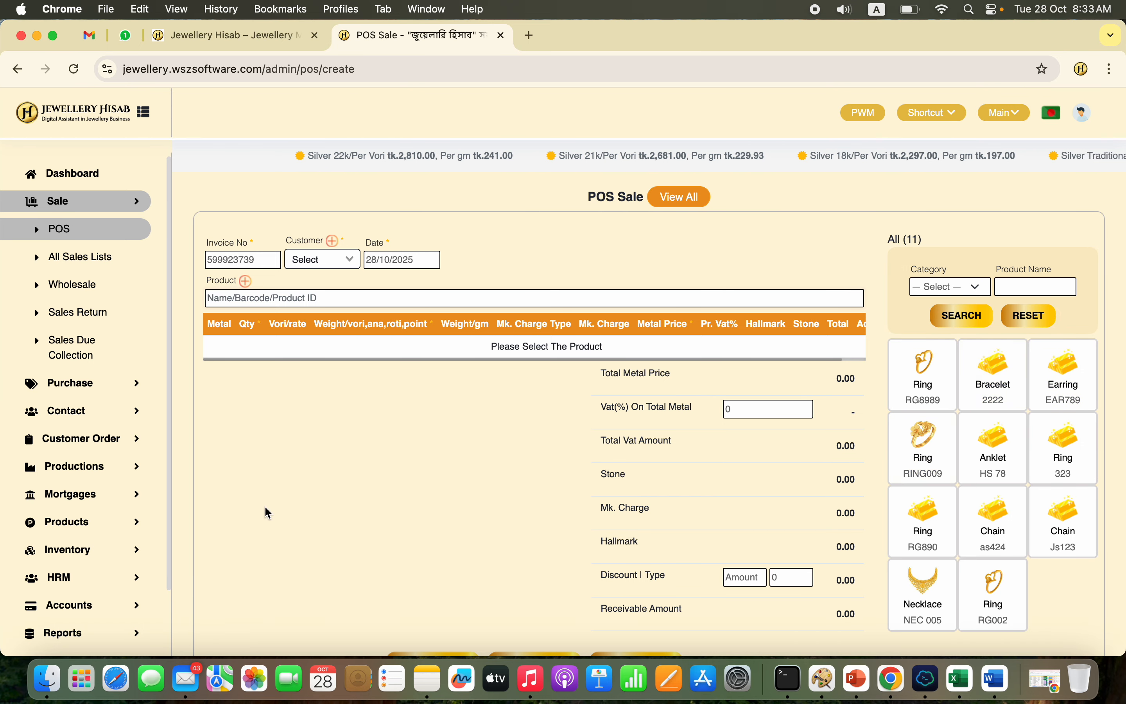
Step: Return to the list of all products and look through its entries down to the end
{"action": "left_click", "coordinate": [88, 522]}
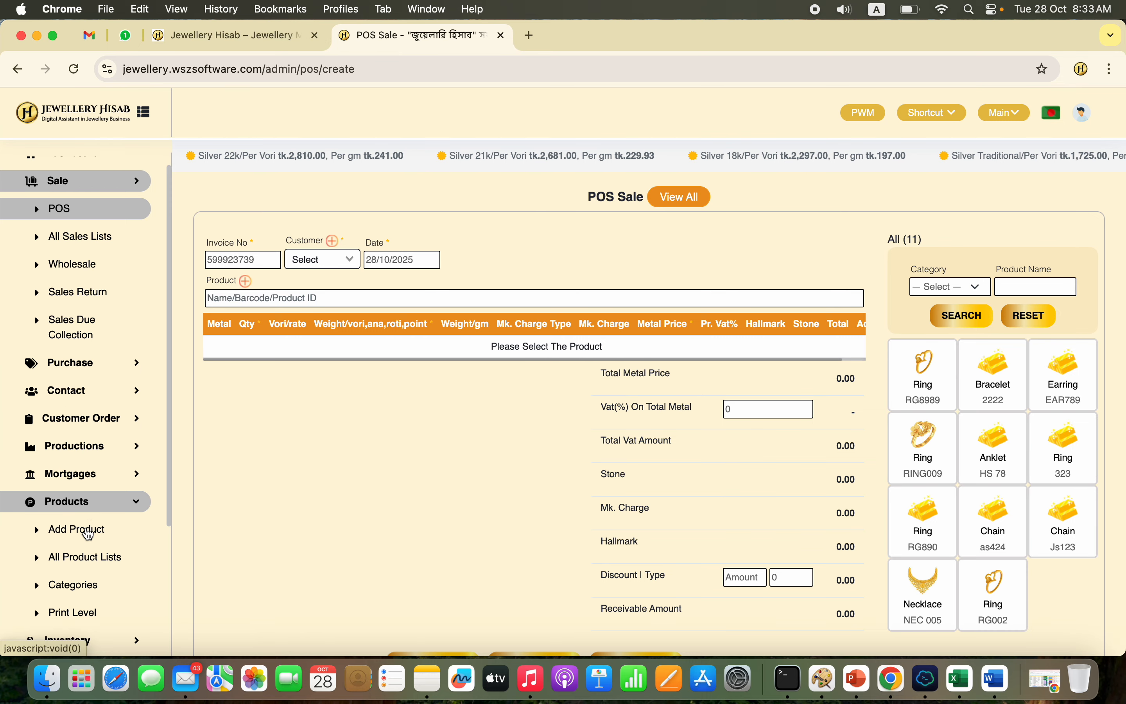
{"action": "left_click", "coordinate": [113, 474]}
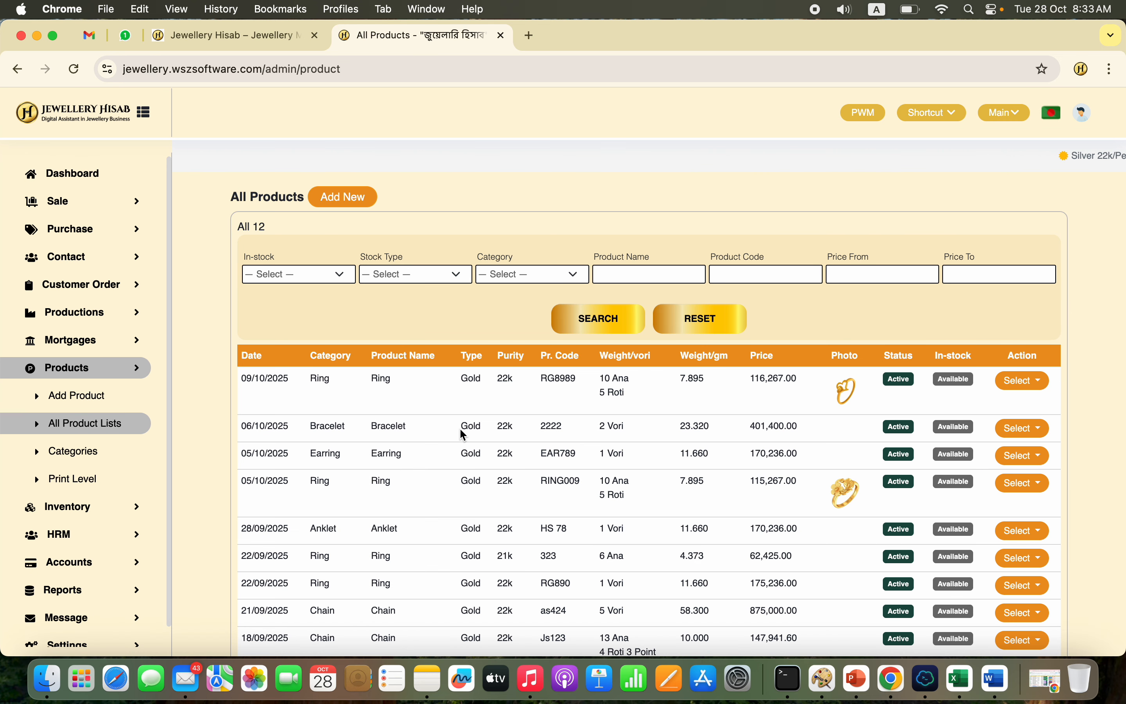
{"action": "scroll", "coordinate": [535, 501], "scroll_direction": "down", "scroll_amount": 4}
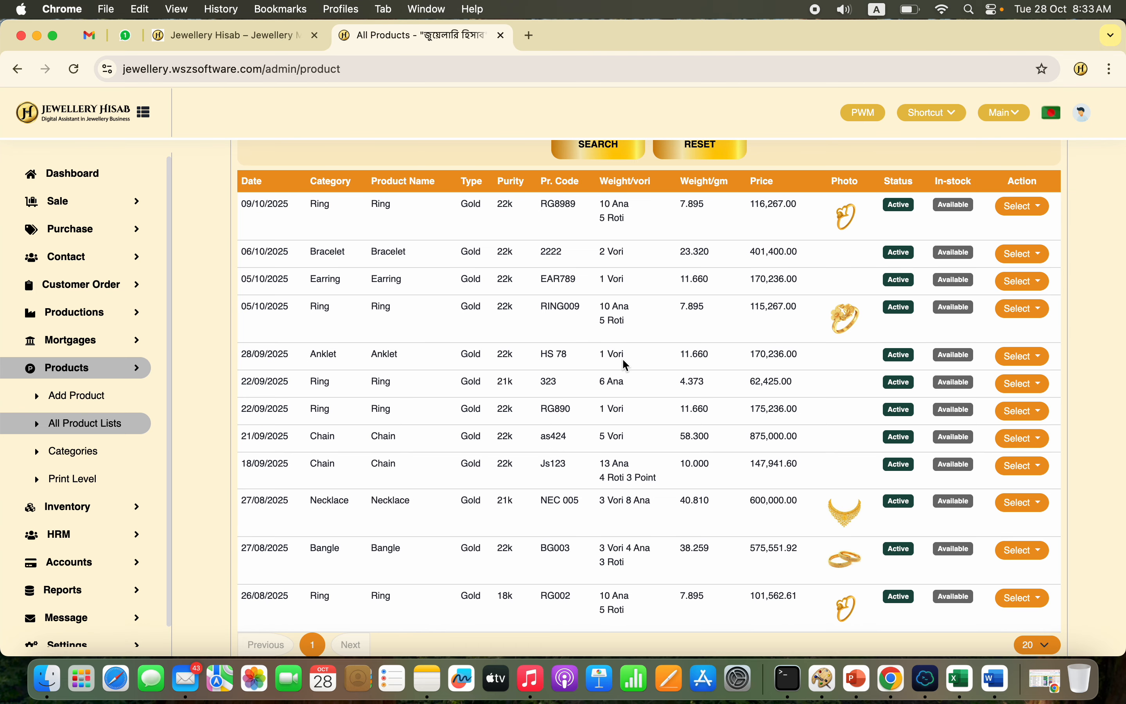
{"action": "scroll", "coordinate": [624, 359], "scroll_direction": "up", "scroll_amount": 4}
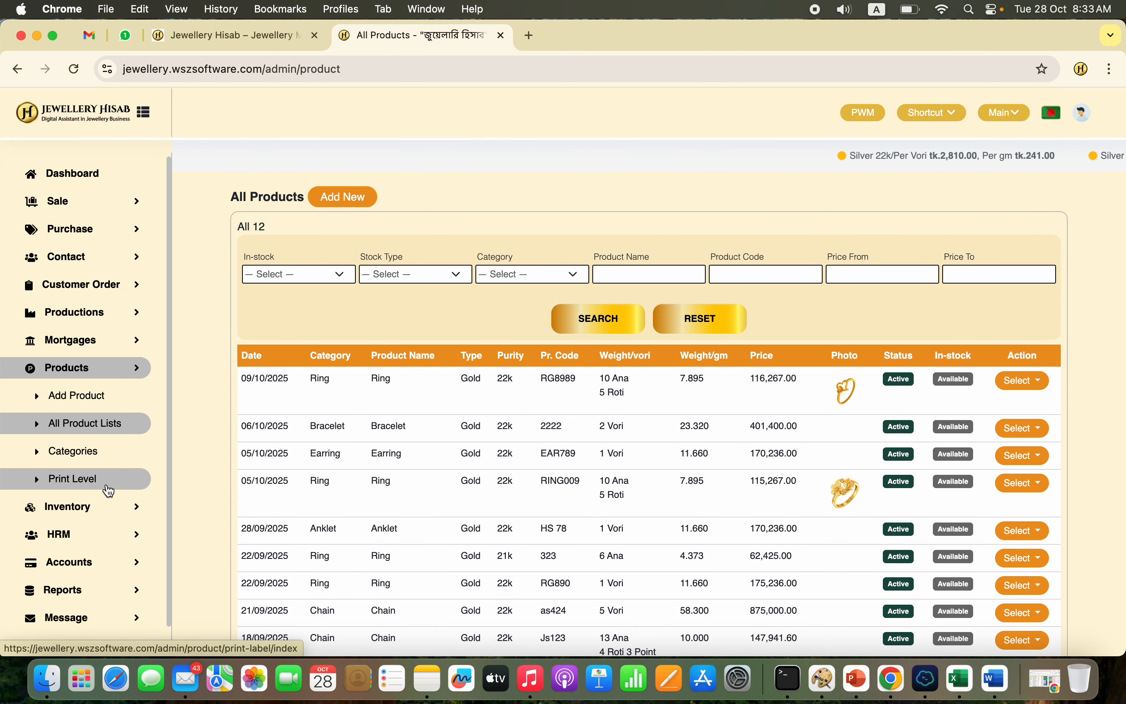
Step: Open the product label printing page and add the products of the Ring category to the label list
{"action": "left_click", "coordinate": [106, 481]}
{"action": "left_click", "coordinate": [436, 319]}
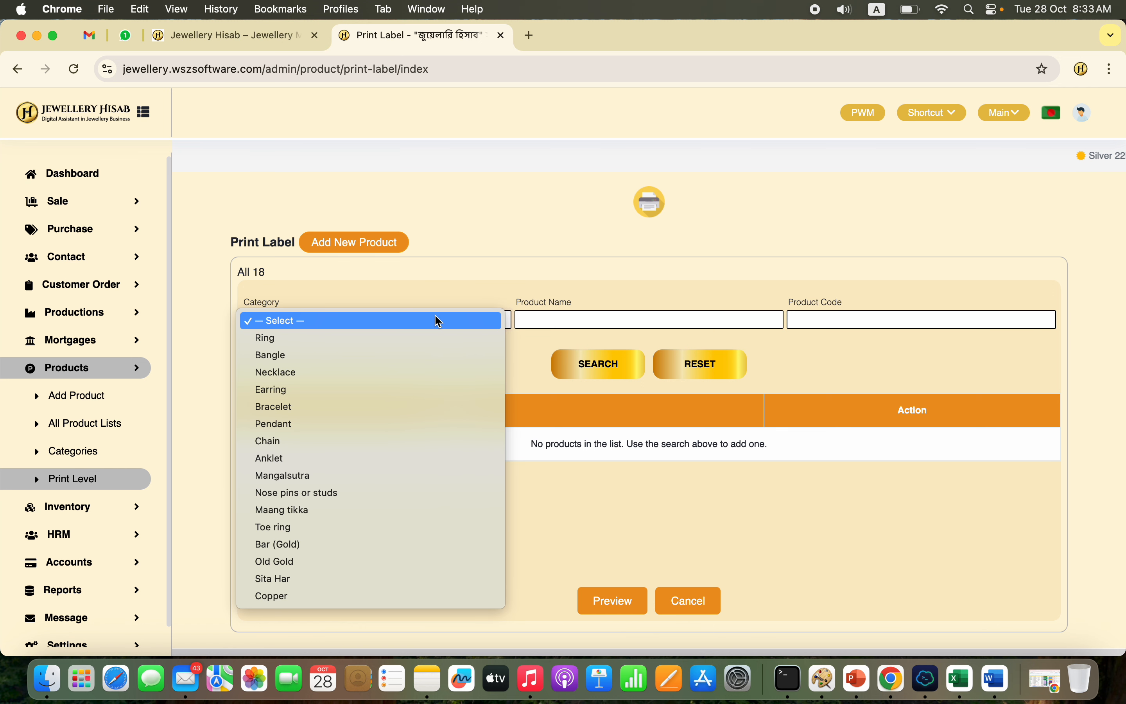
{"action": "left_click", "coordinate": [412, 341]}
{"action": "left_click", "coordinate": [605, 373]}
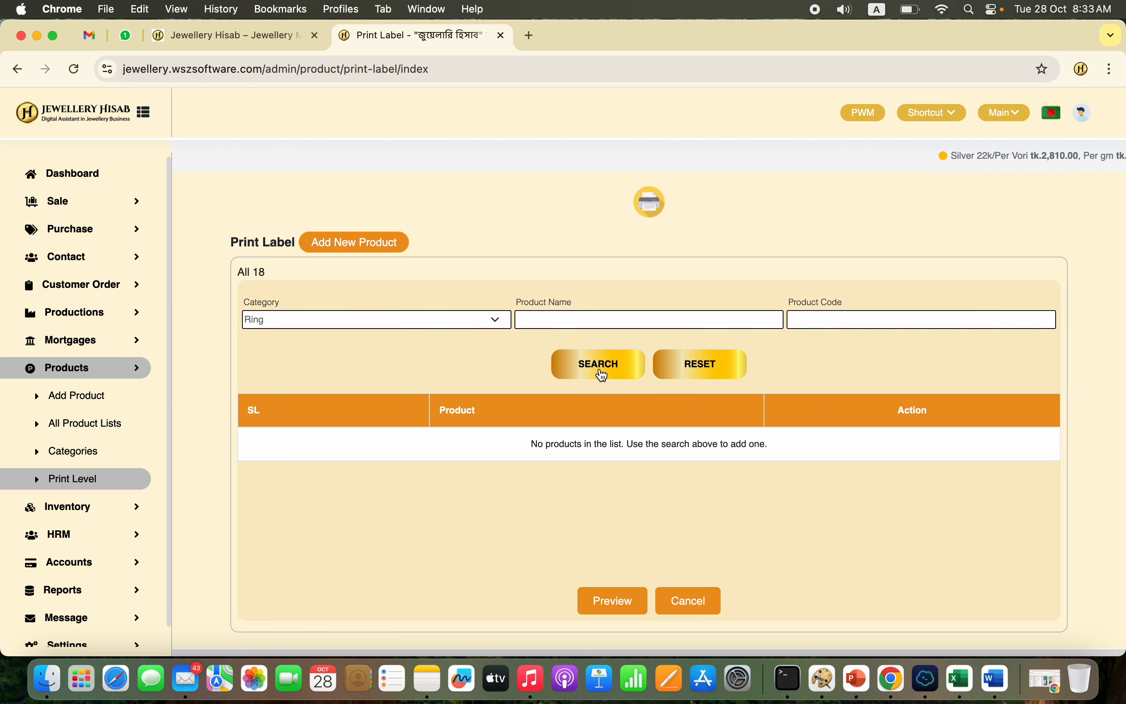
{"action": "scroll", "coordinate": [545, 525], "scroll_direction": "down", "scroll_amount": 3}
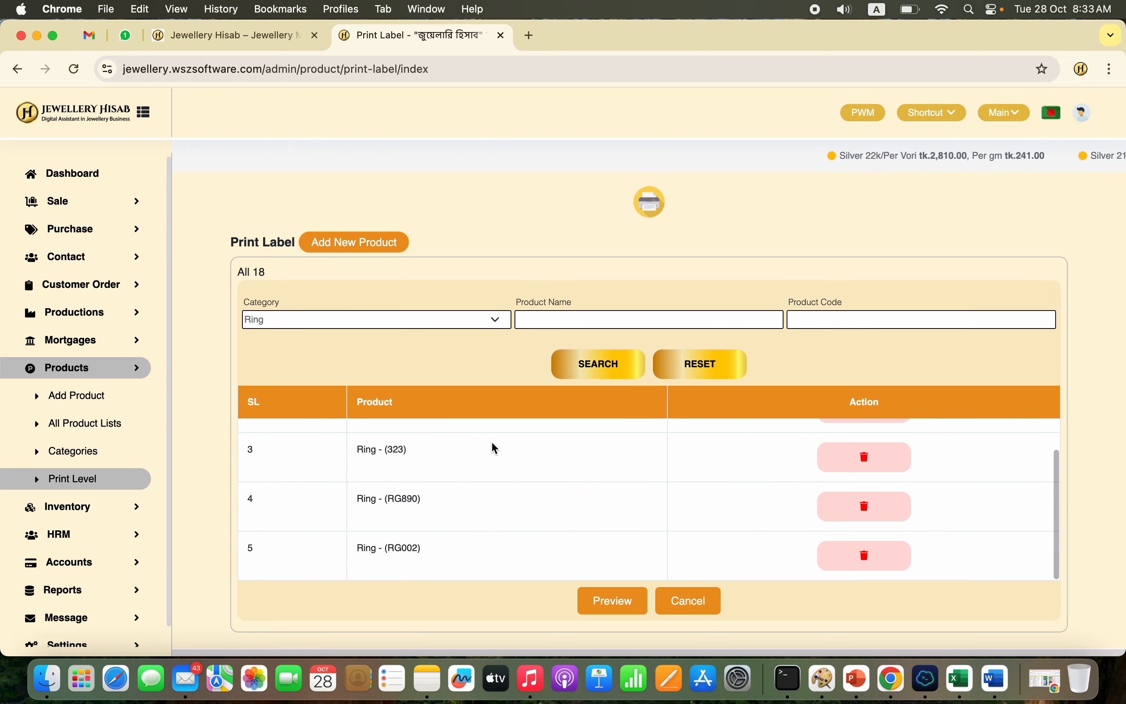
{"action": "scroll", "coordinate": [625, 539], "scroll_direction": "down", "scroll_amount": 1}
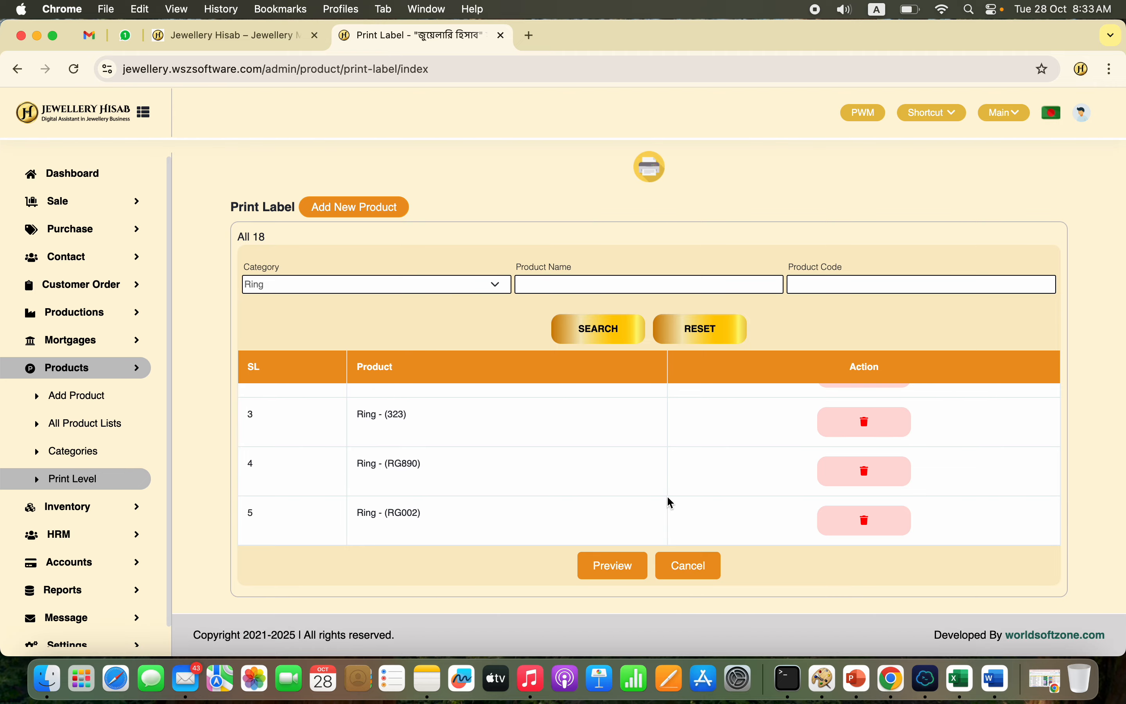
Step: Preview the barcode labels for the listed rings and examine them
{"action": "left_click", "coordinate": [614, 566]}
{"action": "scroll", "coordinate": [615, 577], "scroll_direction": "down", "scroll_amount": 5}
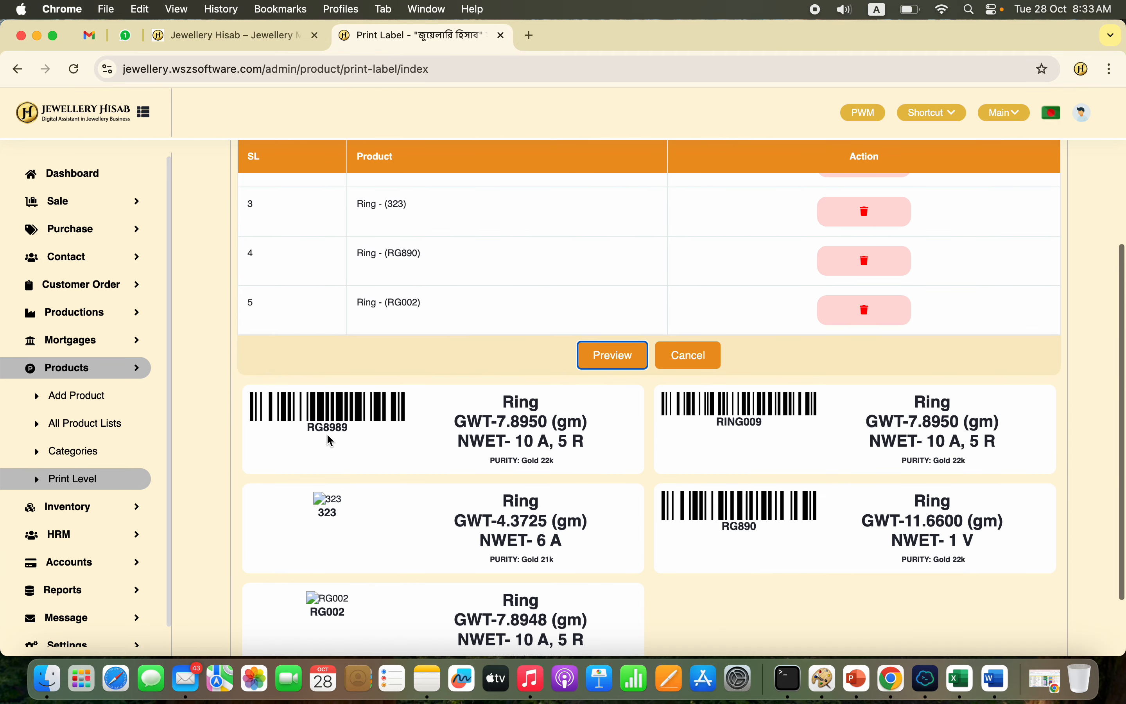
{"action": "scroll", "coordinate": [645, 541], "scroll_direction": "up", "scroll_amount": 5}
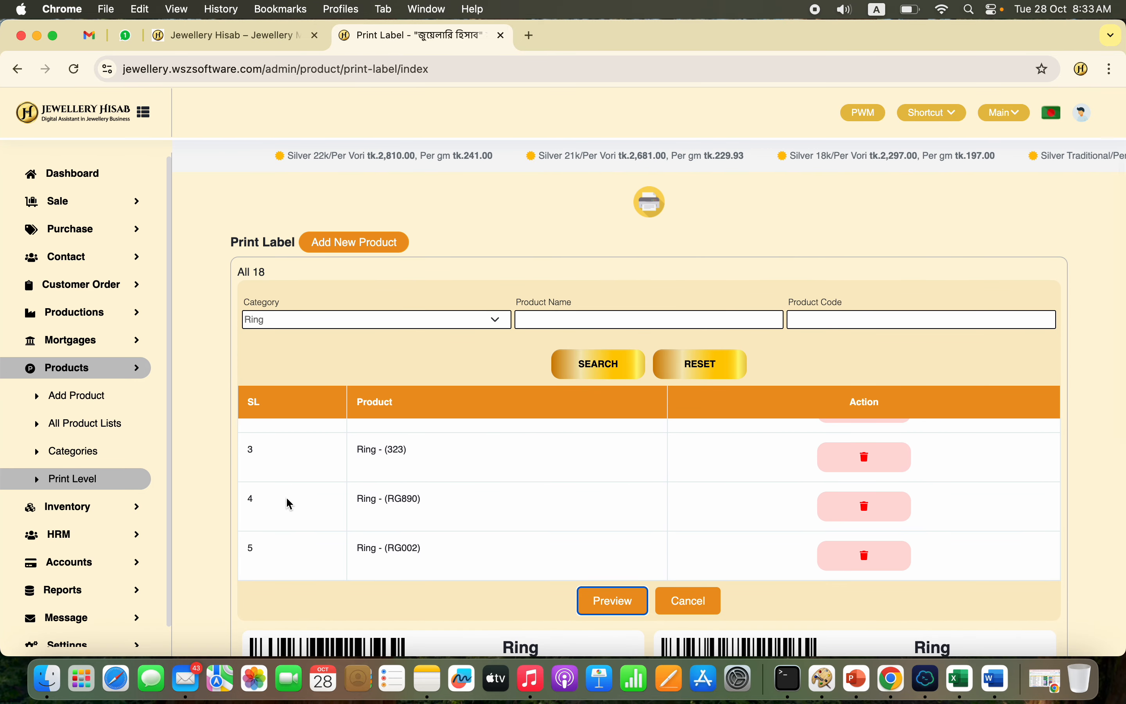
Step: Open the form for adding a product and view the available metal types without choosing one
{"action": "left_click", "coordinate": [103, 433]}
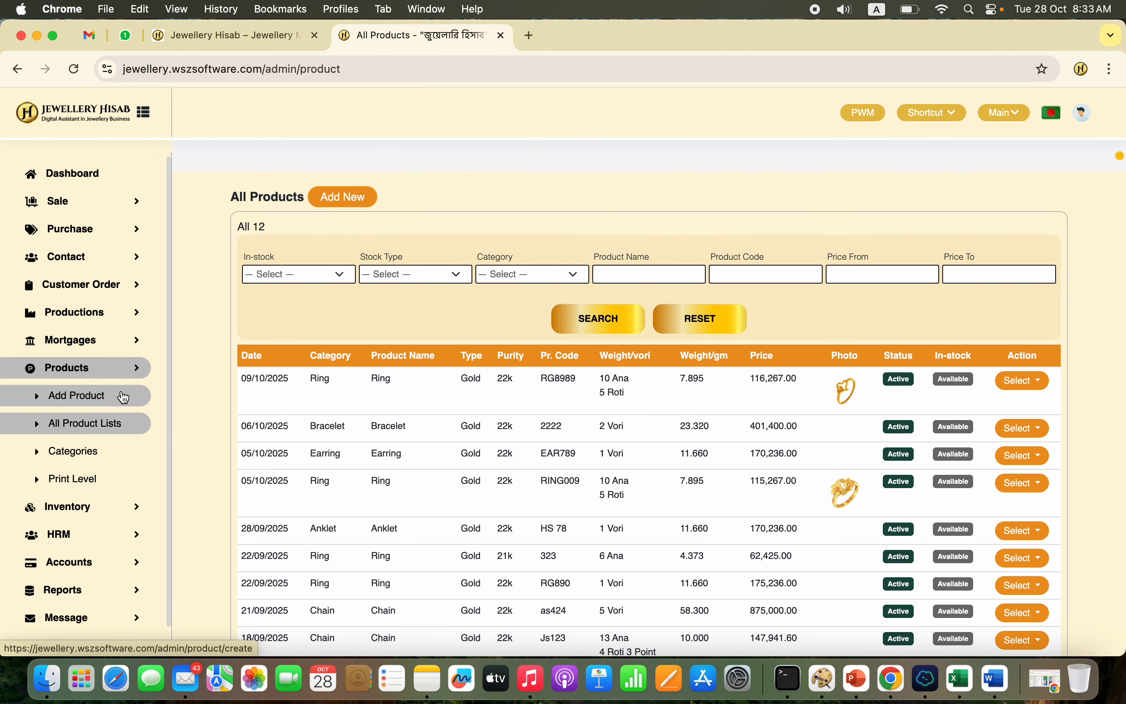
{"action": "left_click", "coordinate": [121, 395]}
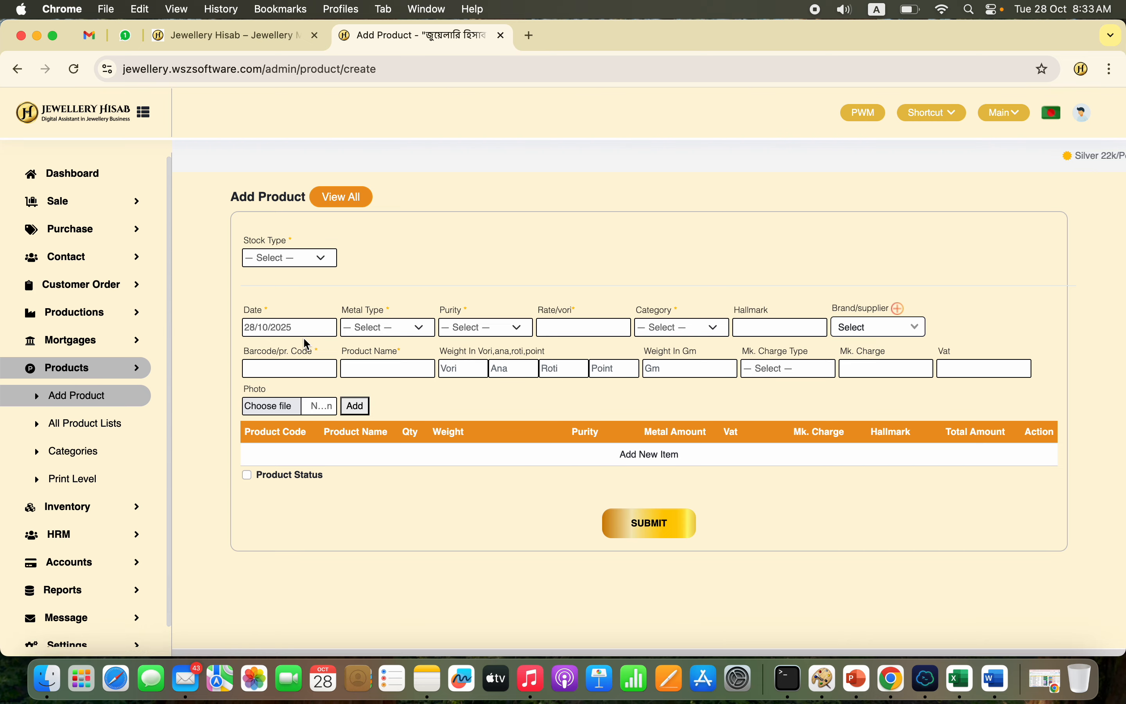
{"action": "left_click", "coordinate": [411, 331]}
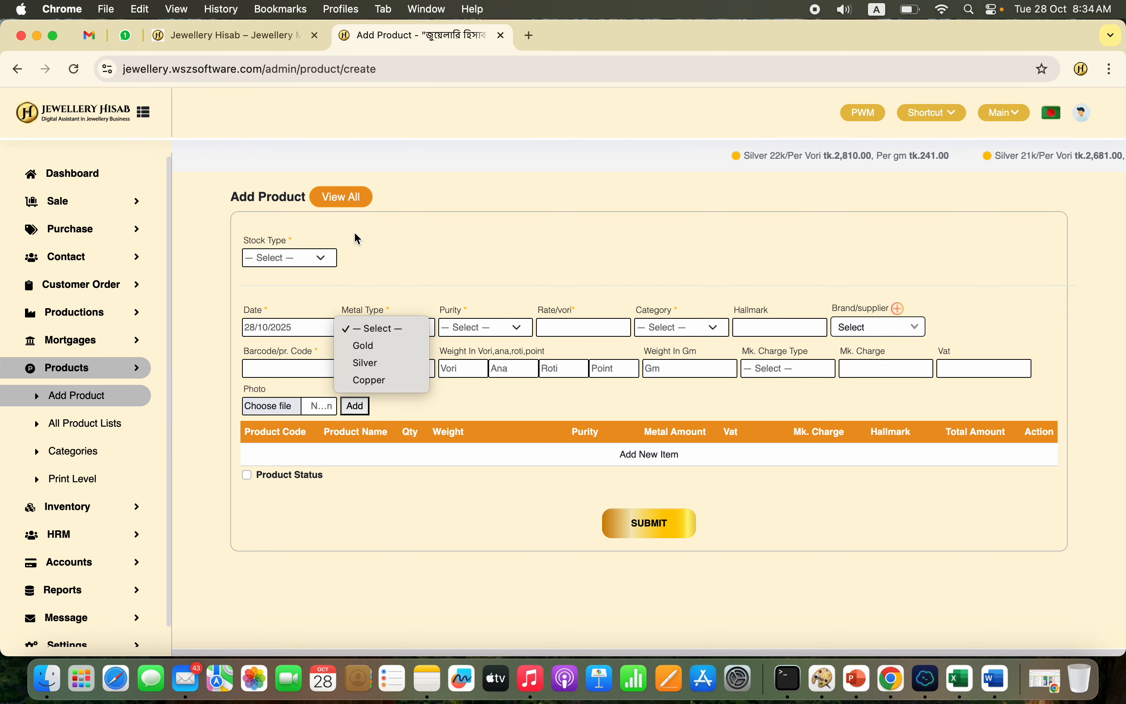
{"action": "left_click", "coordinate": [101, 181]}
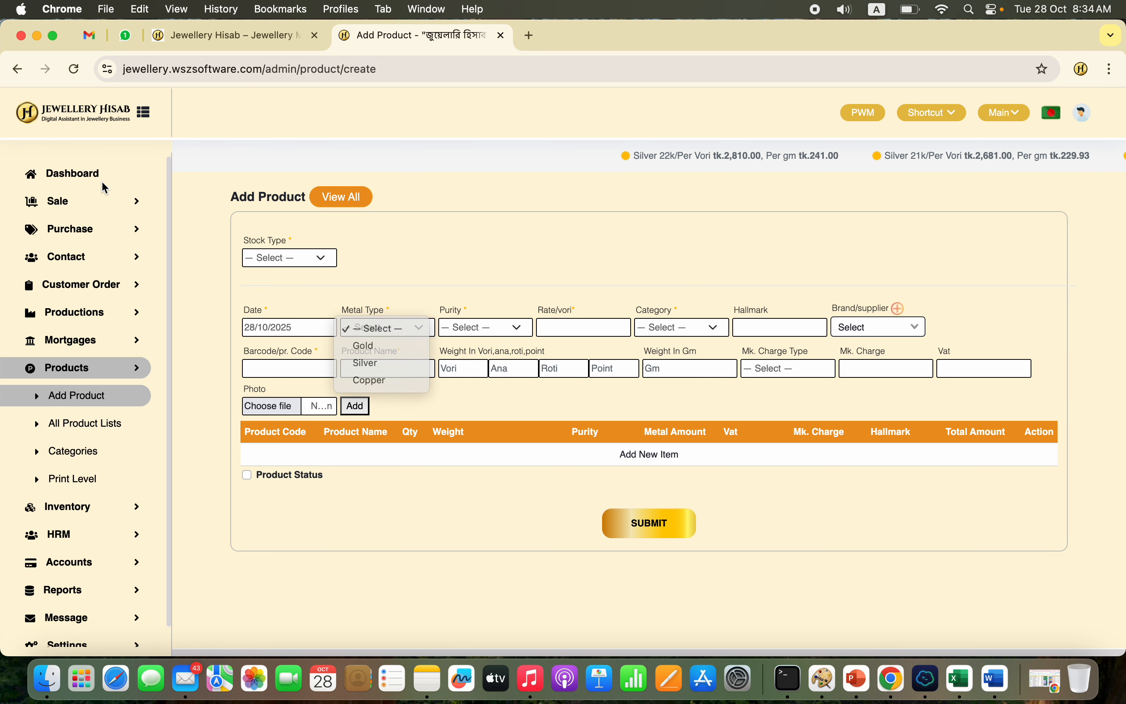
Step: Return to the dashboard and open a new POS sale
{"action": "left_click", "coordinate": [81, 180]}
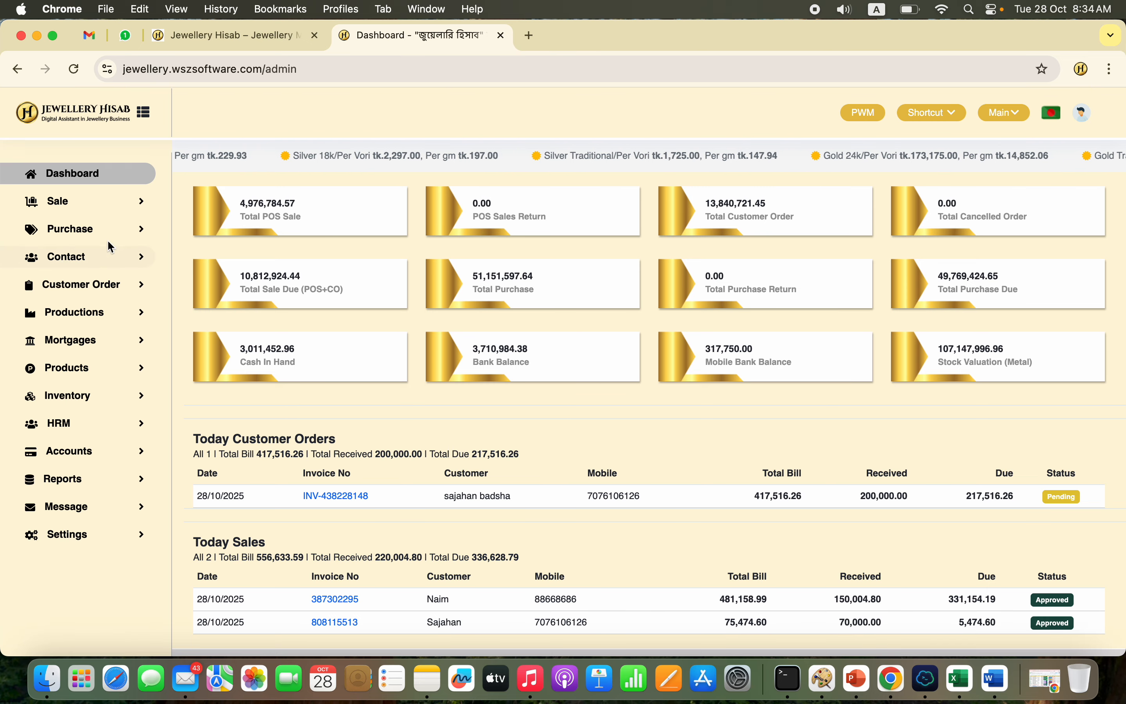
{"action": "left_click", "coordinate": [119, 212]}
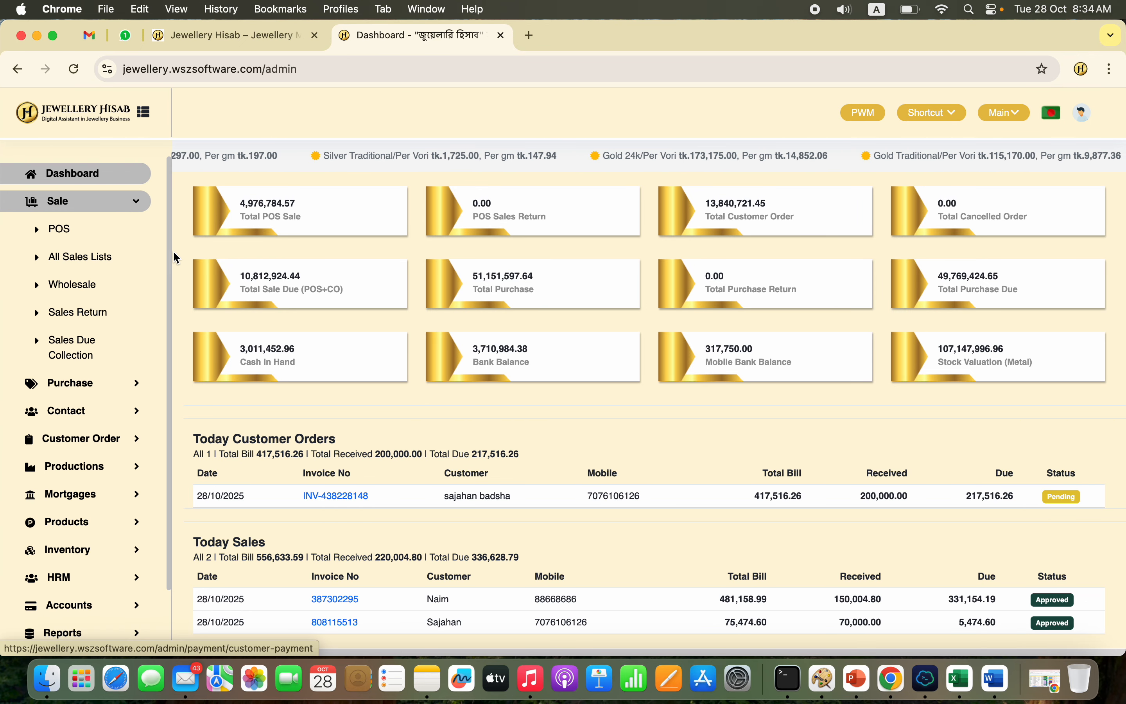
{"action": "left_click", "coordinate": [99, 230]}
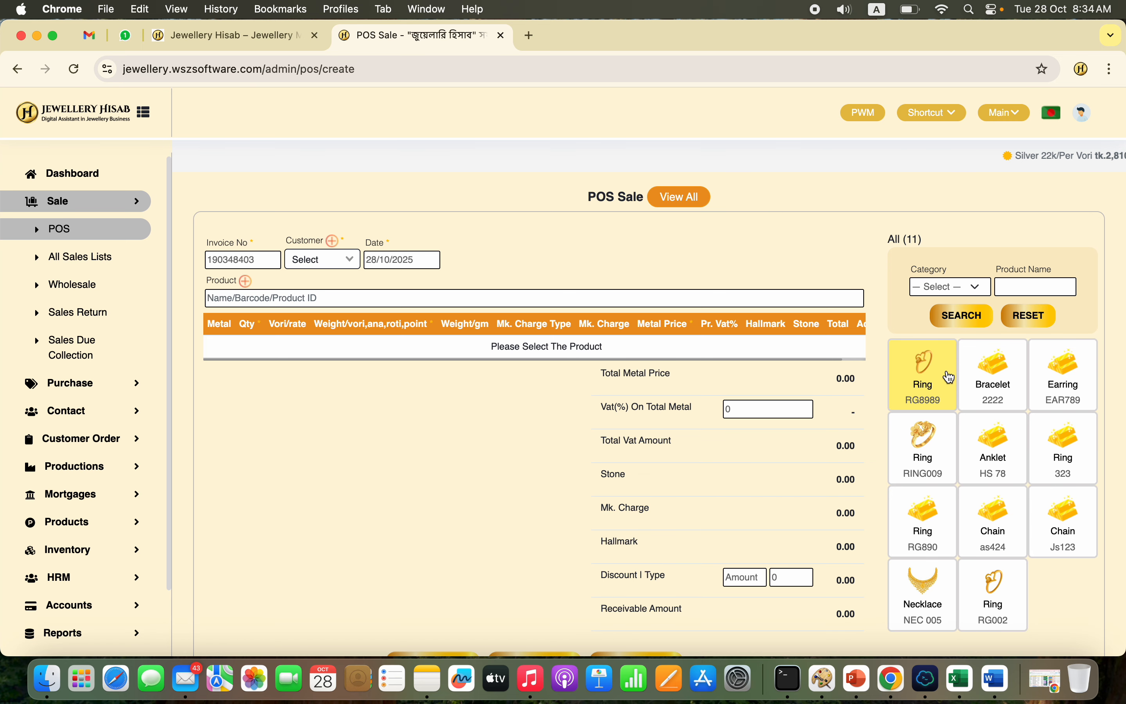
Step: Add the ring RG8989 to the sale, select an existing customer and submit the sale
{"action": "left_click", "coordinate": [932, 384]}
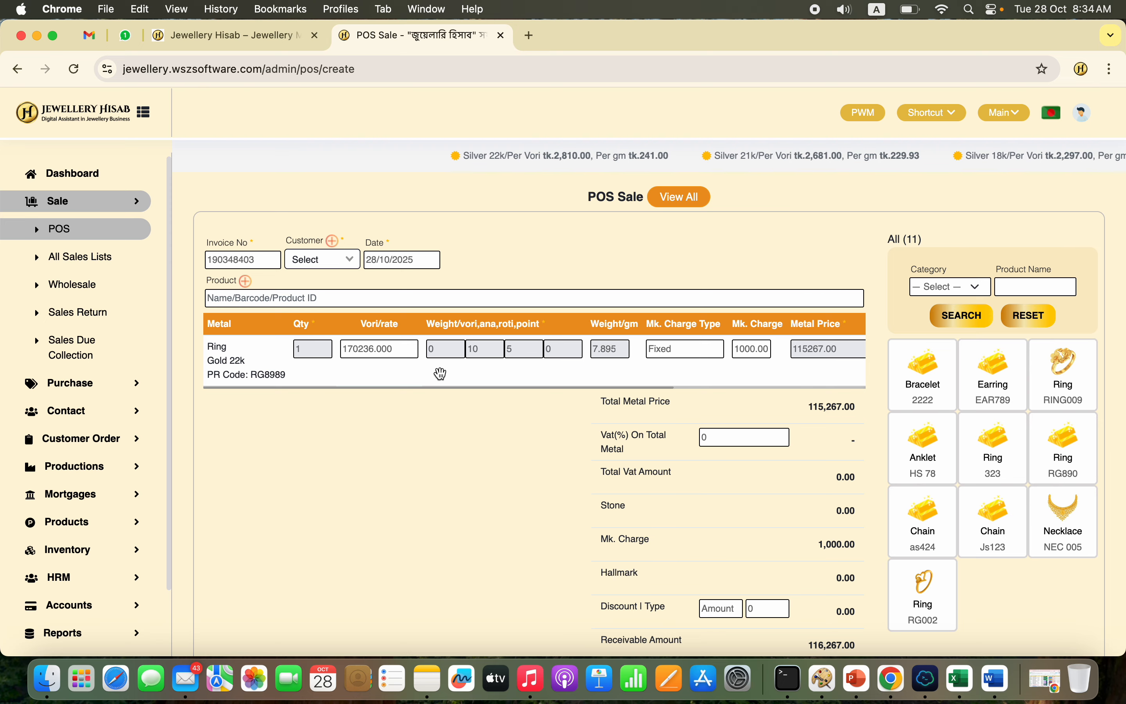
{"action": "left_click", "coordinate": [309, 252]}
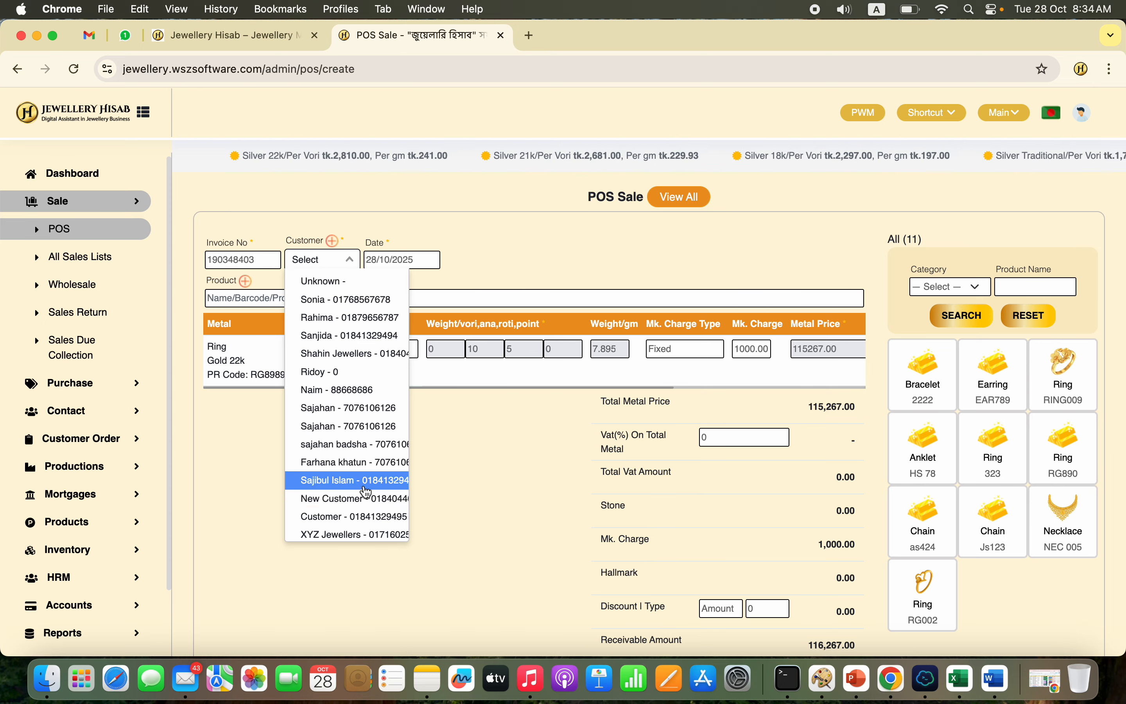
{"action": "left_click", "coordinate": [367, 461]}
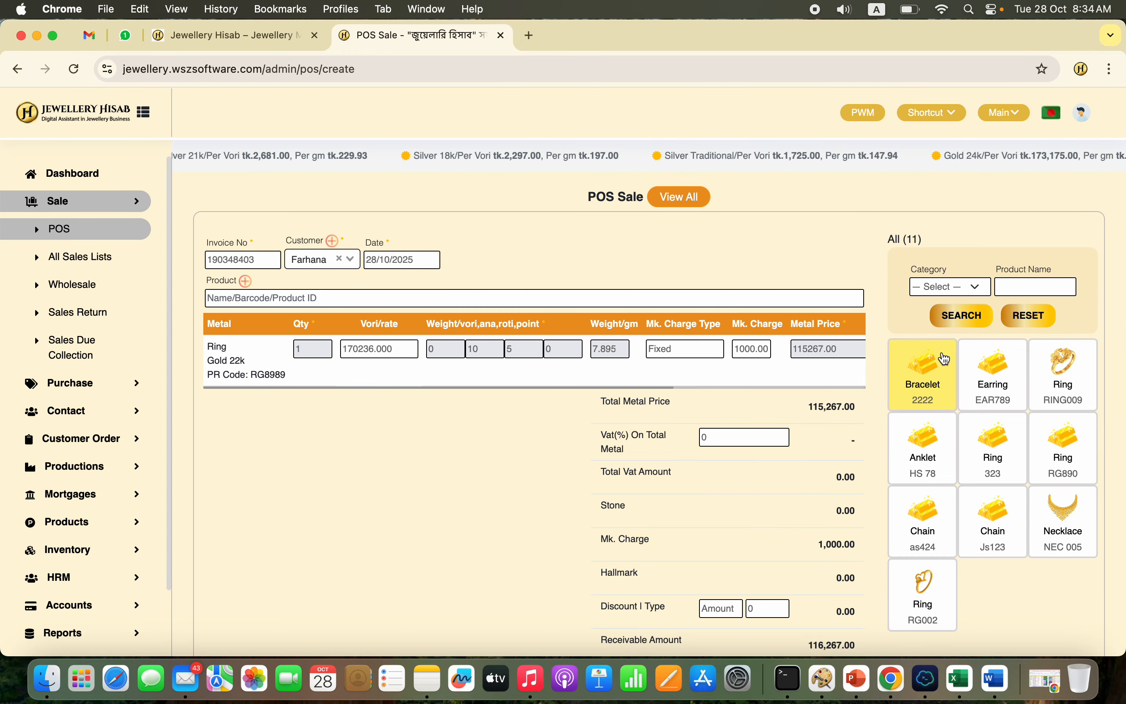
{"action": "double_click", "coordinate": [380, 349]}
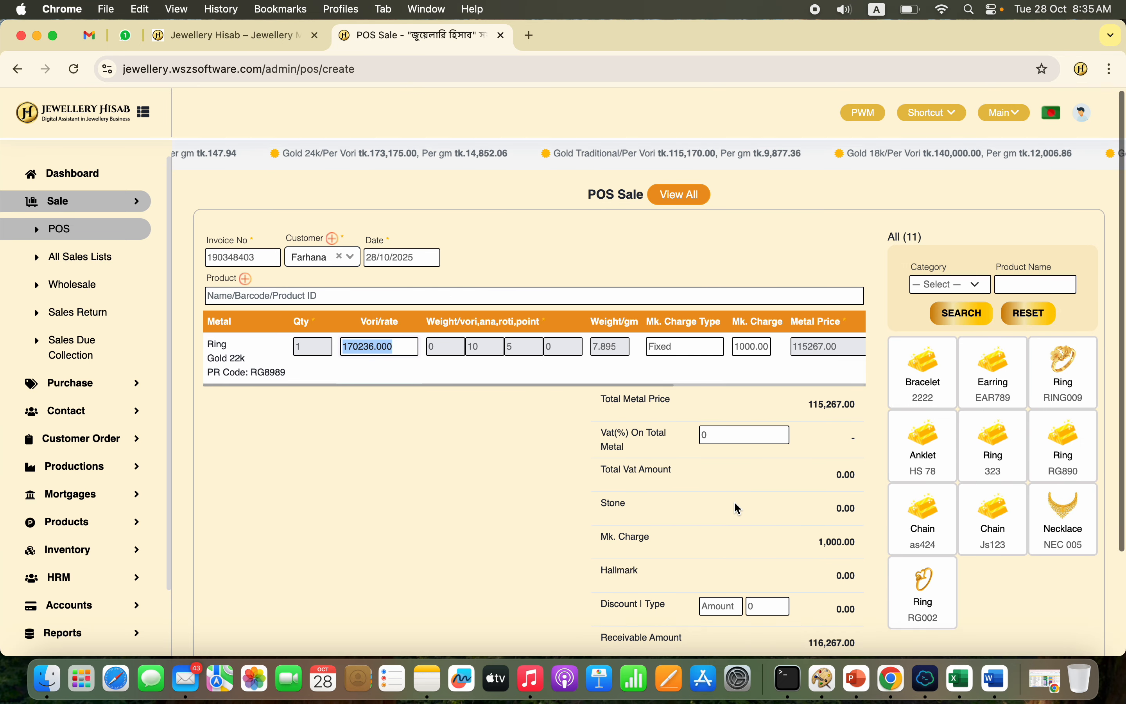
{"action": "scroll", "coordinate": [835, 308], "scroll_direction": "down", "scroll_amount": 3}
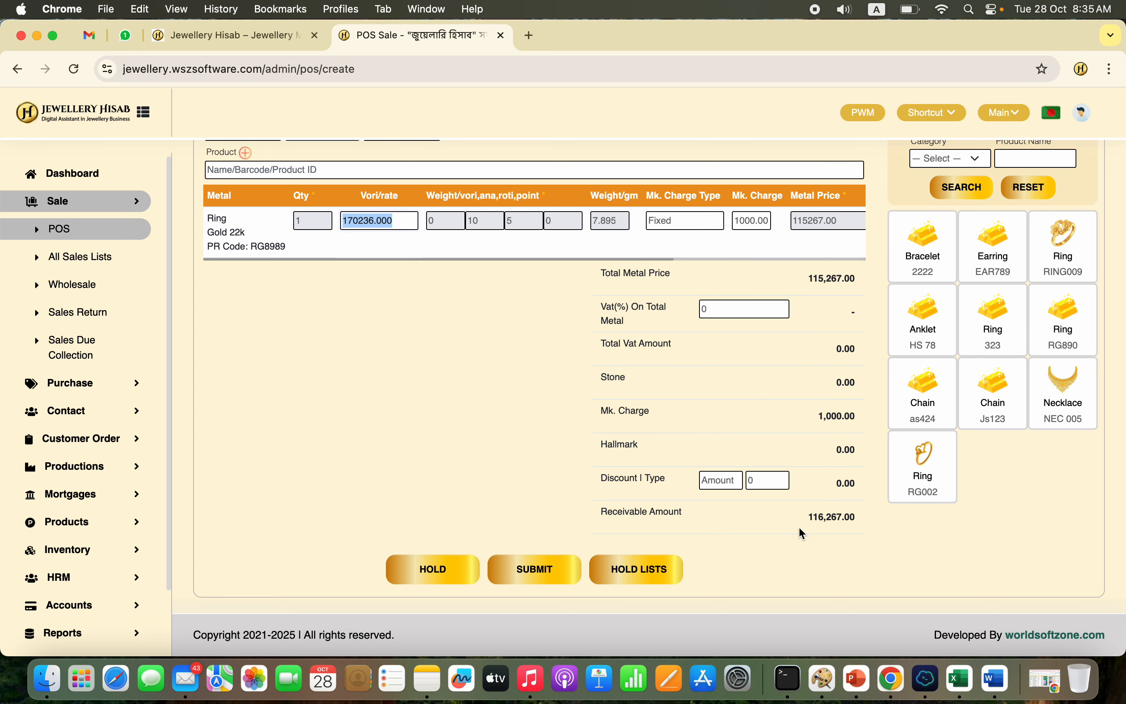
{"action": "left_click", "coordinate": [538, 572]}
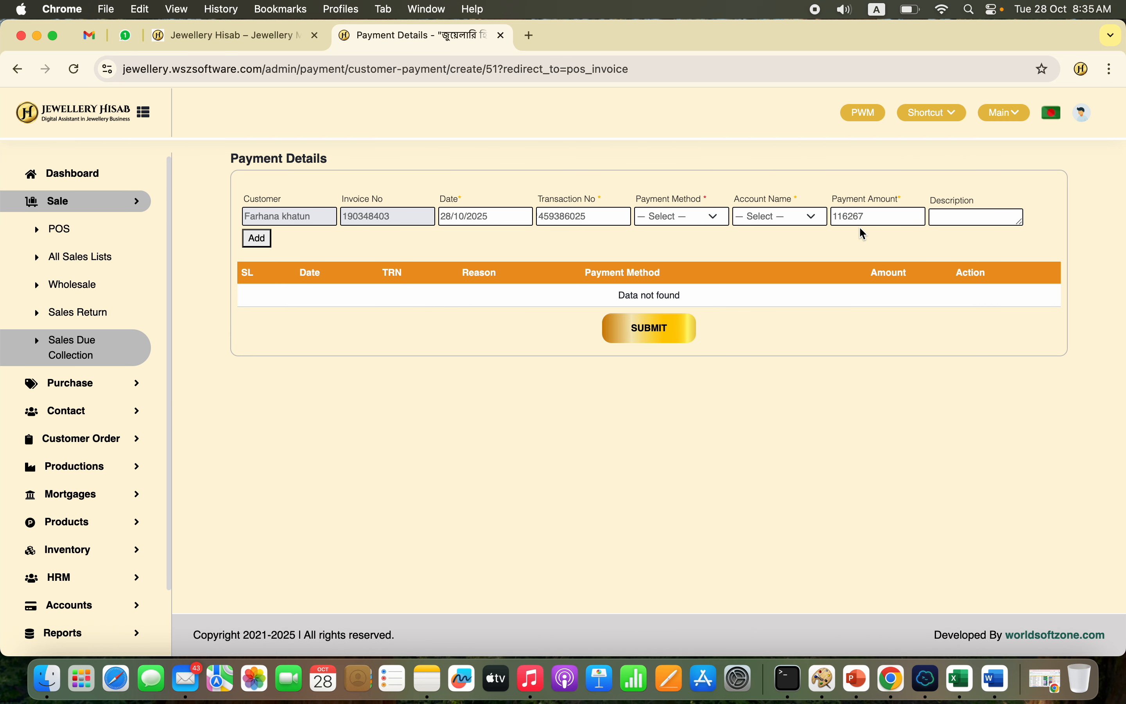
Step: Add a cash payment of 50,000 to the invoice with an account selected and submit the payment details
{"action": "left_click", "coordinate": [681, 216]}
{"action": "left_click", "coordinate": [670, 237]}
{"action": "left_click", "coordinate": [779, 216]}
{"action": "left_click", "coordinate": [768, 236]}
{"action": "left_click", "coordinate": [875, 217]}
{"action": "type", "text": "50000"}
{"action": "left_click", "coordinate": [256, 239]}
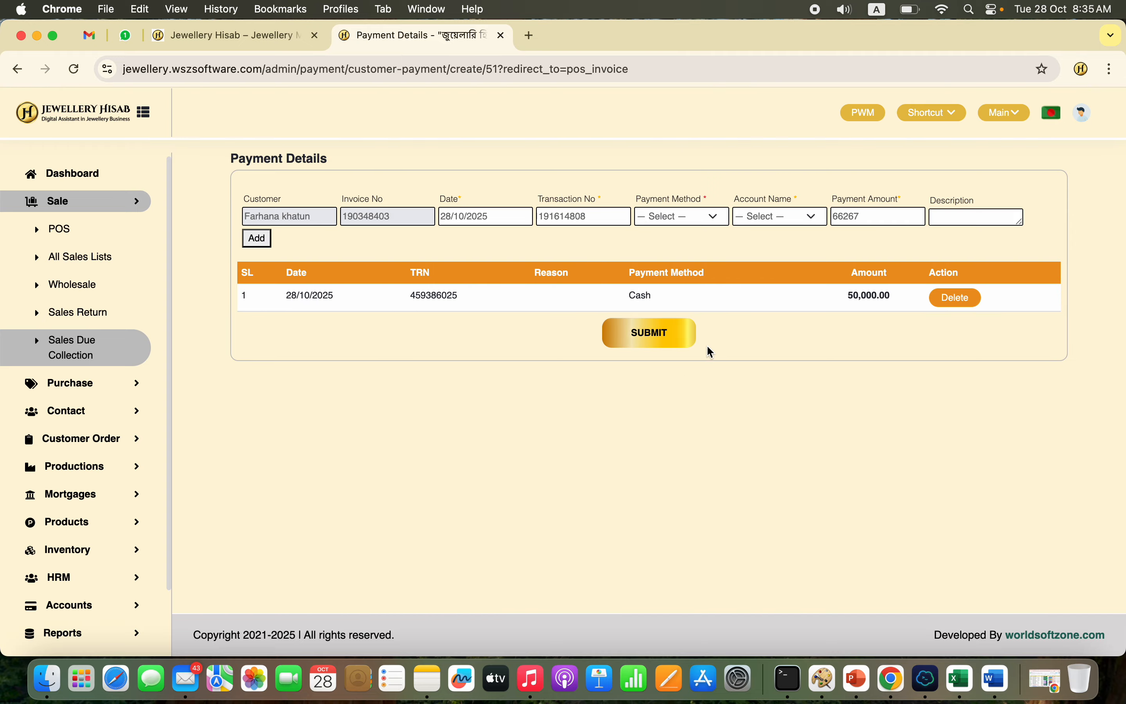
{"action": "left_click", "coordinate": [676, 333]}
Step: Examine the A4 sale invoice from its header through the totals to the terms and signature fields
{"action": "scroll", "coordinate": [675, 343], "scroll_direction": "down", "scroll_amount": 5}
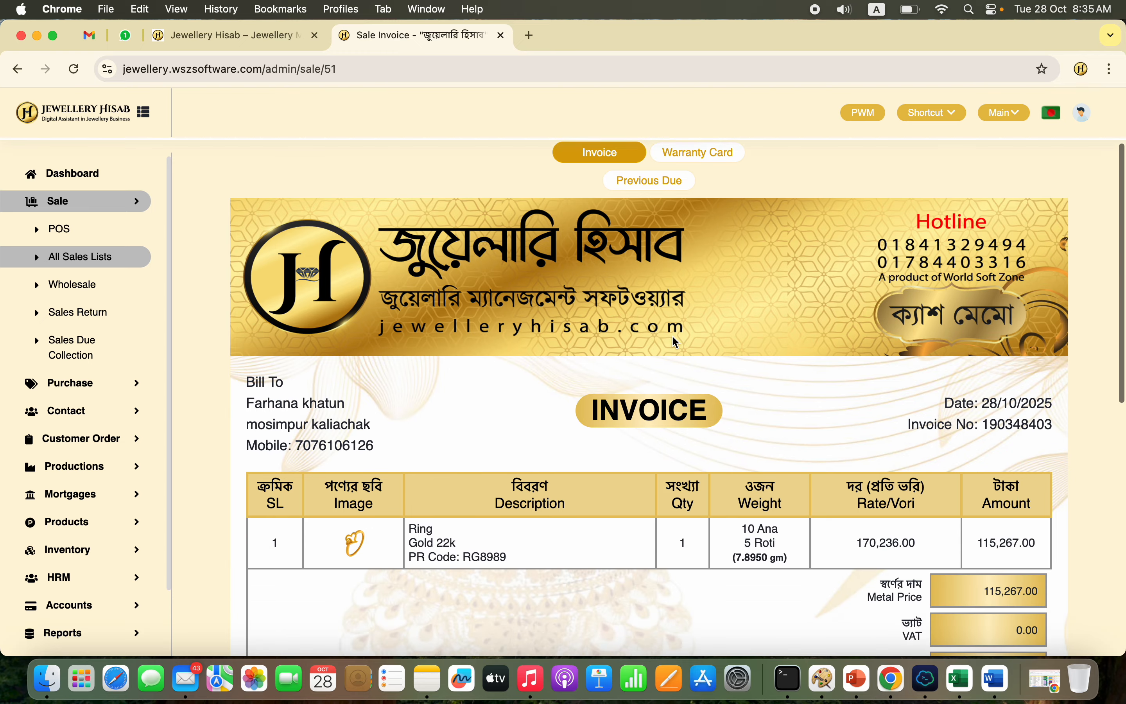
{"action": "scroll", "coordinate": [672, 339], "scroll_direction": "up", "scroll_amount": 15}
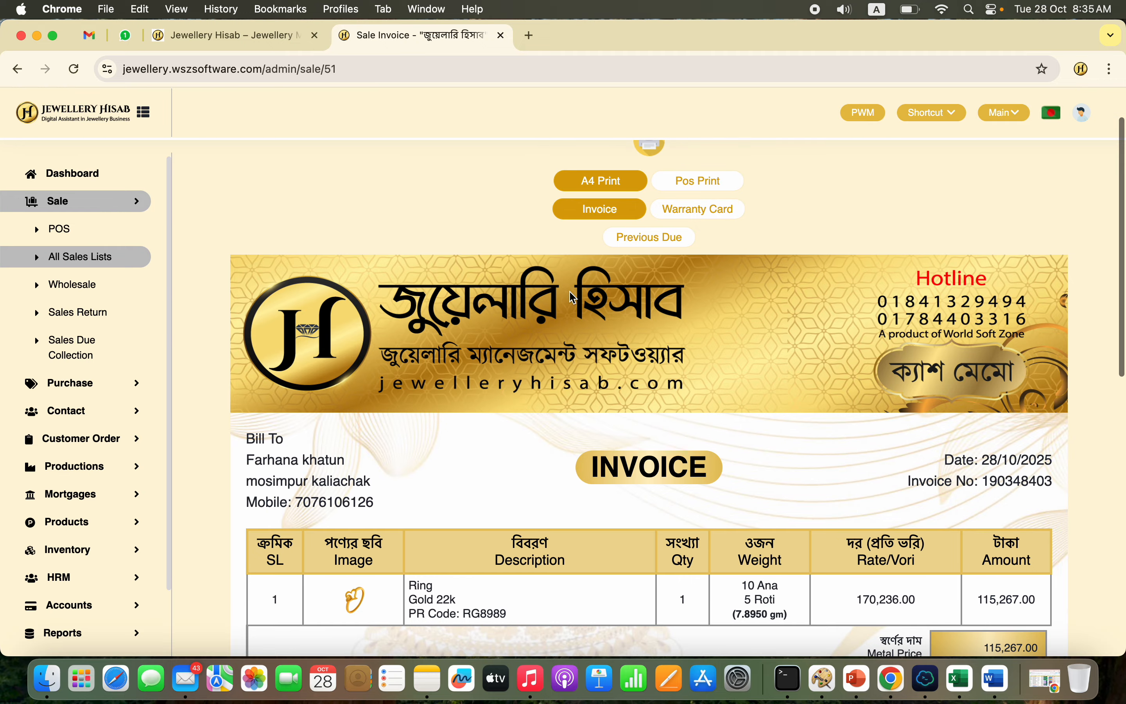
{"action": "scroll", "coordinate": [593, 490], "scroll_direction": "down", "scroll_amount": 5}
{"action": "scroll", "coordinate": [574, 510], "scroll_direction": "down", "scroll_amount": 4}
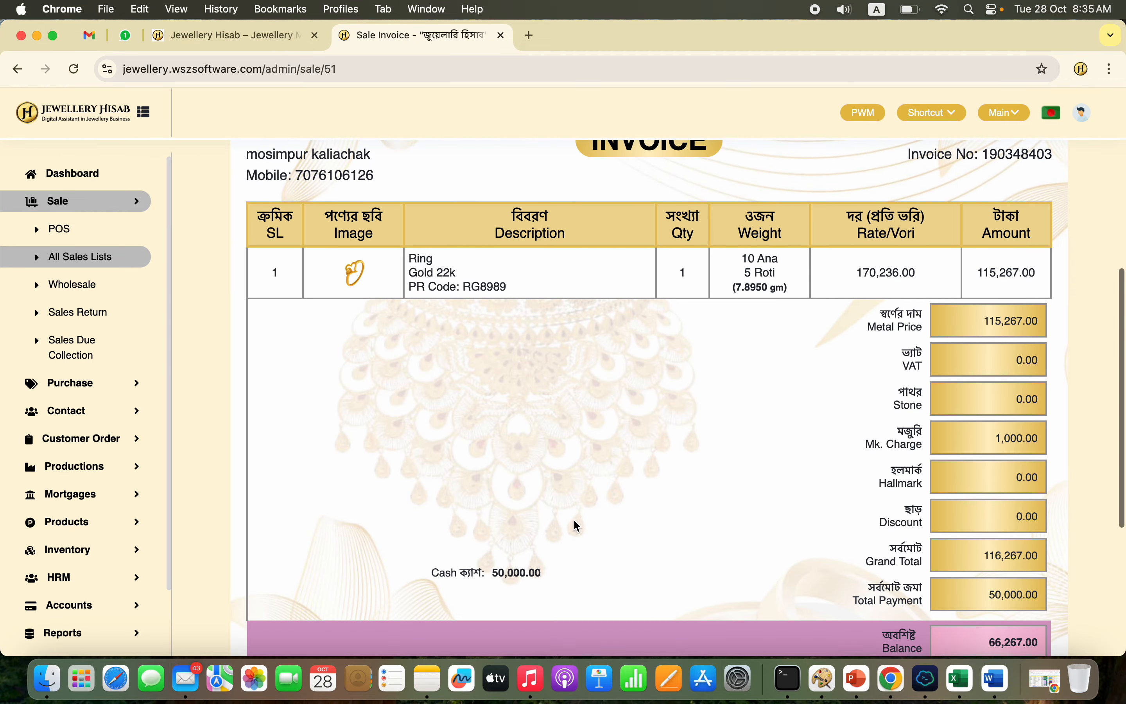
{"action": "scroll", "coordinate": [574, 521], "scroll_direction": "down", "scroll_amount": 1}
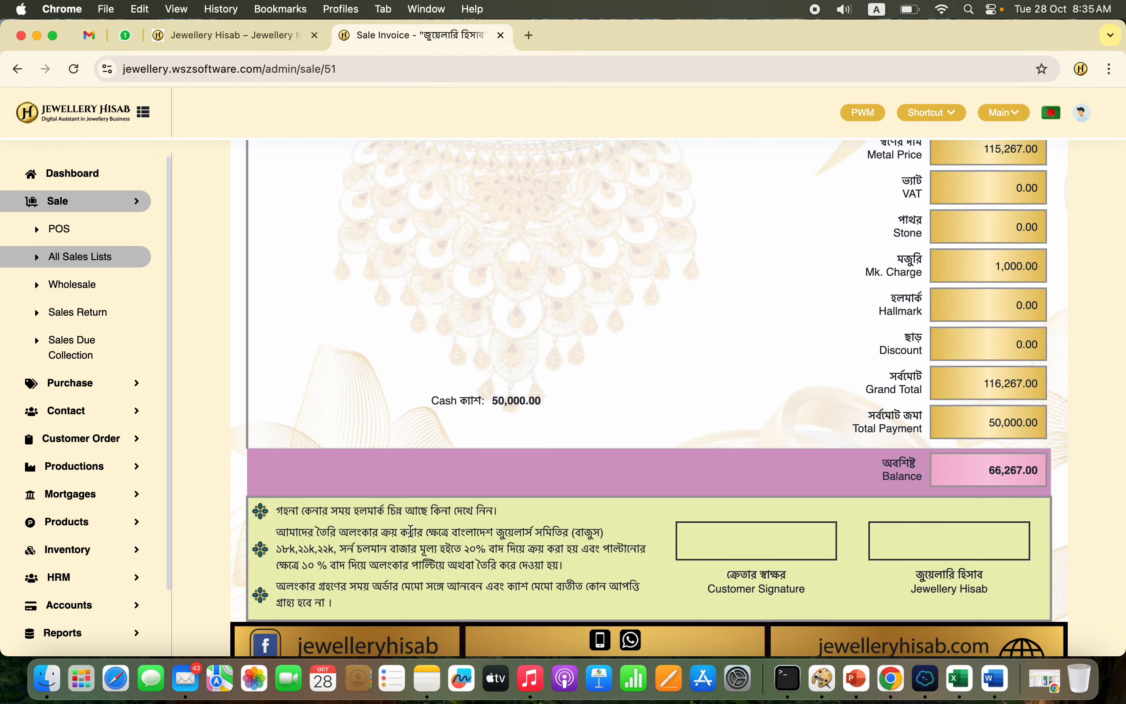
{"action": "triple_click", "coordinate": [450, 555]}
{"action": "scroll", "coordinate": [450, 554], "scroll_direction": "down", "scroll_amount": 3}
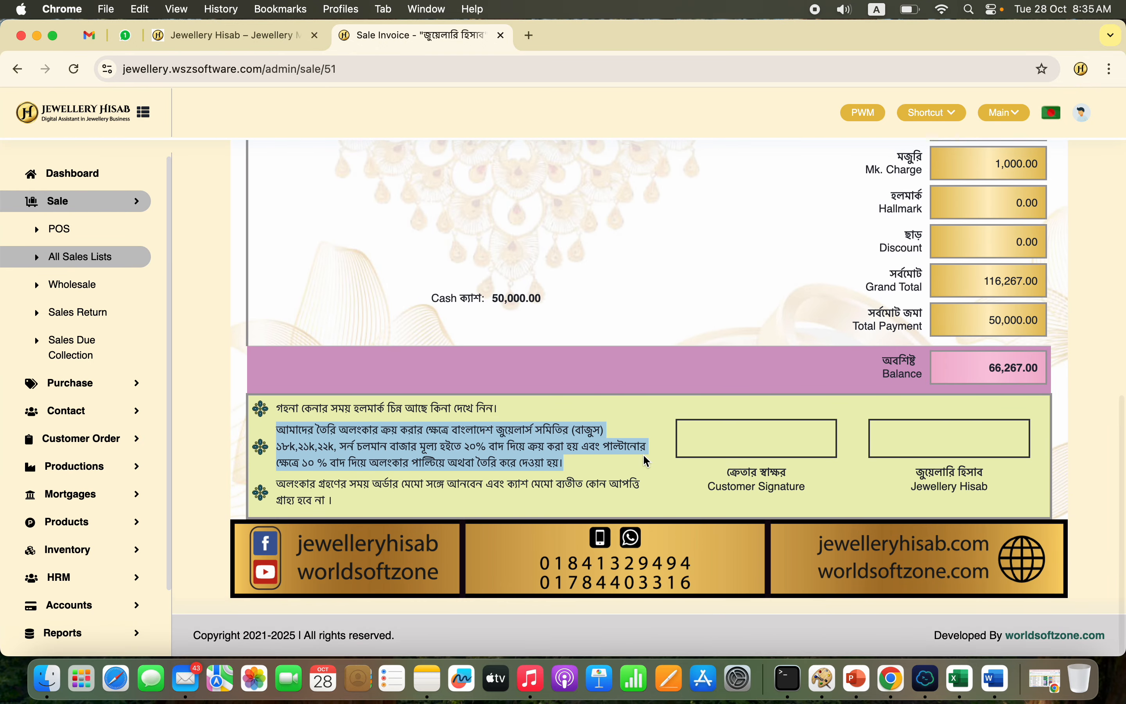
{"action": "scroll", "coordinate": [707, 376], "scroll_direction": "up", "scroll_amount": 15}
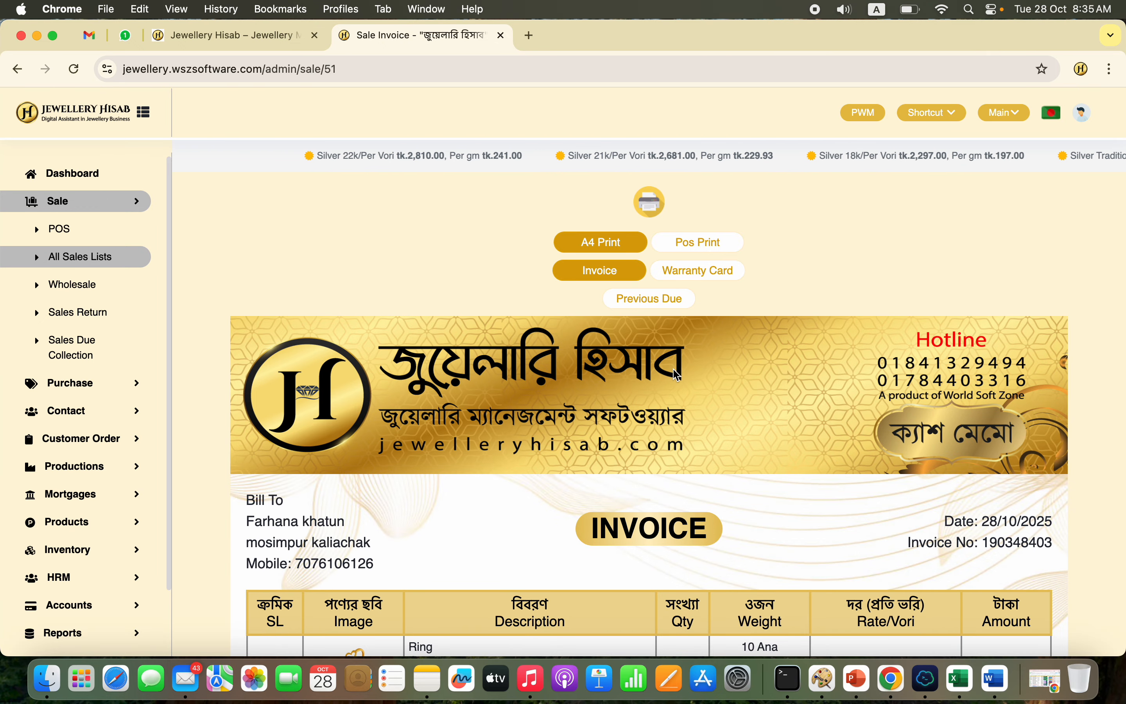
Step: View the front and back parts of the warranty card for the sale
{"action": "left_click", "coordinate": [725, 282]}
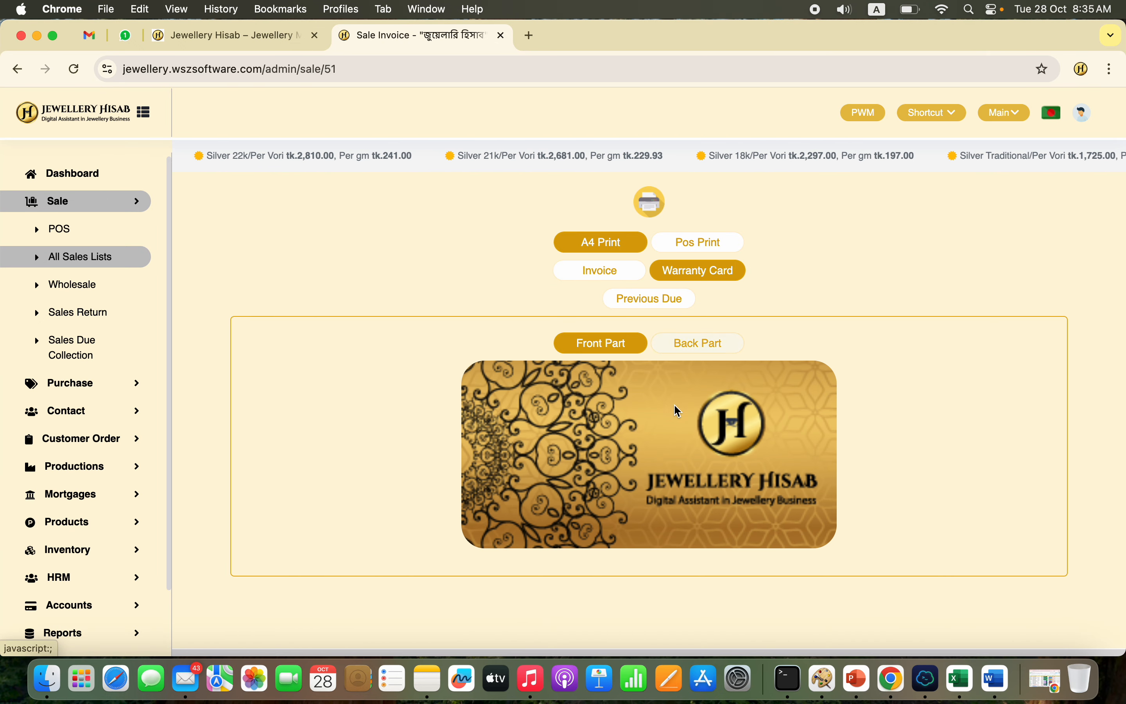
{"action": "left_click", "coordinate": [708, 352]}
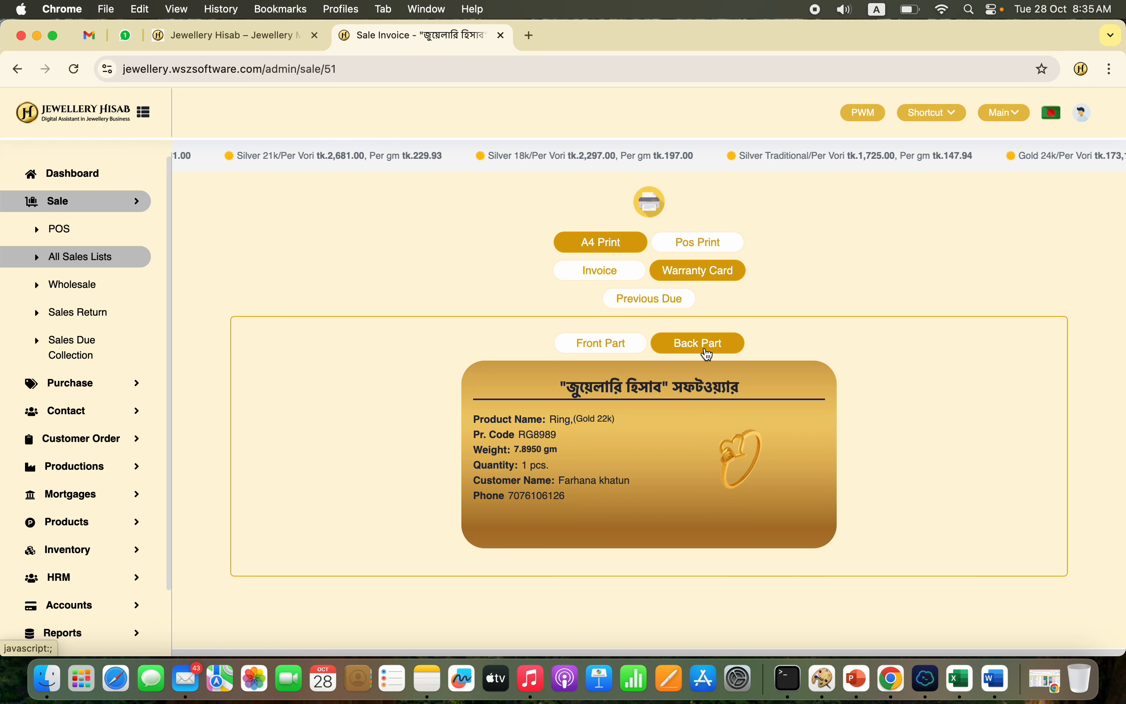
{"action": "left_click", "coordinate": [605, 345]}
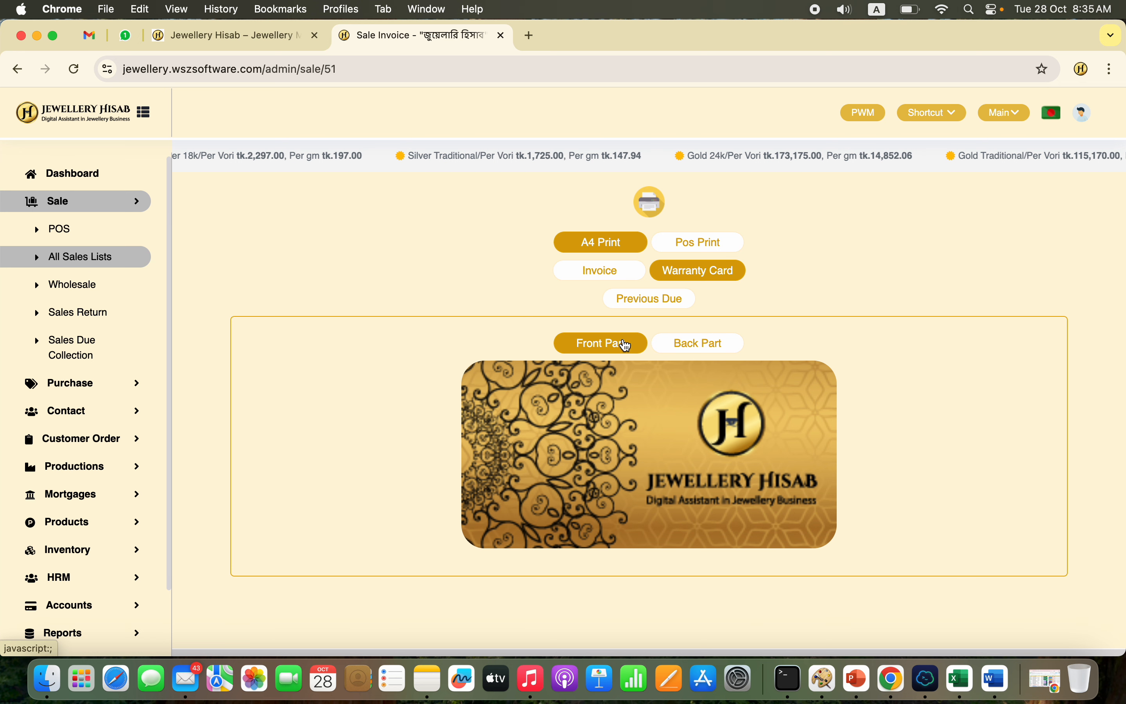
Step: Switch to the POS print version of the invoice and look through the receipt
{"action": "left_click", "coordinate": [706, 255]}
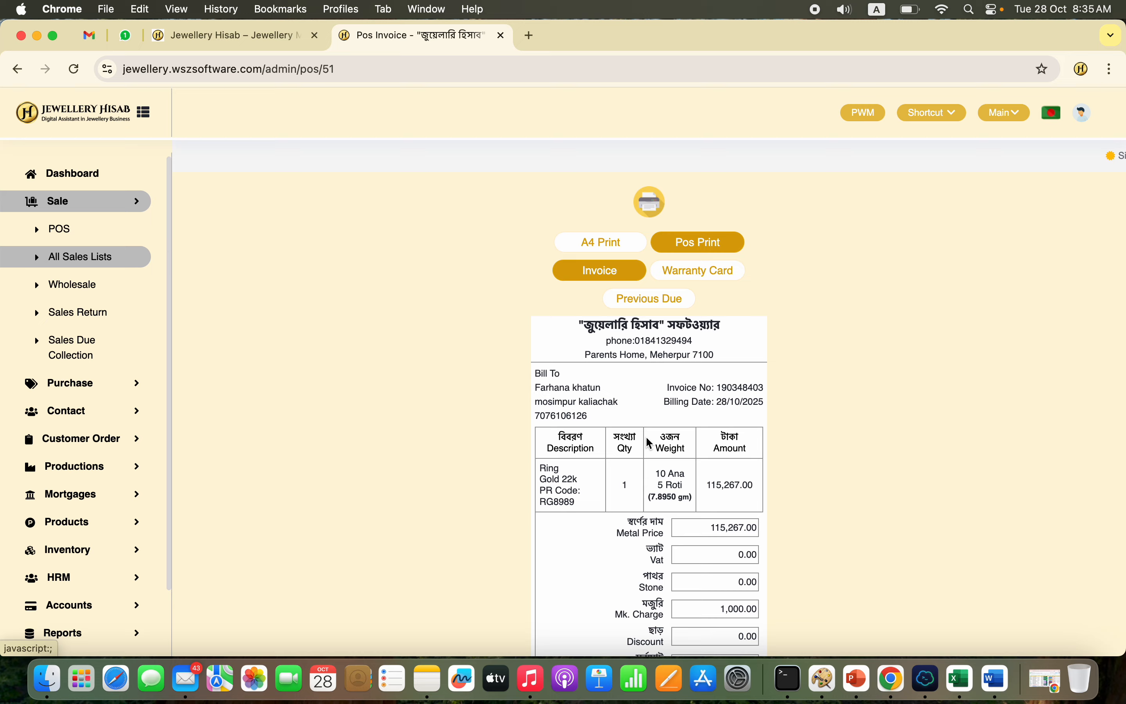
{"action": "scroll", "coordinate": [644, 465], "scroll_direction": "down", "scroll_amount": 3}
{"action": "scroll", "coordinate": [637, 508], "scroll_direction": "down", "scroll_amount": 3}
{"action": "scroll", "coordinate": [637, 509], "scroll_direction": "up", "scroll_amount": 5}
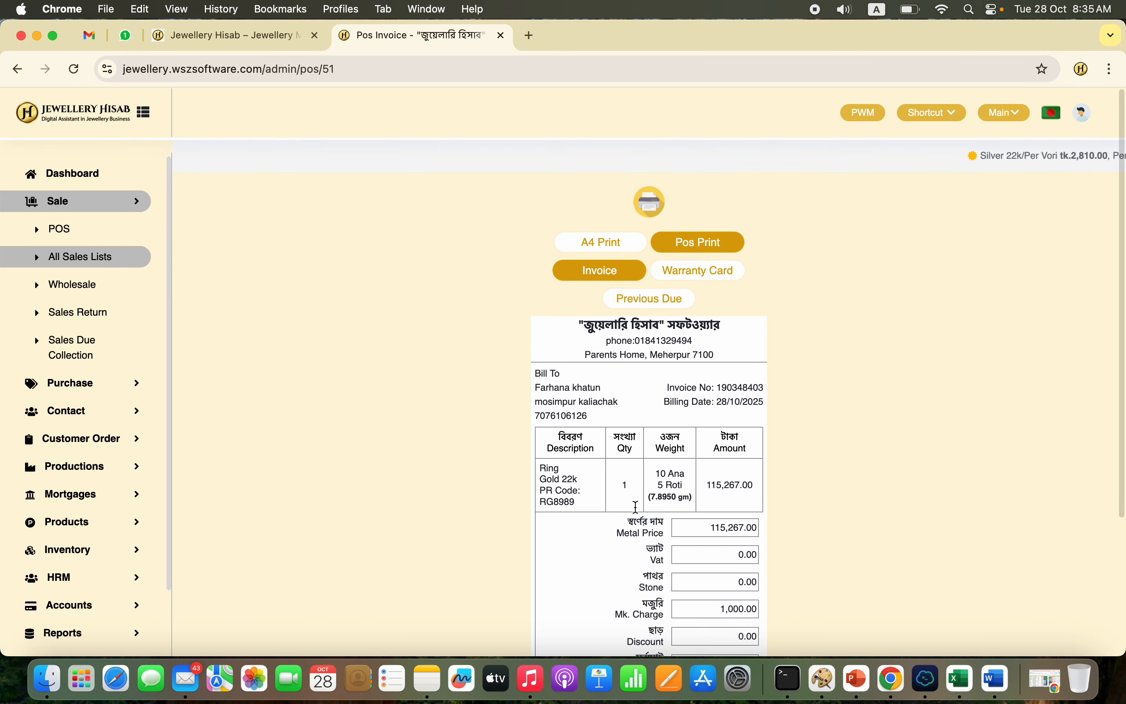
Step: Return to the A4 print version of the invoice and review its full layout
{"action": "left_click", "coordinate": [616, 247]}
{"action": "scroll", "coordinate": [554, 517], "scroll_direction": "down", "scroll_amount": 8}
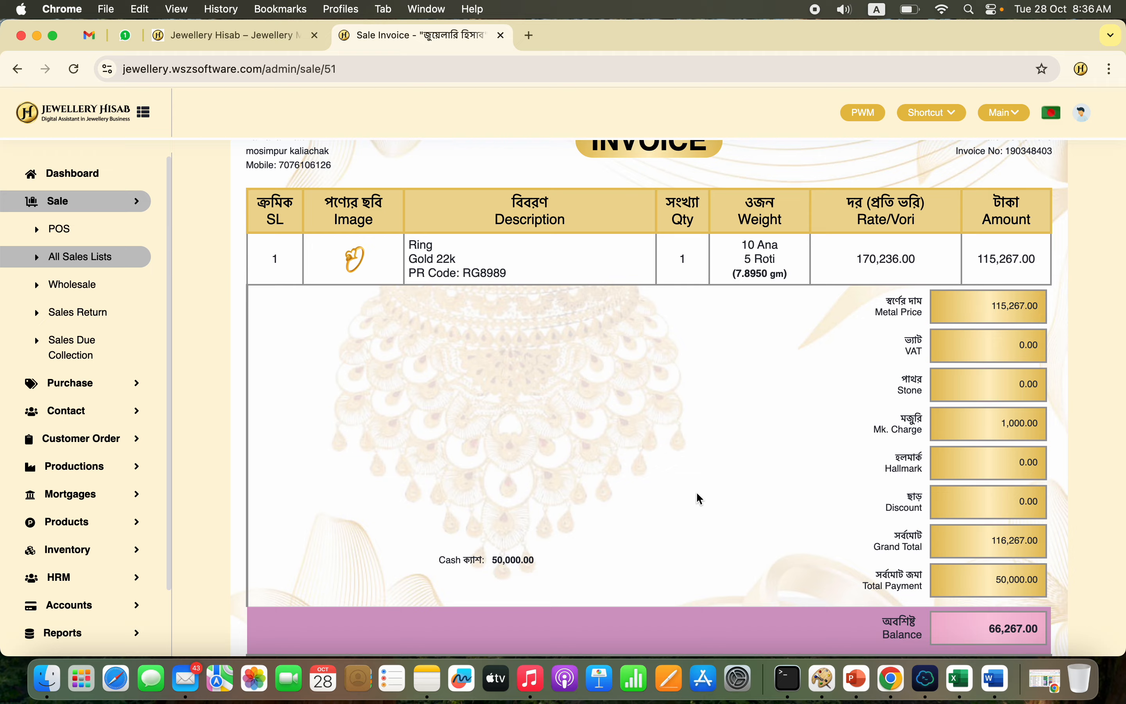
{"action": "scroll", "coordinate": [696, 498], "scroll_direction": "down", "scroll_amount": 5}
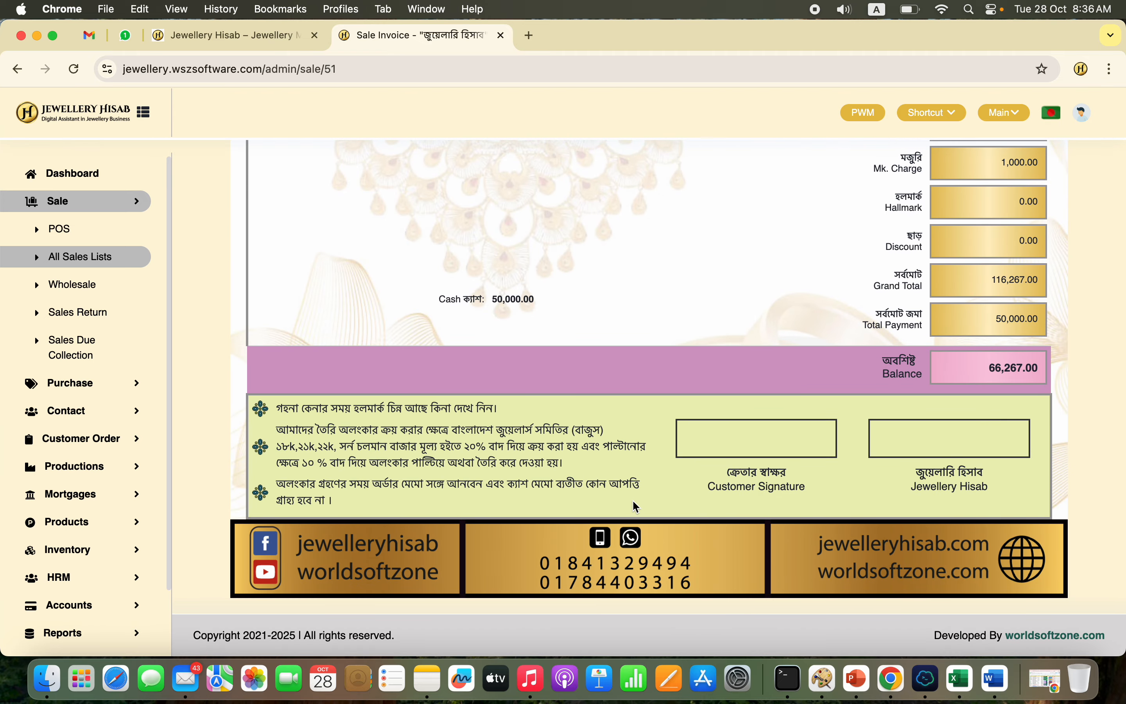
{"action": "scroll", "coordinate": [634, 501], "scroll_direction": "up", "scroll_amount": 12}
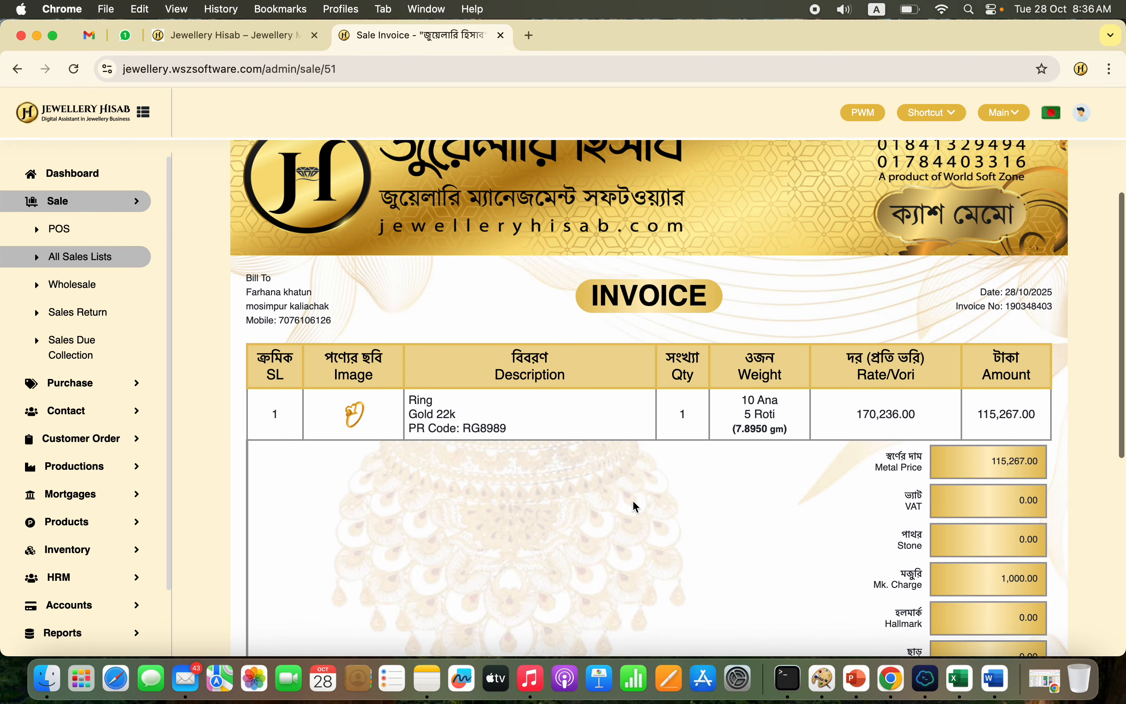
{"action": "scroll", "coordinate": [633, 500], "scroll_direction": "up", "scroll_amount": 3}
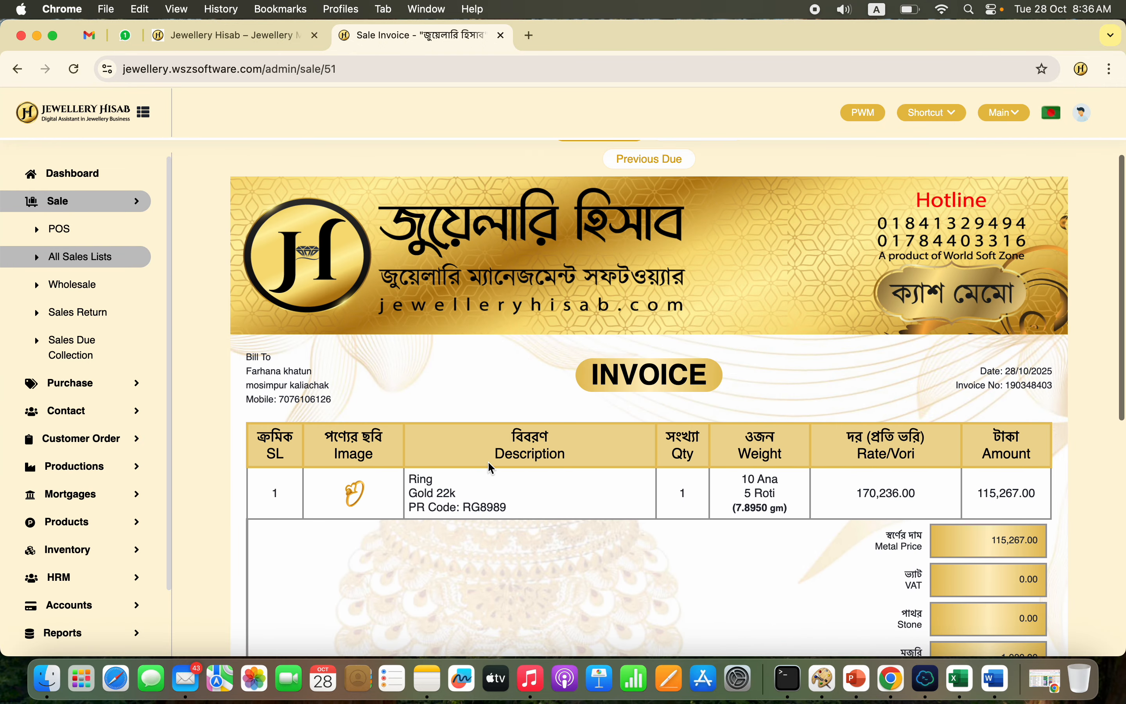
Step: View the wholesale, sales return and sales due collection pages
{"action": "left_click", "coordinate": [94, 299]}
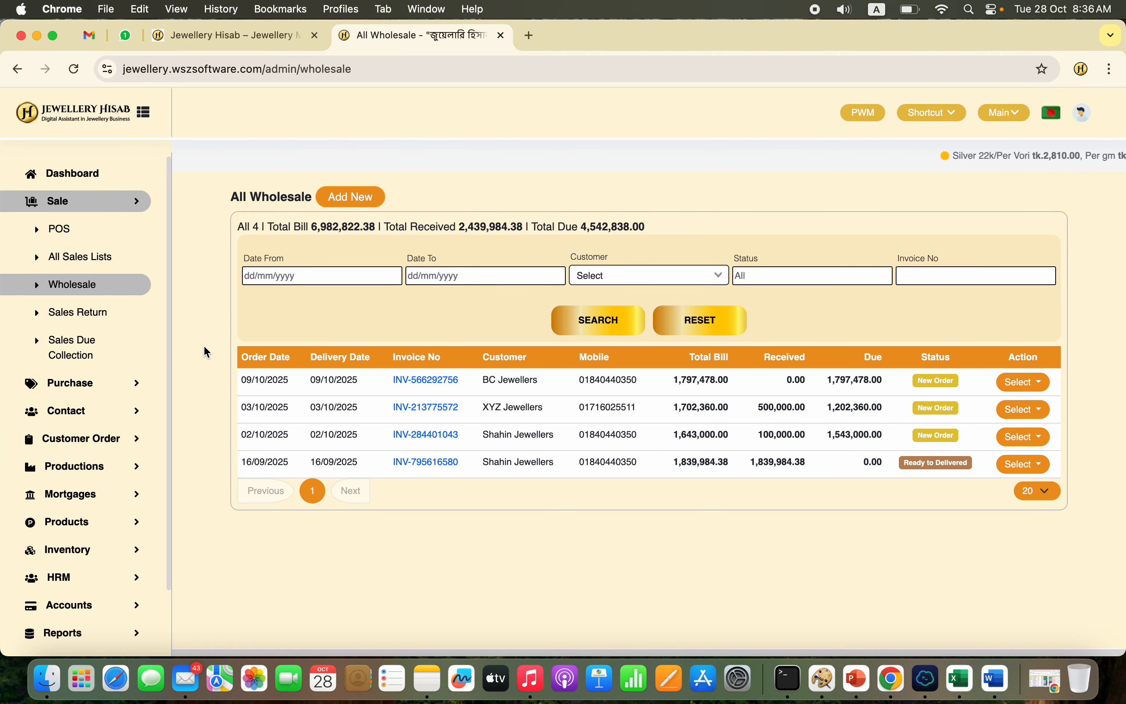
{"action": "left_click", "coordinate": [107, 325]}
{"action": "left_click", "coordinate": [86, 356]}
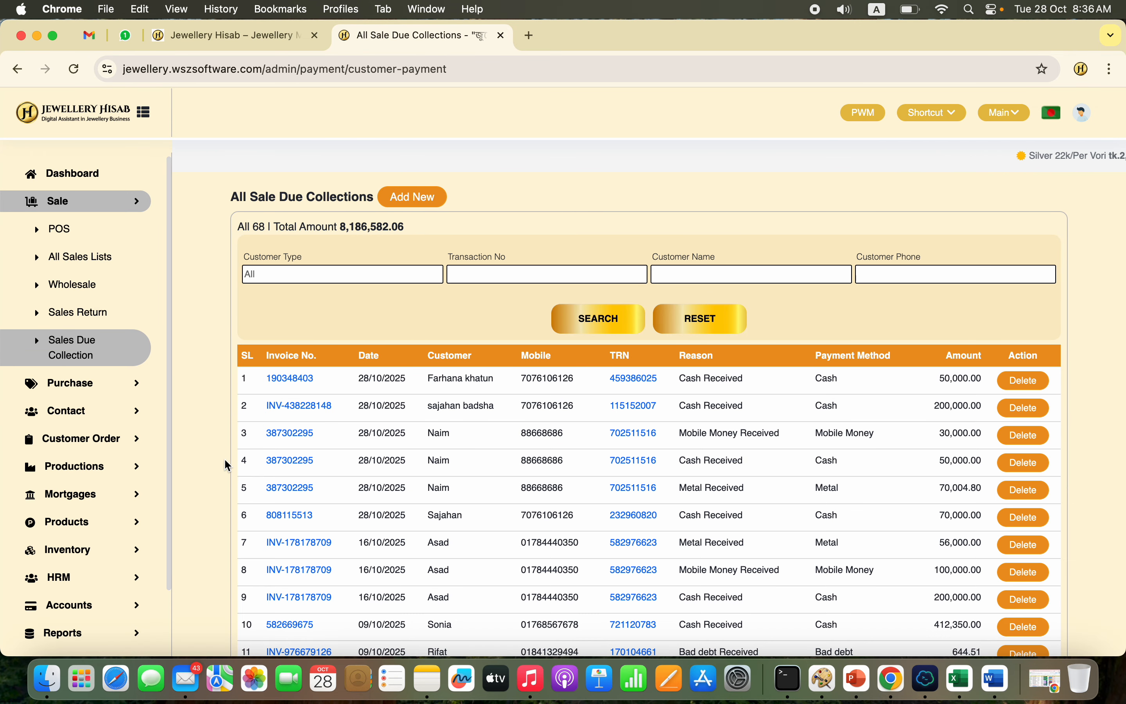
Step: Start a new customer order and create a customer for it with the contact name and contact number
{"action": "left_click", "coordinate": [118, 440]}
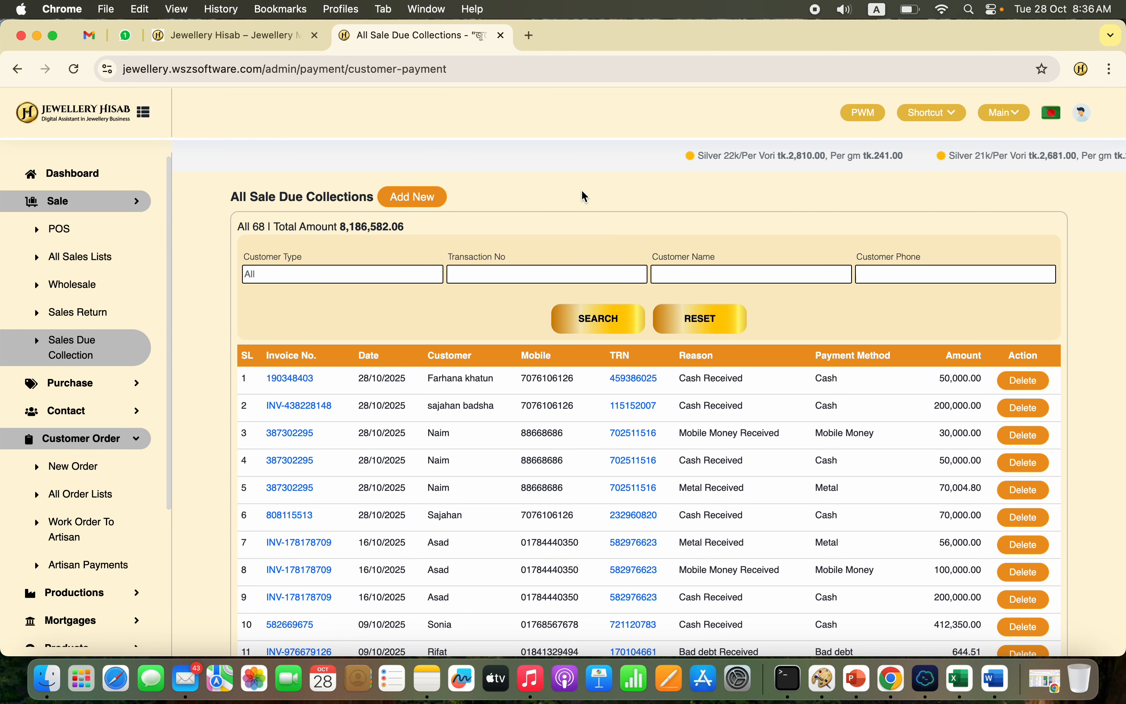
{"action": "left_click", "coordinate": [72, 467]}
{"action": "left_click", "coordinate": [486, 242]}
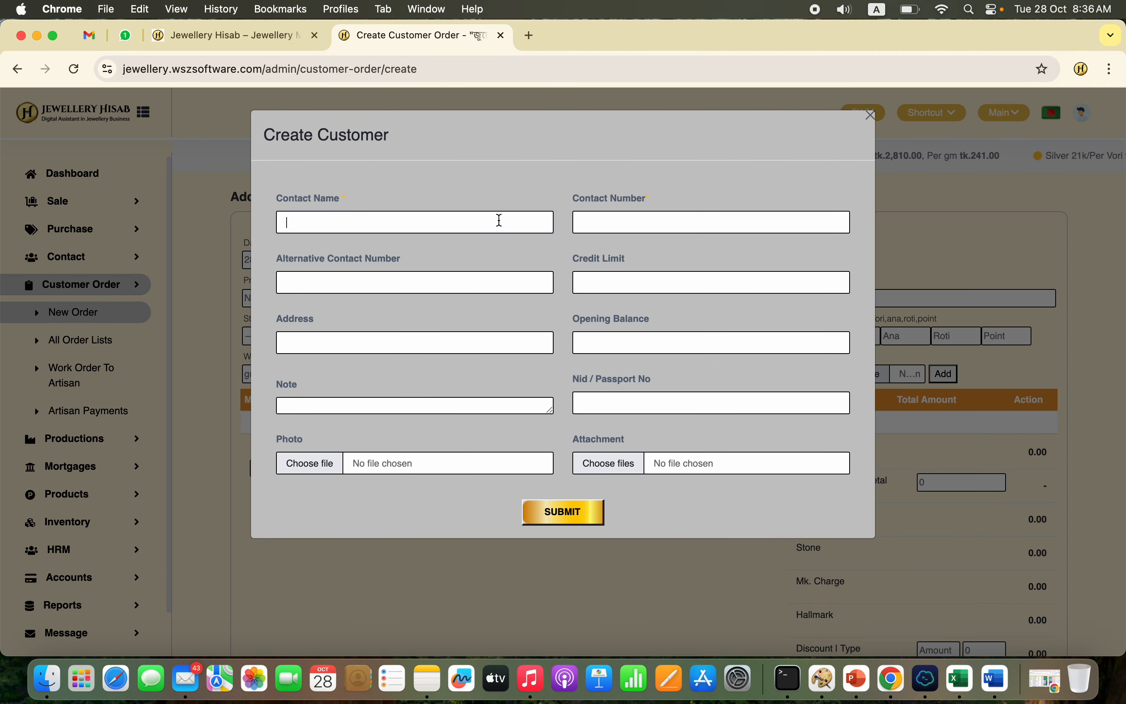
{"action": "type", "text": "Shefali"}
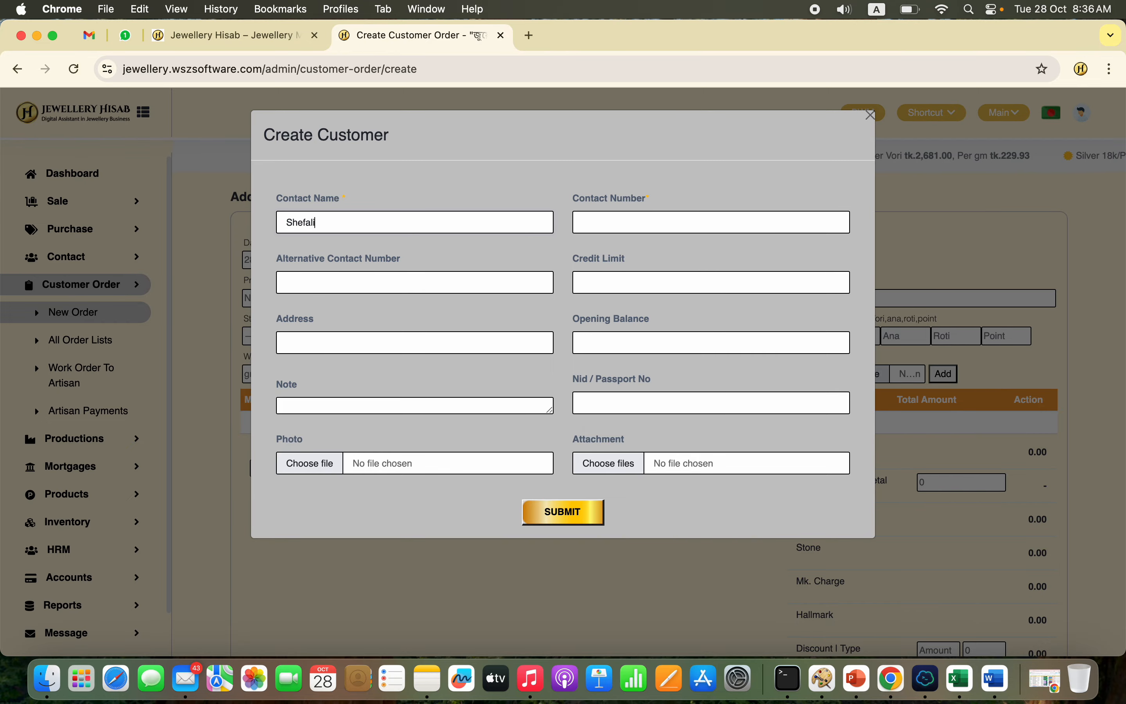
{"action": "type", "text": " Khatun"}
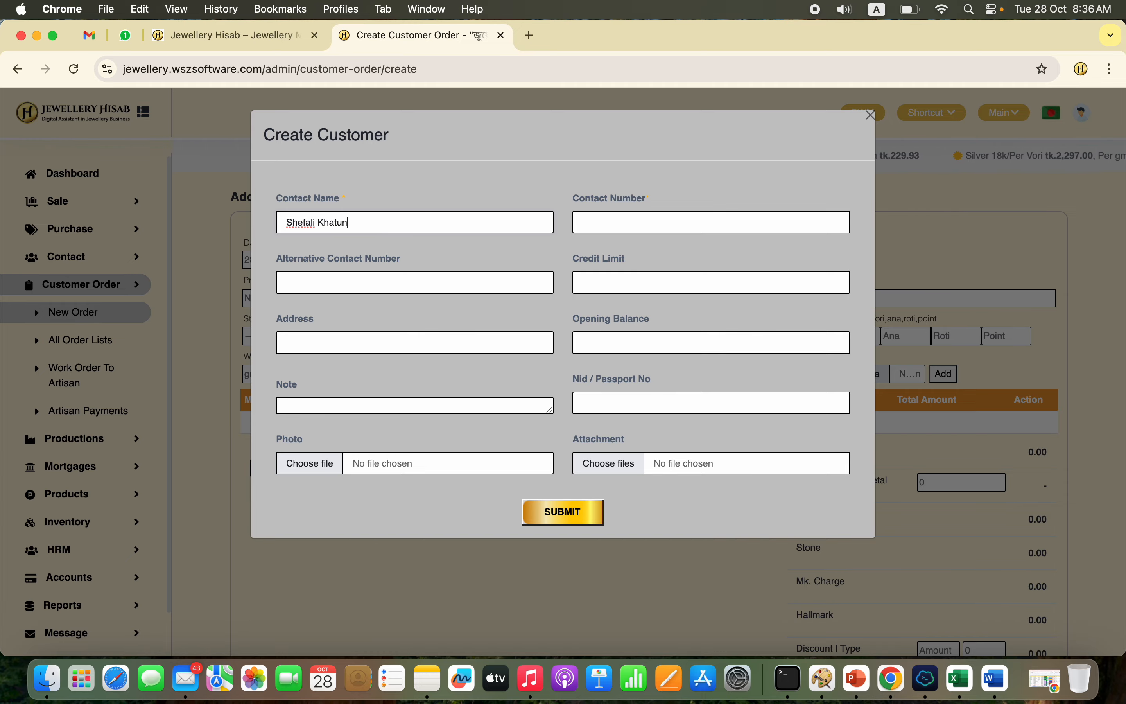
{"action": "left_click", "coordinate": [669, 221]}
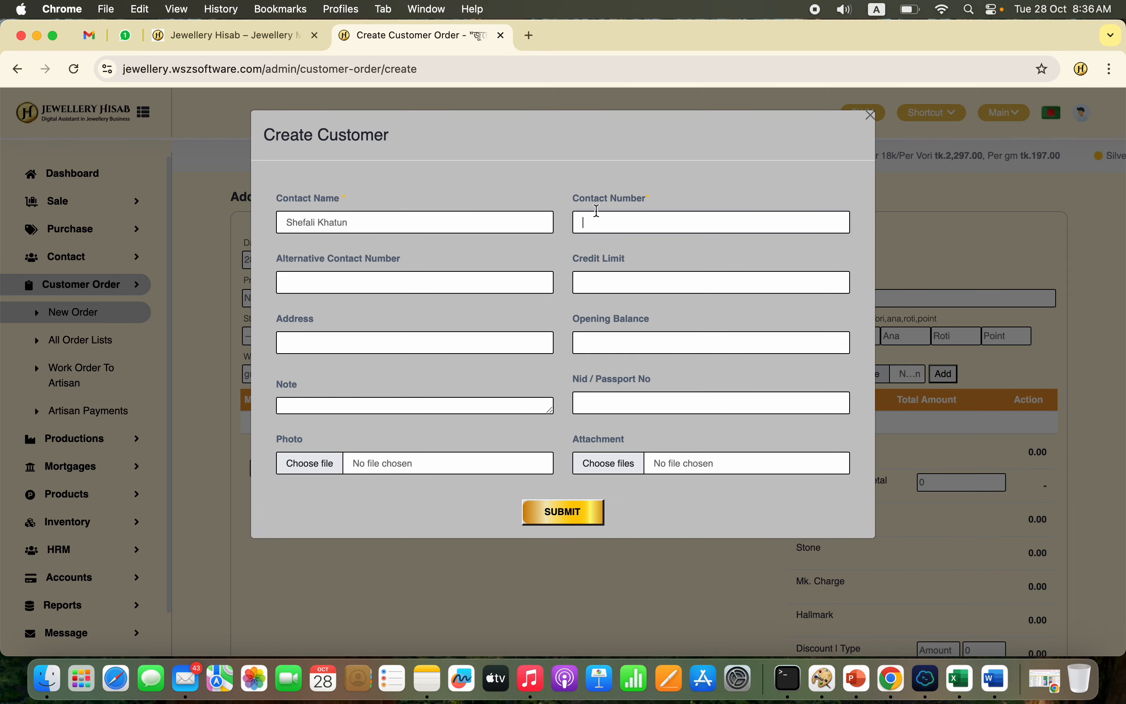
{"action": "type", "text": "68987987"}
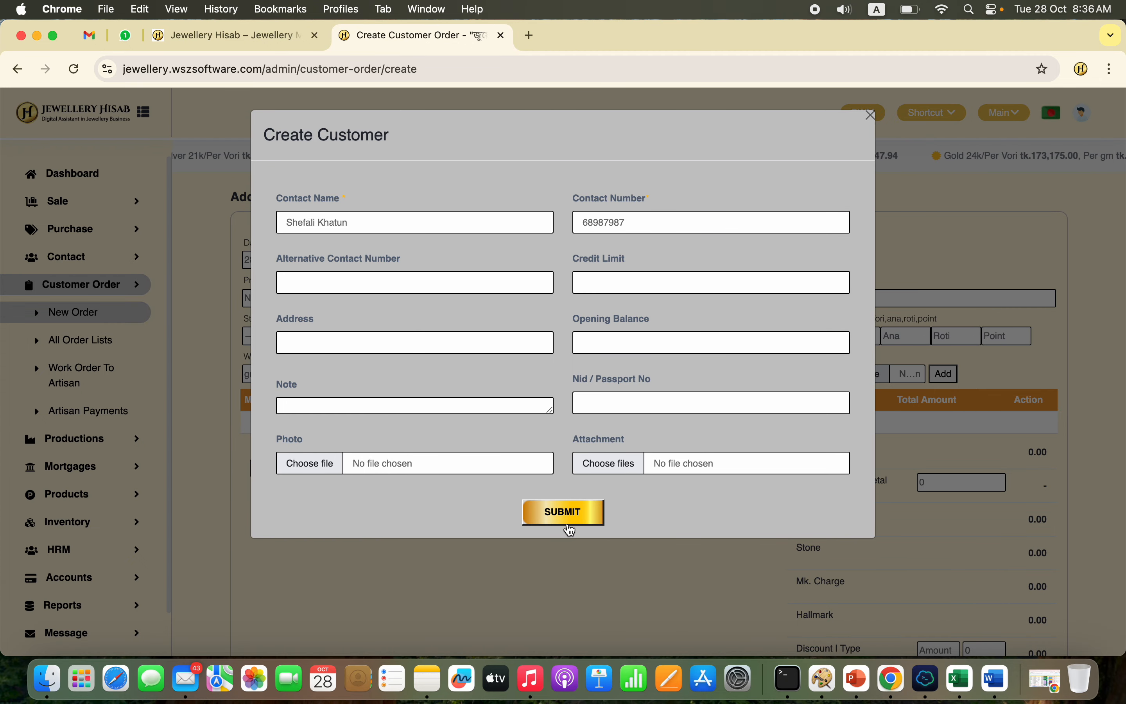
{"action": "left_click", "coordinate": [568, 524]}
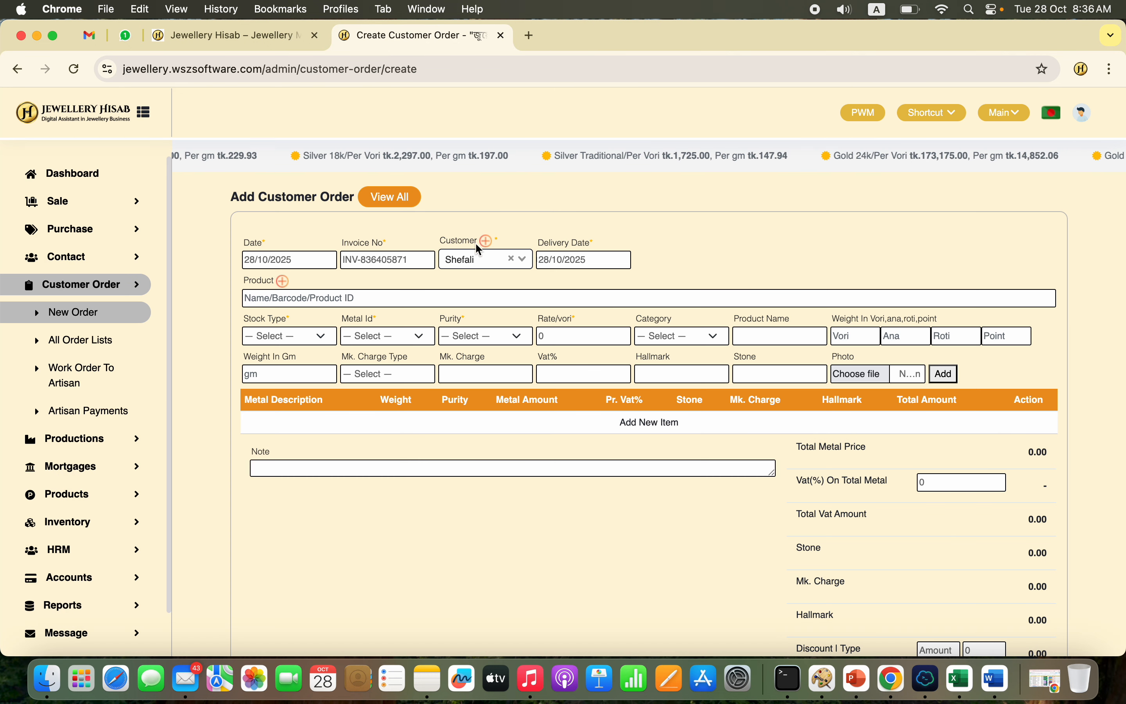
Step: Set the order item's stock type to Customized Order Stock, its metal to Gold and its purity to 21k
{"action": "left_click", "coordinate": [301, 338]}
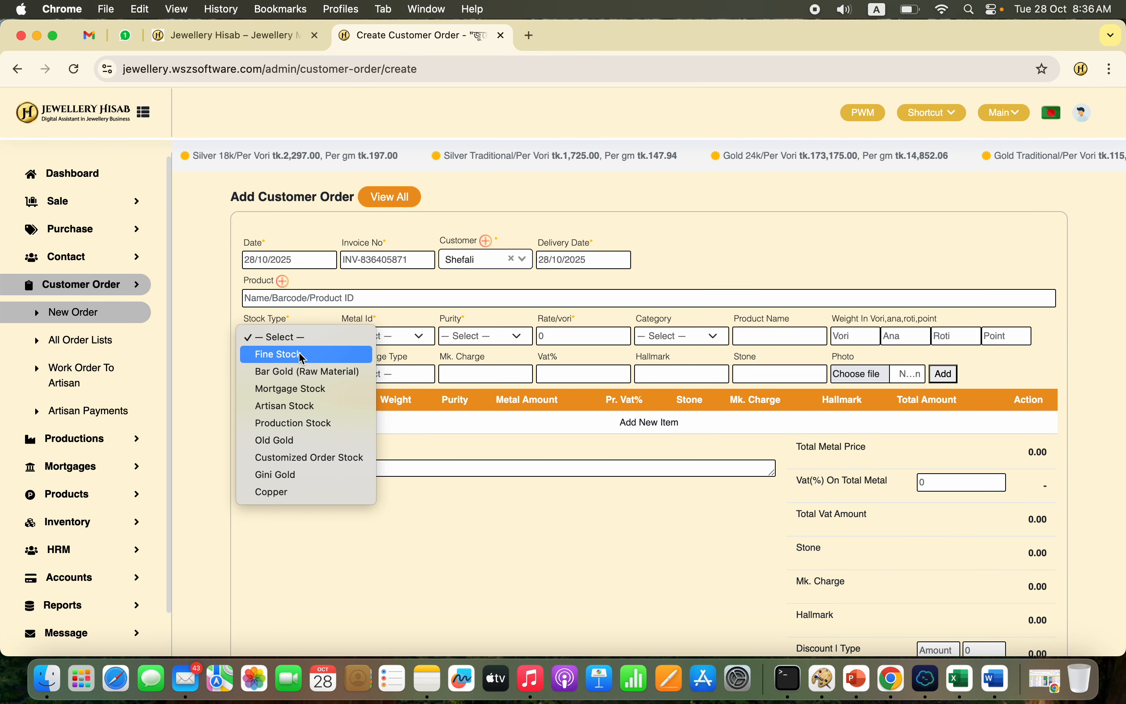
{"action": "left_click", "coordinate": [300, 459]}
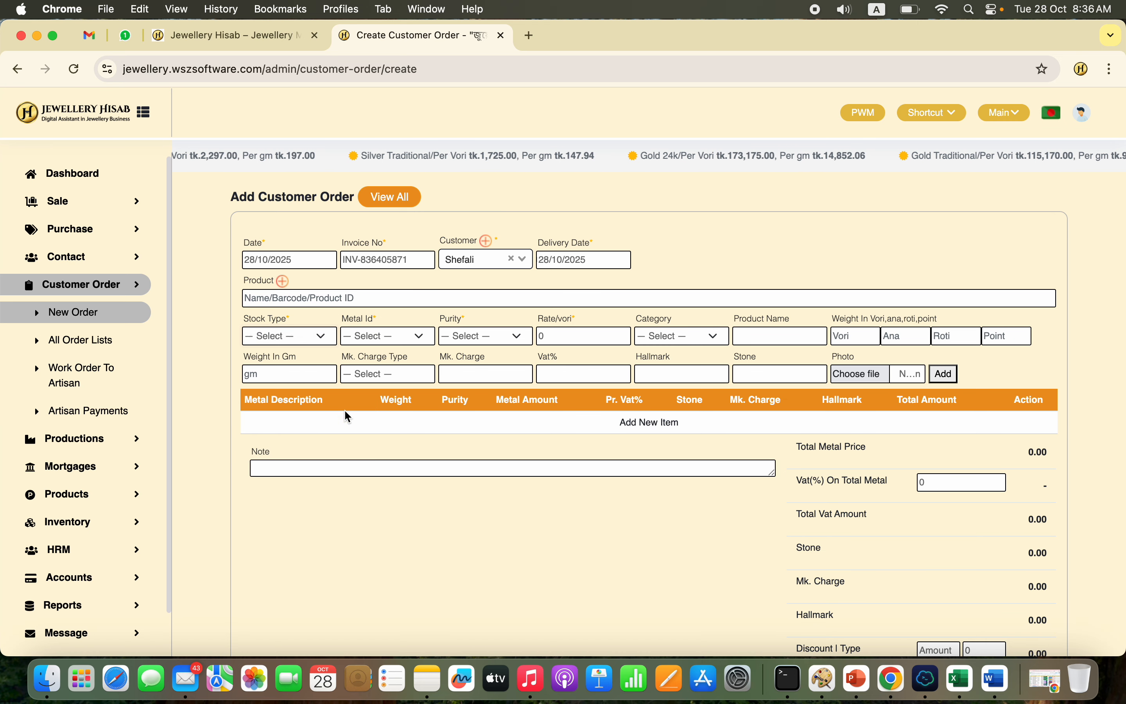
{"action": "left_click", "coordinate": [432, 338]}
{"action": "left_click", "coordinate": [370, 353]}
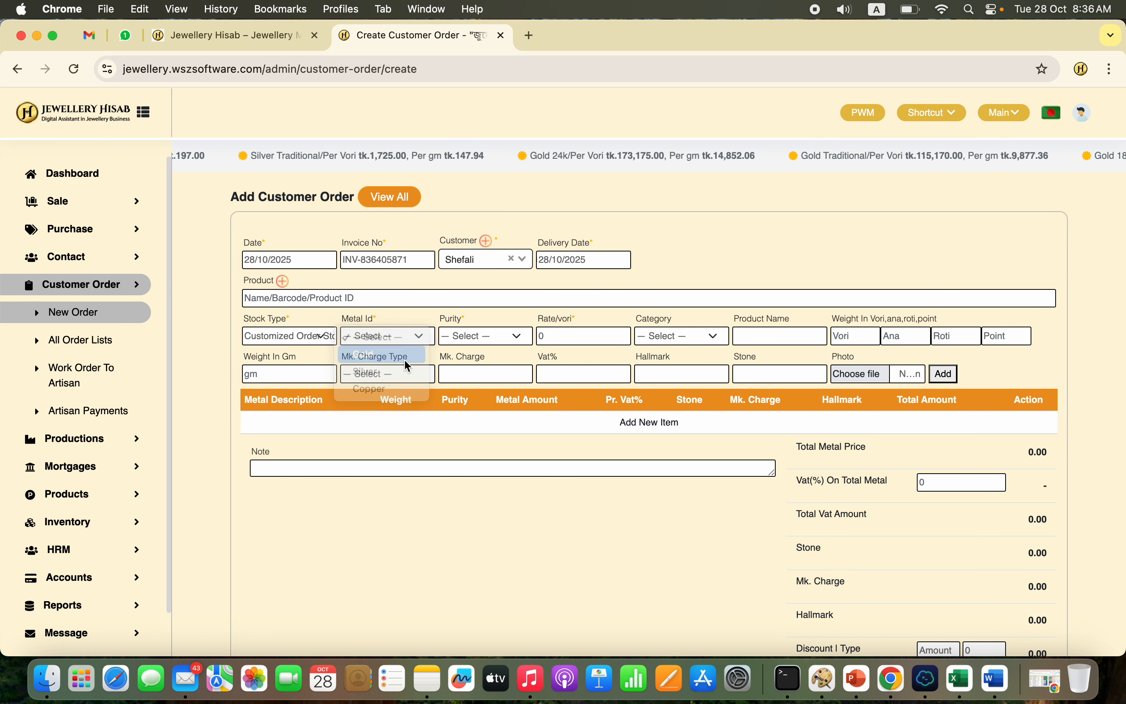
{"action": "left_click", "coordinate": [500, 338]}
{"action": "left_click", "coordinate": [487, 369]}
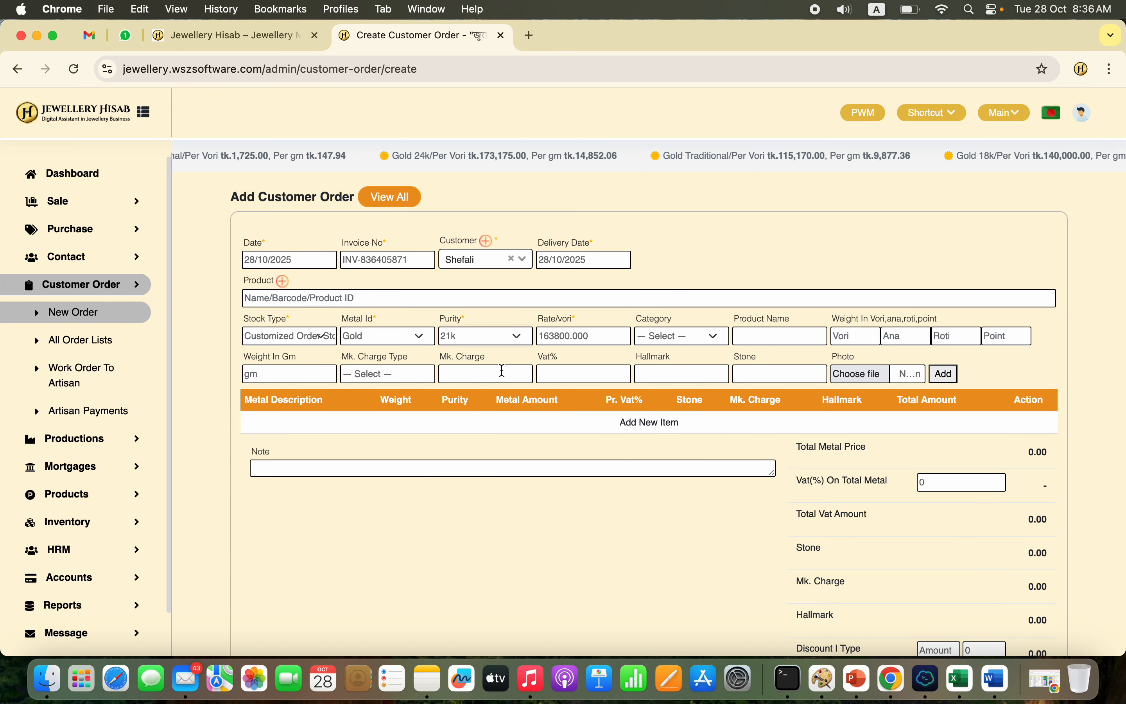
Step: Set the order item's category to Necklace and its weight to 2 vori 5 ana
{"action": "double_click", "coordinate": [564, 336]}
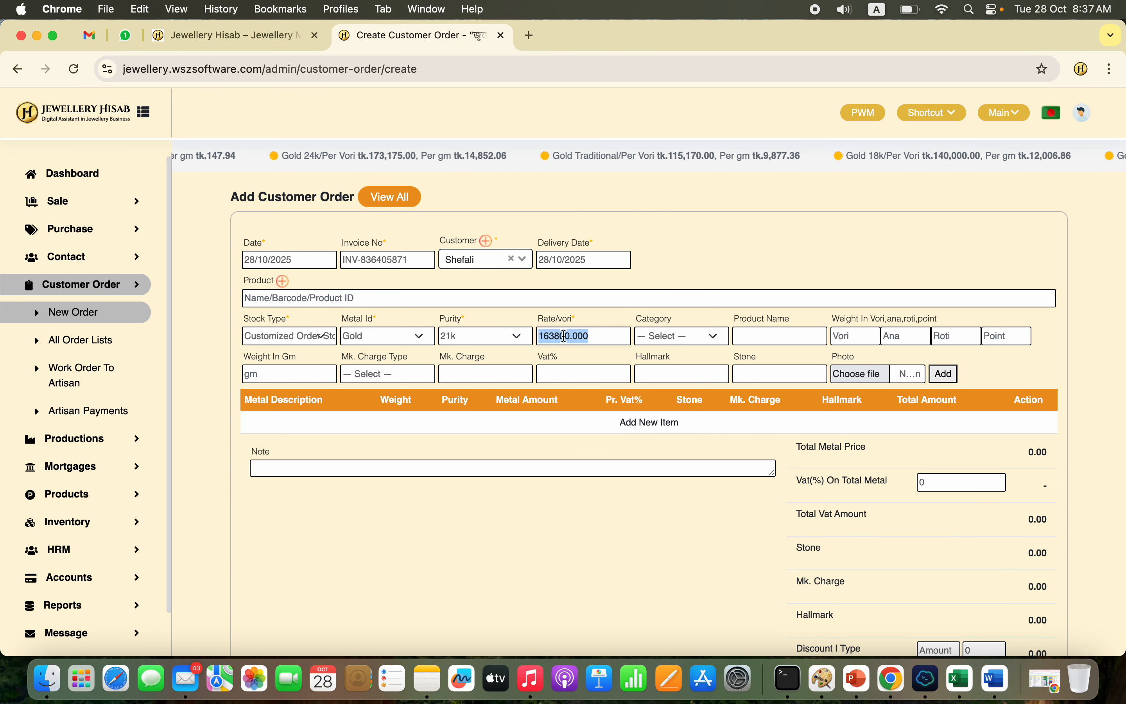
{"action": "left_click", "coordinate": [709, 337]}
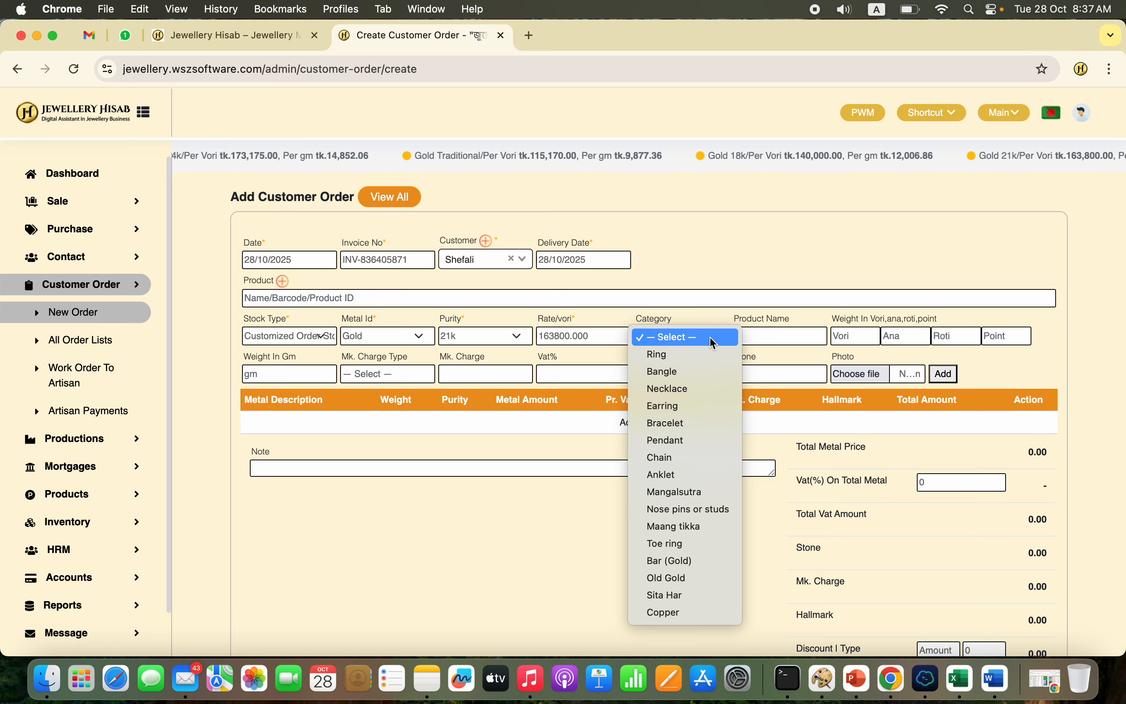
{"action": "left_click", "coordinate": [692, 389]}
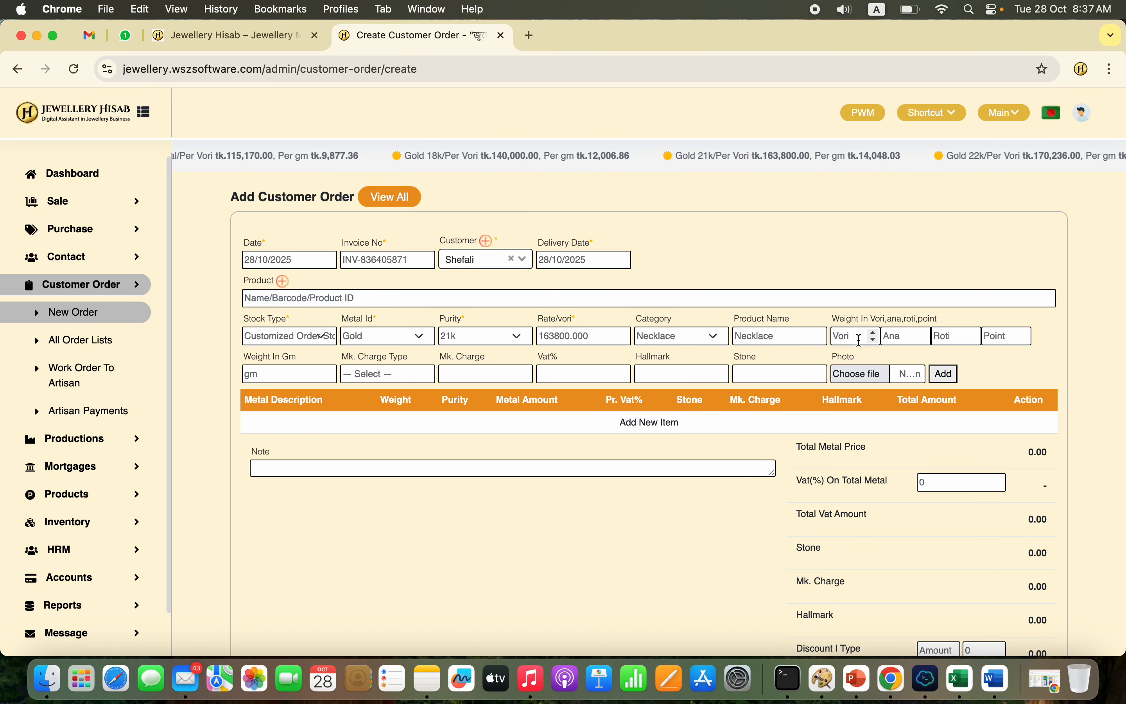
{"action": "type", "text": "2"}
{"action": "left_click", "coordinate": [912, 336]}
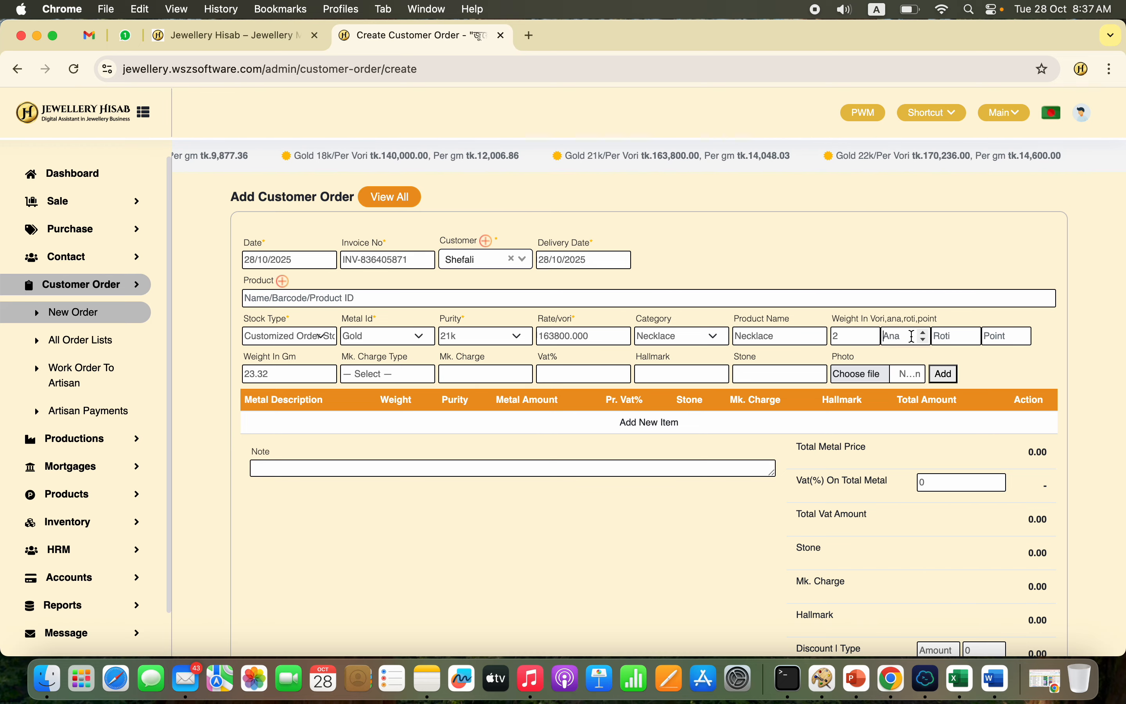
{"action": "type", "text": "5"}
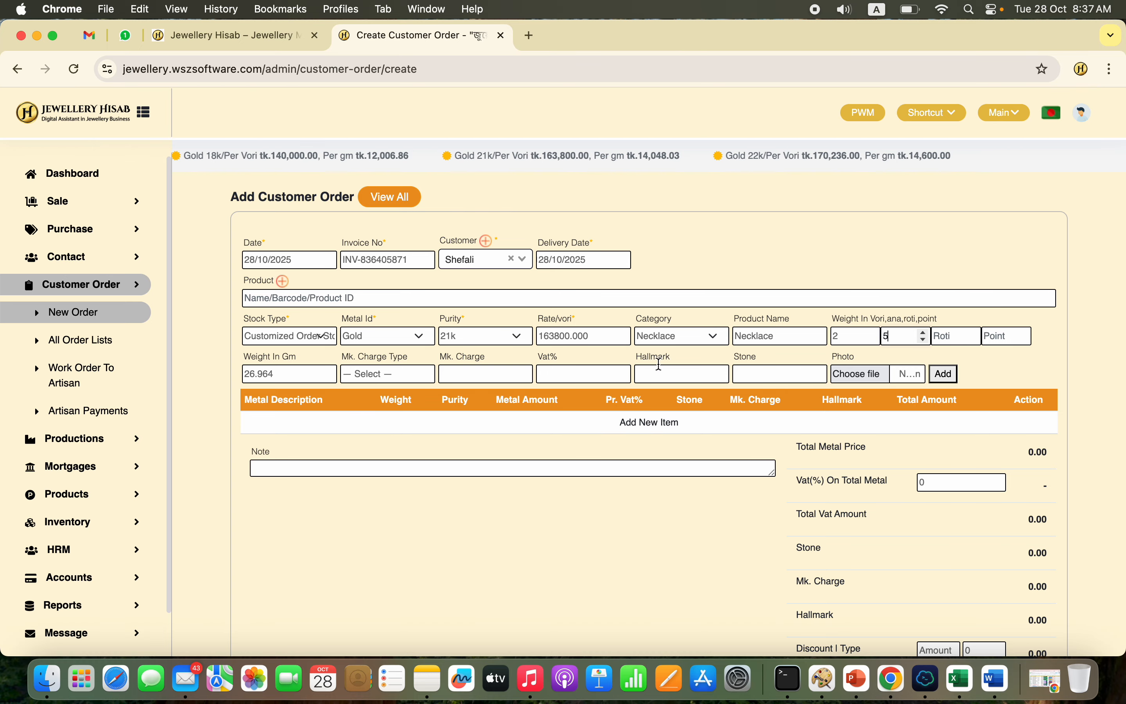
{"action": "left_click", "coordinate": [299, 373]}
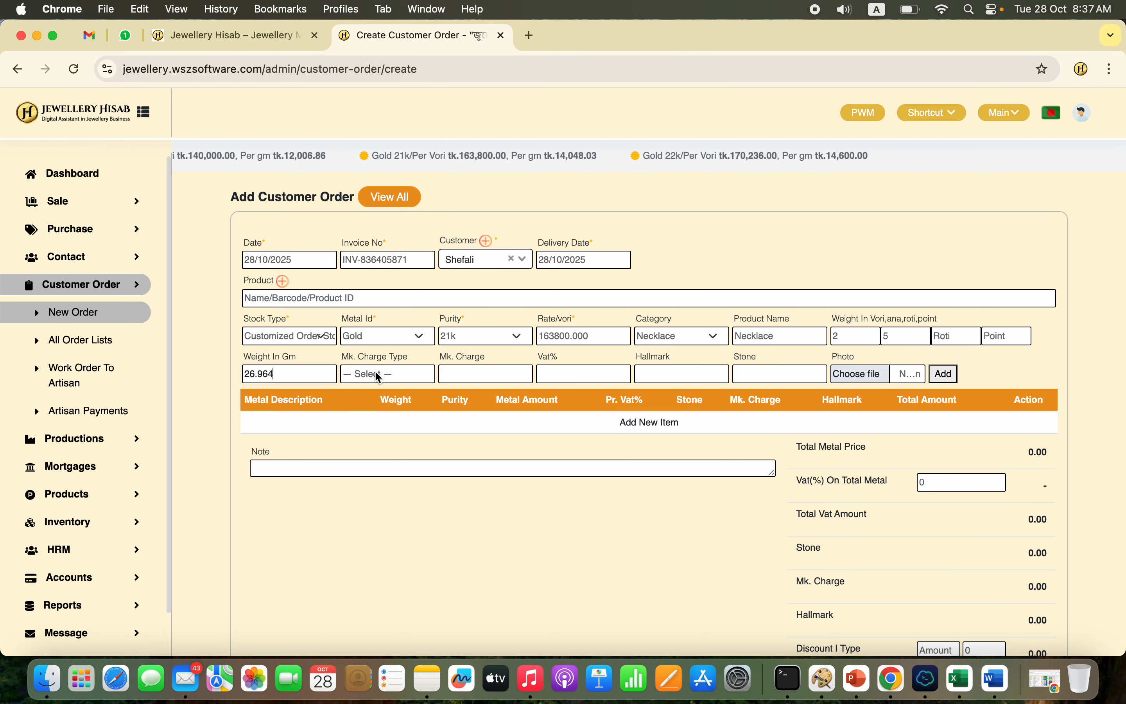
Step: Set the necklace's making charge type to Fixed with a charge of 5000, and its VAT to 2.5%
{"action": "left_click", "coordinate": [409, 374]}
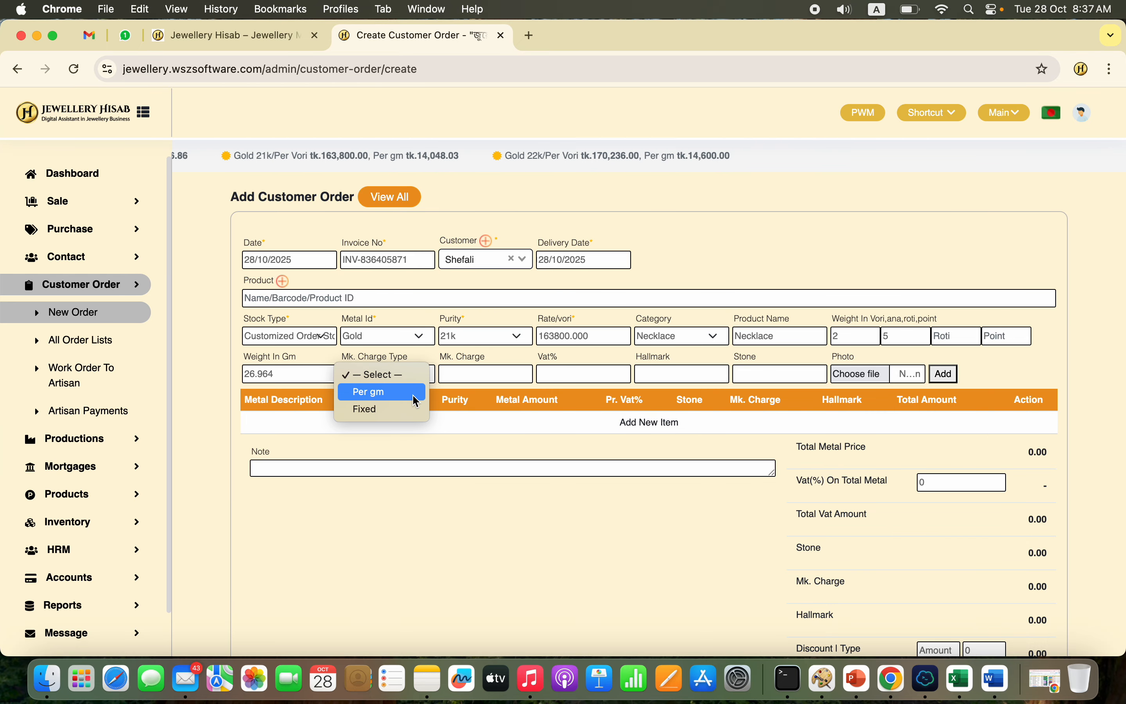
{"action": "left_click", "coordinate": [402, 409]}
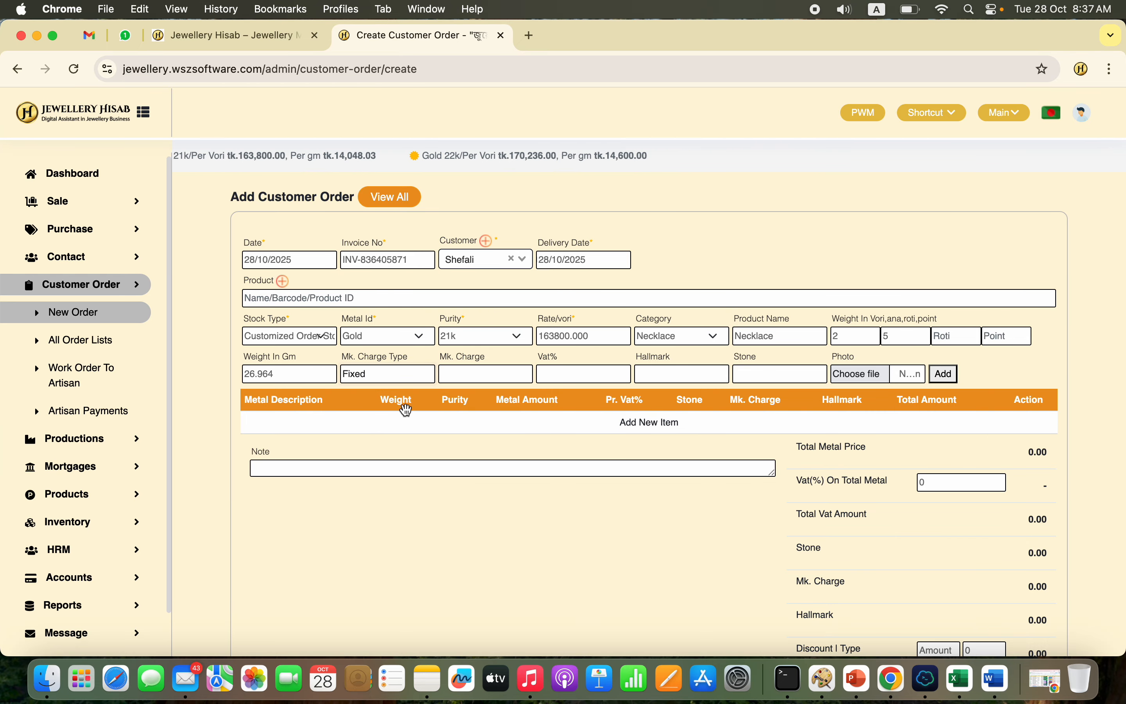
{"action": "left_click", "coordinate": [486, 373]}
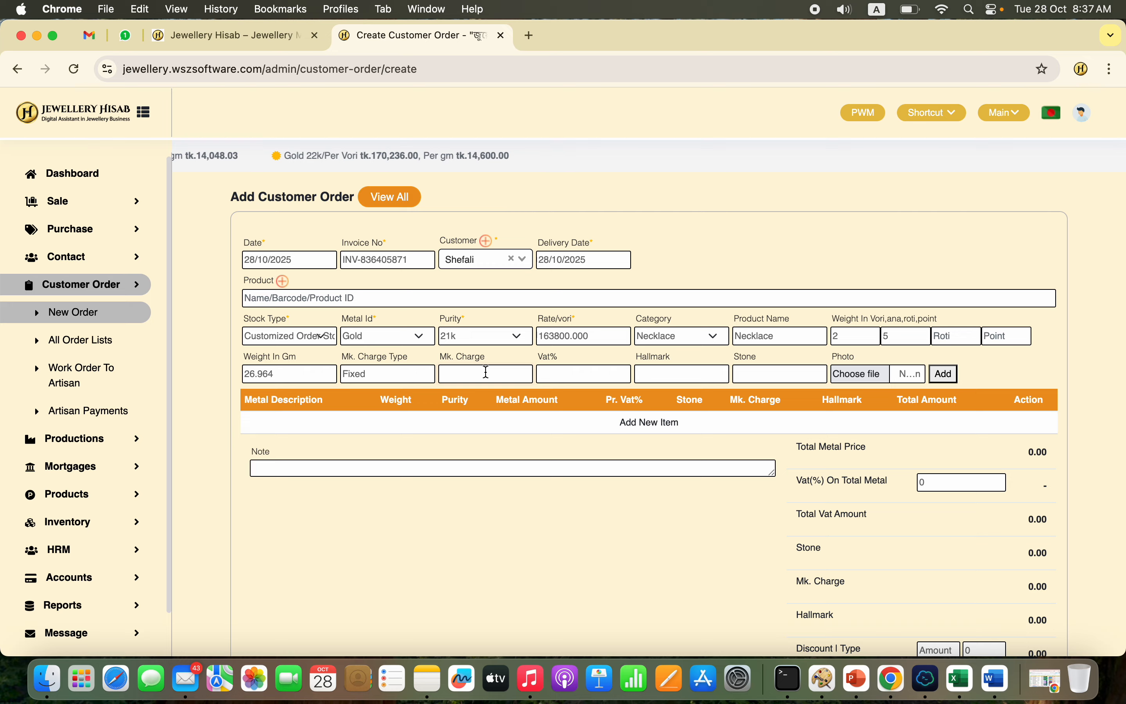
{"action": "type", "text": "5000"}
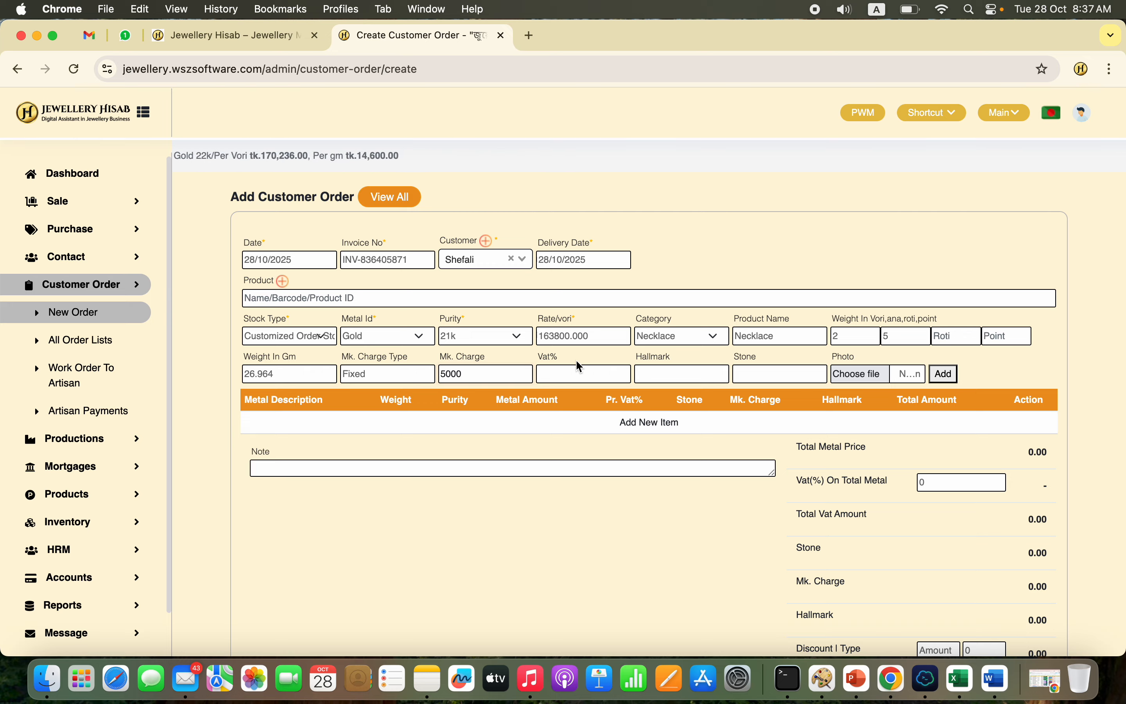
{"action": "left_click", "coordinate": [577, 371]}
{"action": "type", "text": "2.5"}
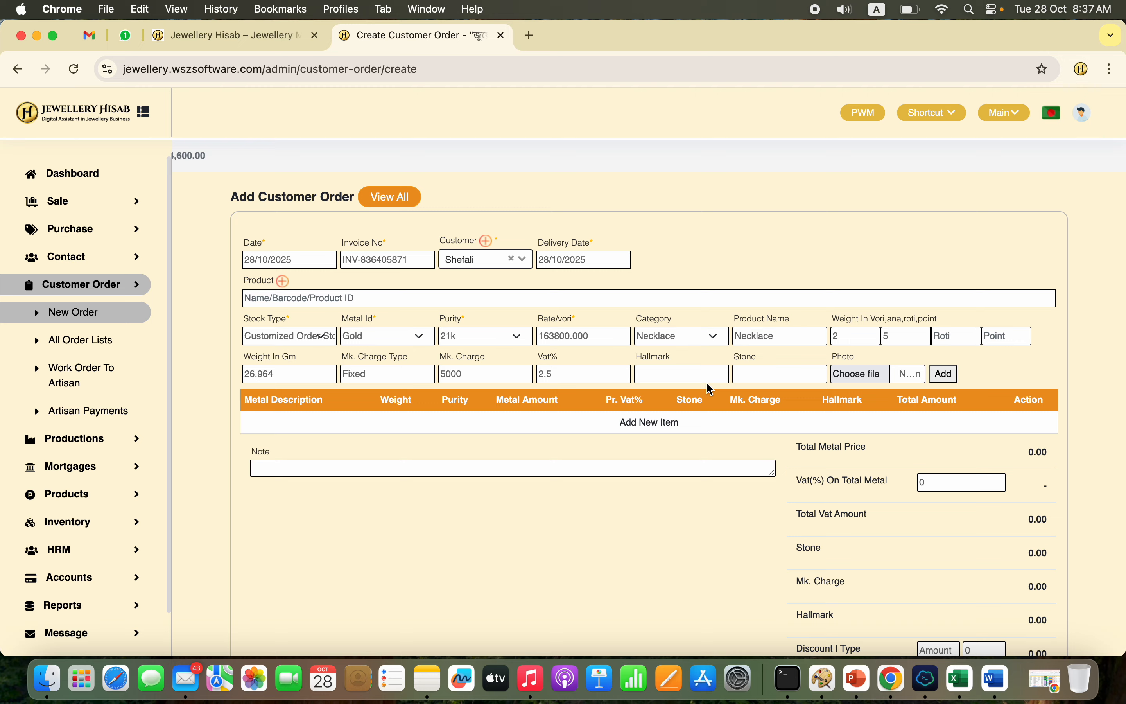
Step: Enter a hallmark charge of 1000 and a stone charge of 1000 for the necklace
{"action": "left_click", "coordinate": [707, 381]}
{"action": "type", "text": "1000"}
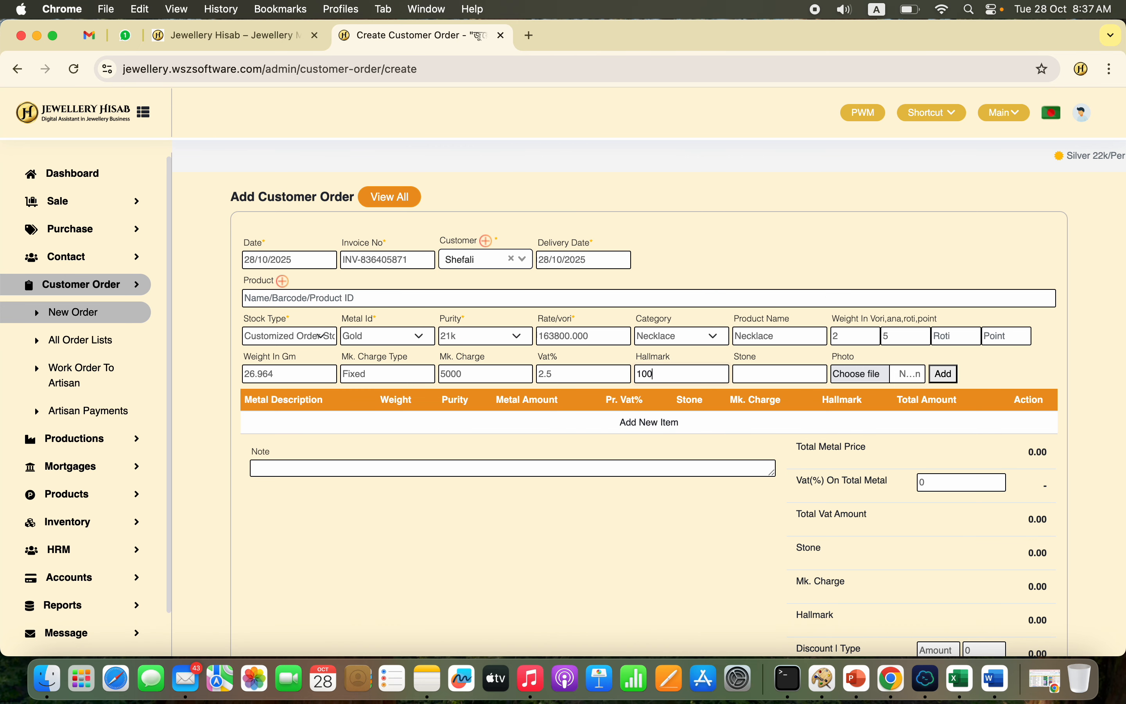
{"action": "left_click", "coordinate": [794, 372]}
{"action": "type", "text": "1"}
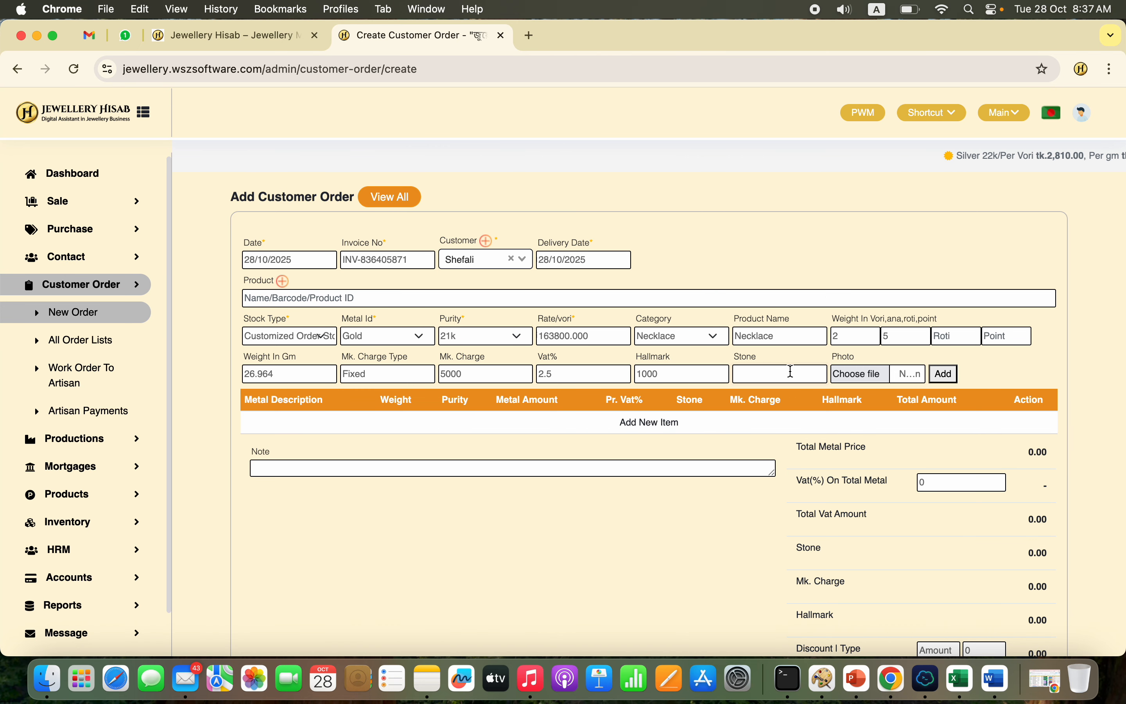
{"action": "type", "text": "000"}
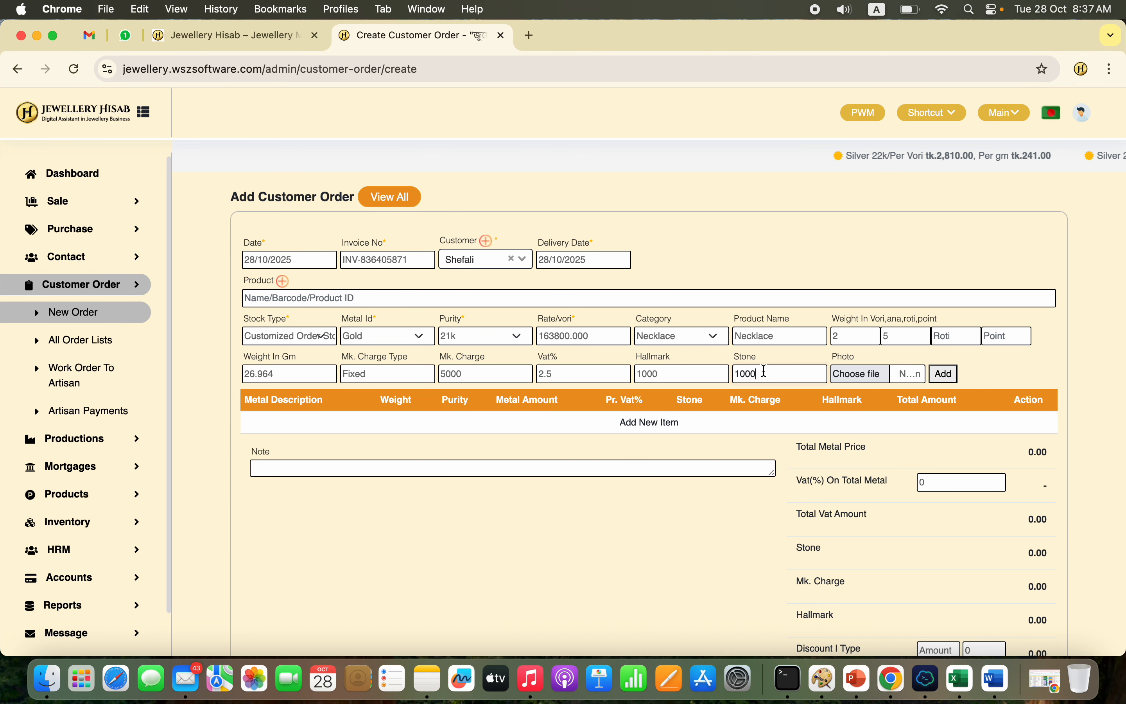
Step: Attach the photo jgfu.jpg to the necklace and add the item to the customer order
{"action": "left_click", "coordinate": [843, 376]}
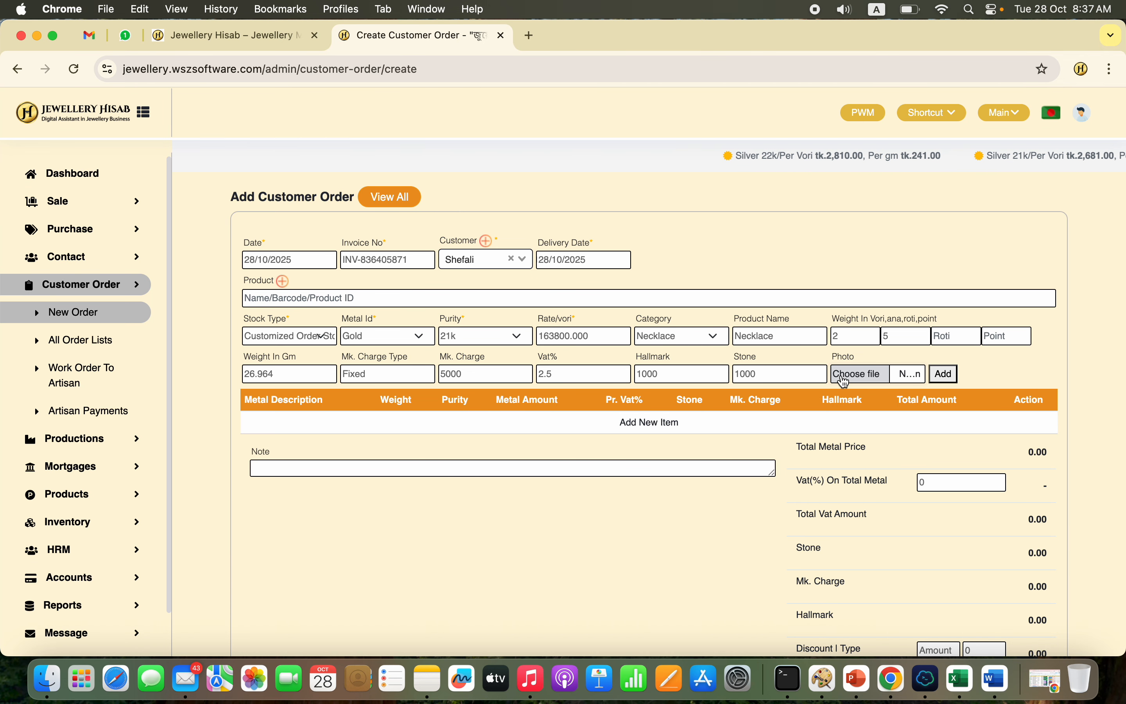
{"action": "scroll", "coordinate": [701, 426], "scroll_direction": "down", "scroll_amount": 3}
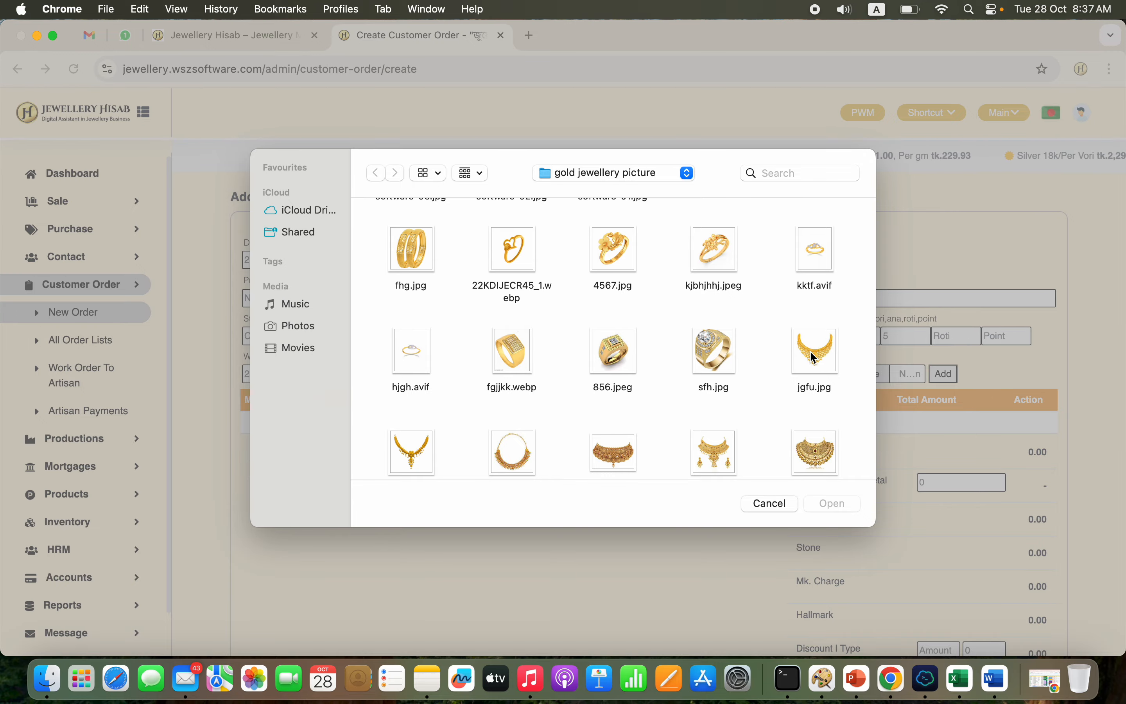
{"action": "left_click", "coordinate": [814, 358]}
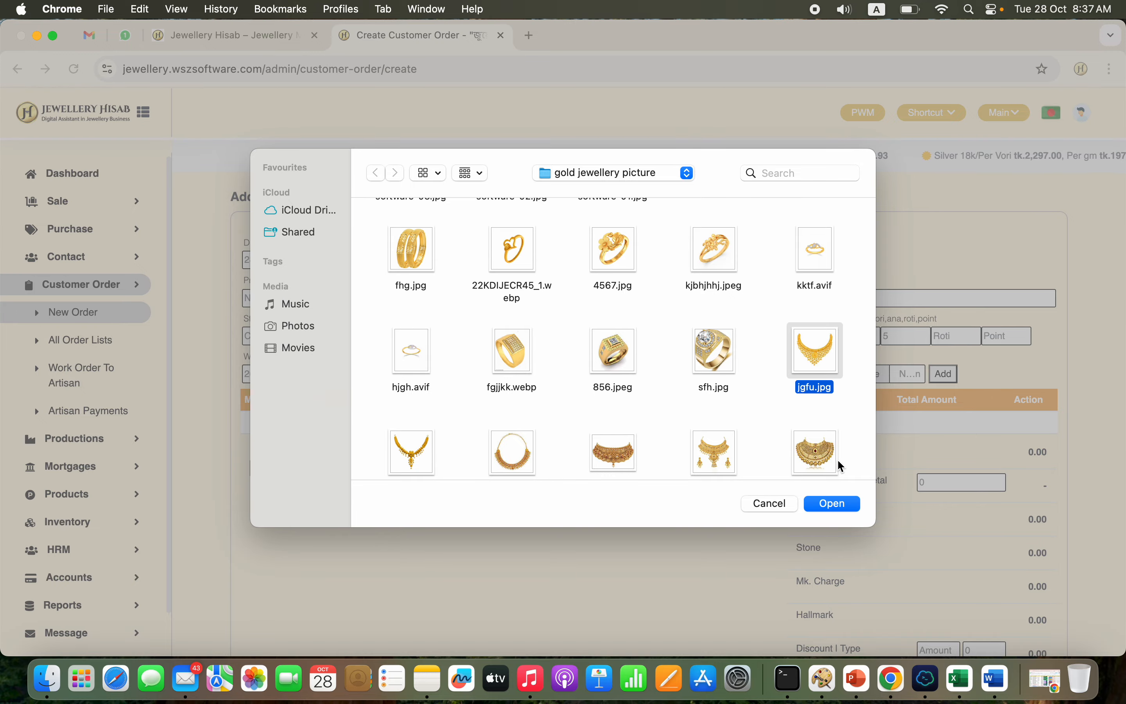
{"action": "left_click", "coordinate": [834, 508]}
{"action": "left_click", "coordinate": [947, 378]}
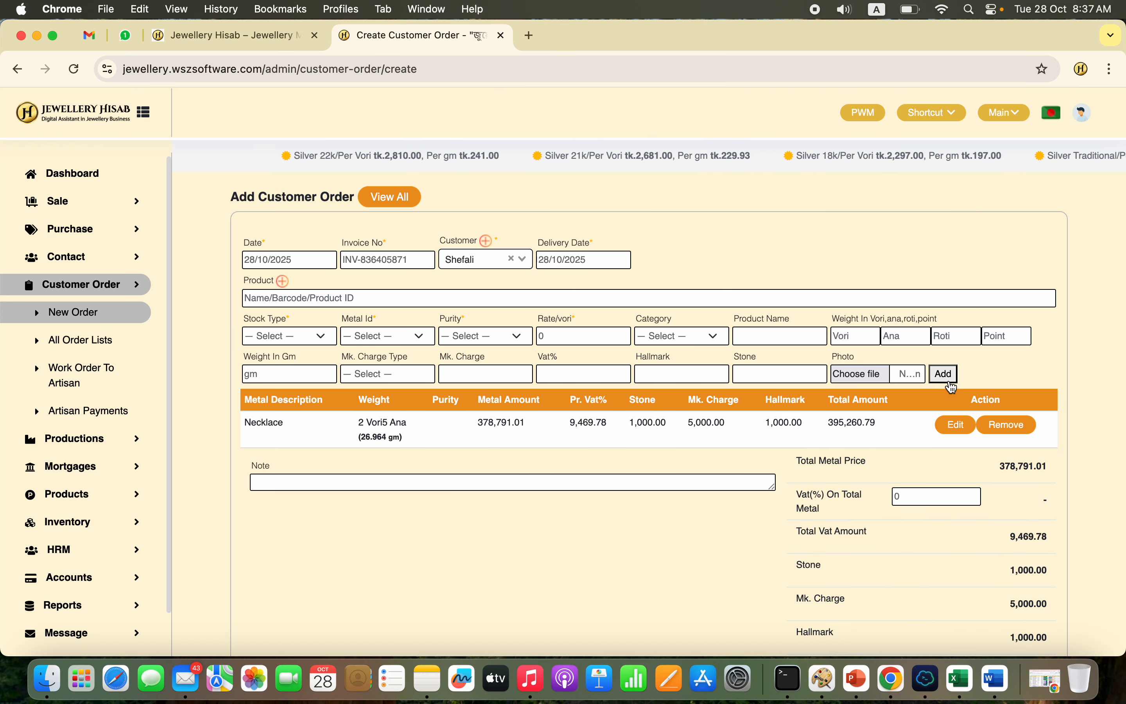
Step: Review the order's metal price and receivable amount, leave the note empty and submit the customer order
{"action": "scroll", "coordinate": [859, 578], "scroll_direction": "down", "scroll_amount": 5}
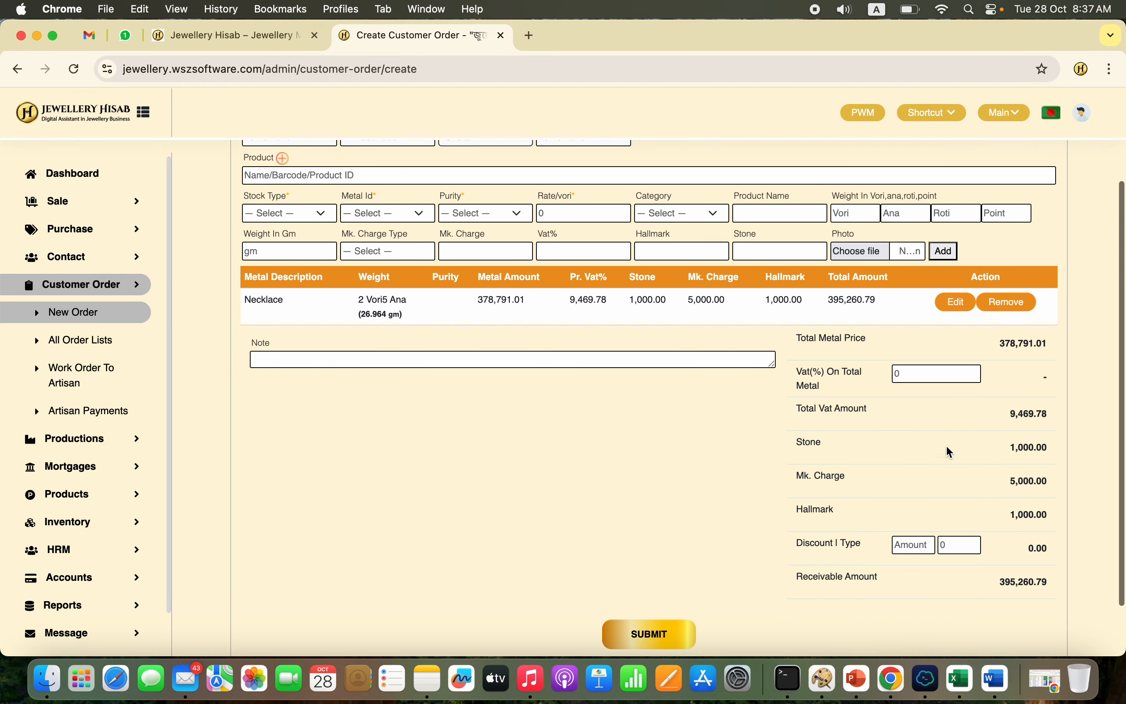
{"action": "double_click", "coordinate": [1024, 344]}
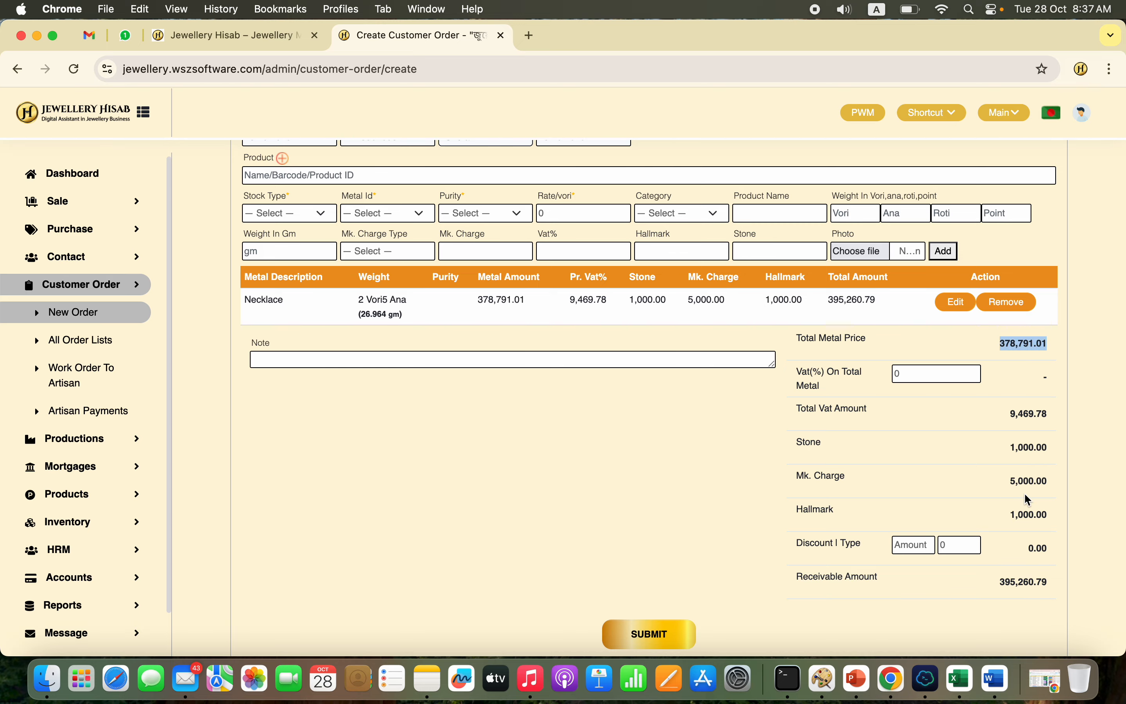
{"action": "double_click", "coordinate": [1014, 583]}
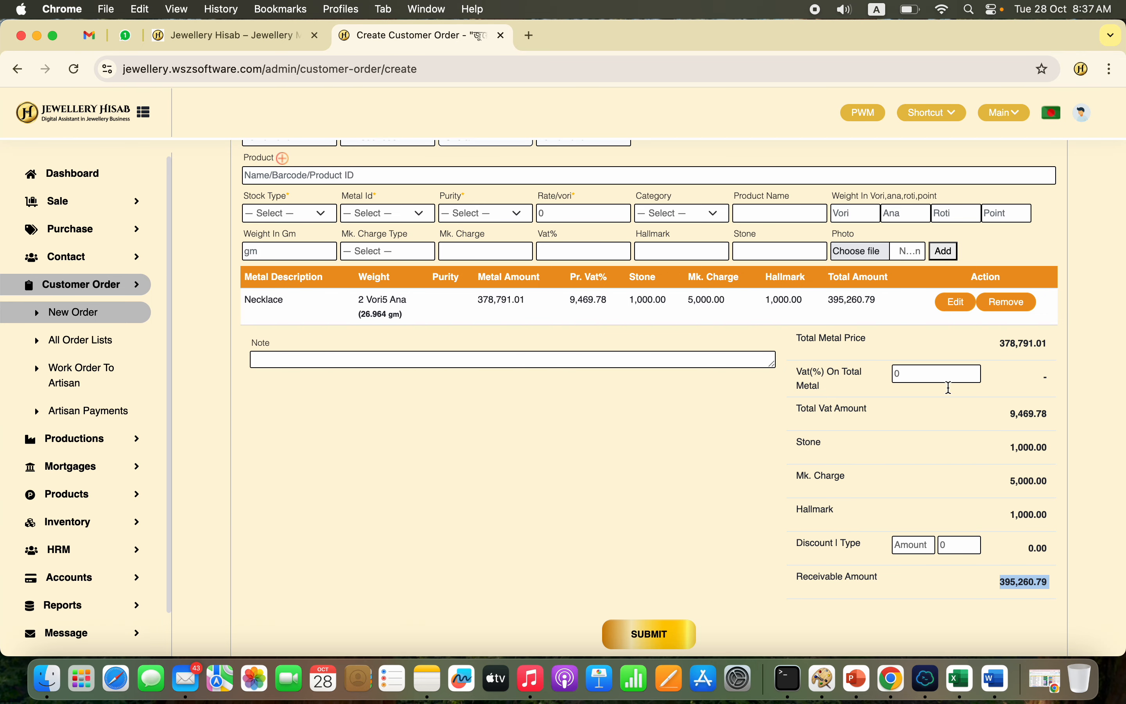
{"action": "scroll", "coordinate": [869, 489], "scroll_direction": "down", "scroll_amount": 3}
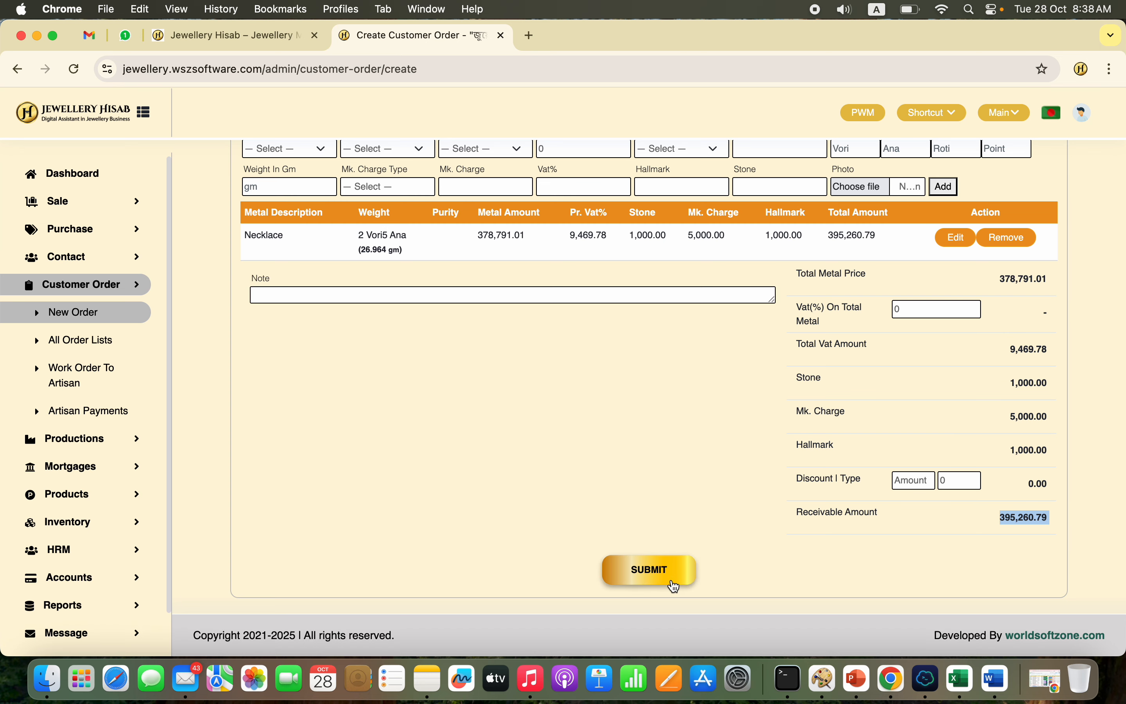
{"action": "left_click", "coordinate": [611, 299]}
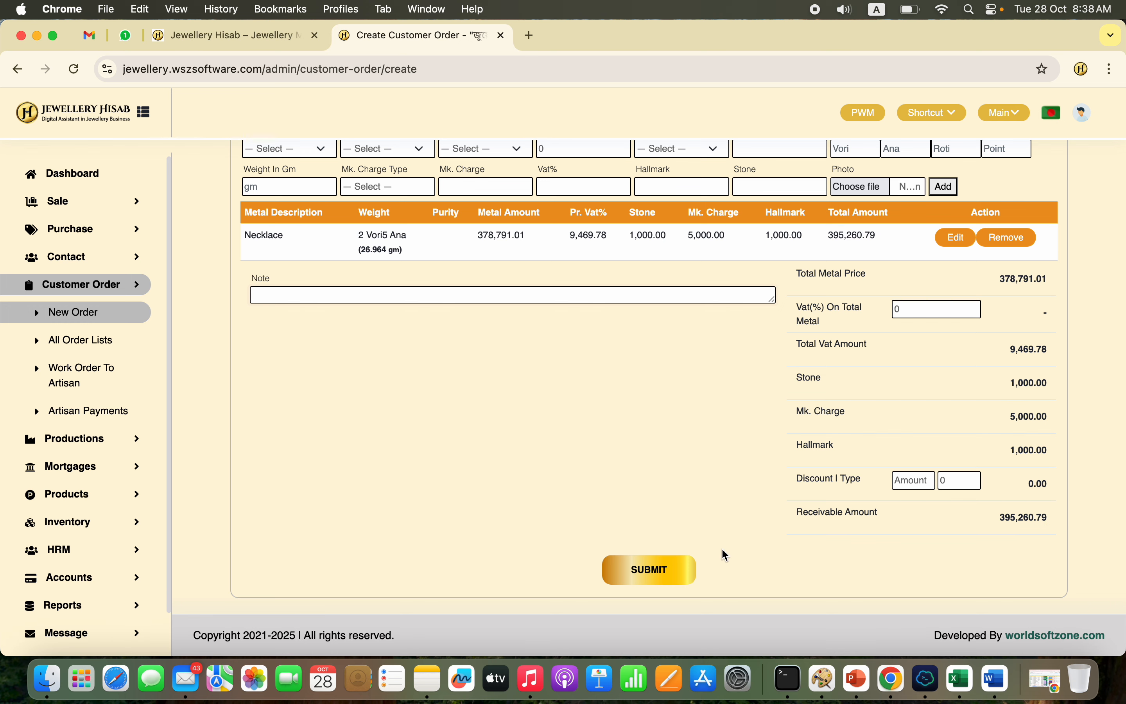
{"action": "left_click", "coordinate": [669, 570]}
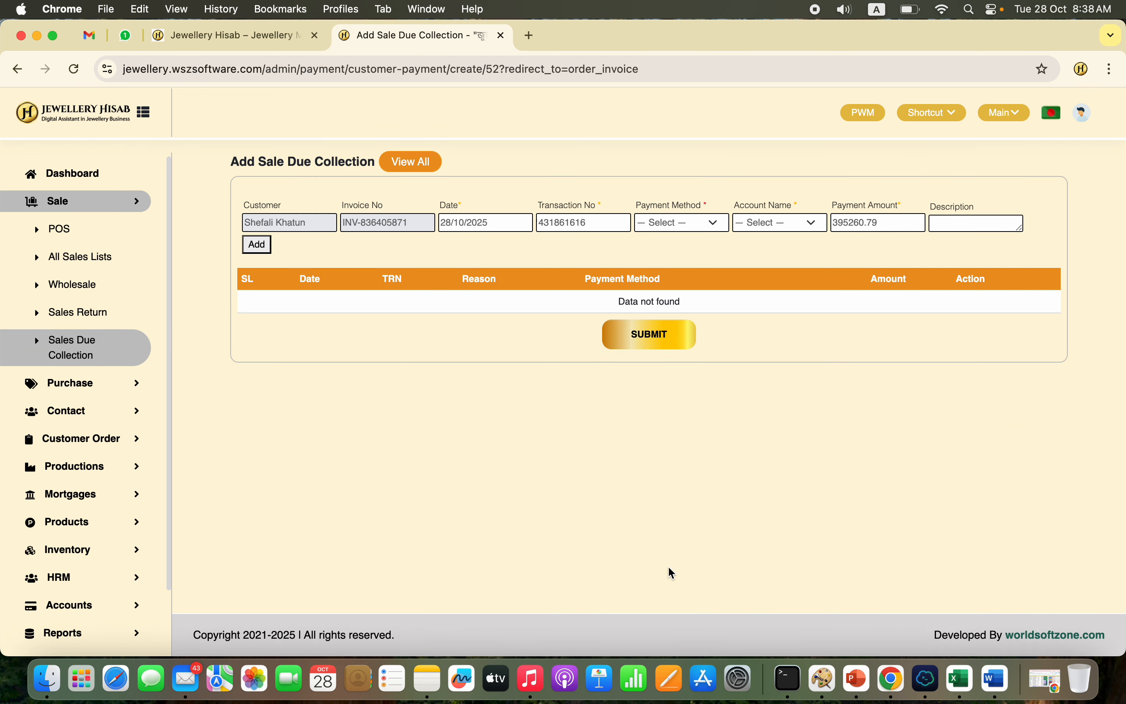
Step: Choose Metal as the payment method for the customer order's due collection
{"action": "left_click", "coordinate": [706, 227]}
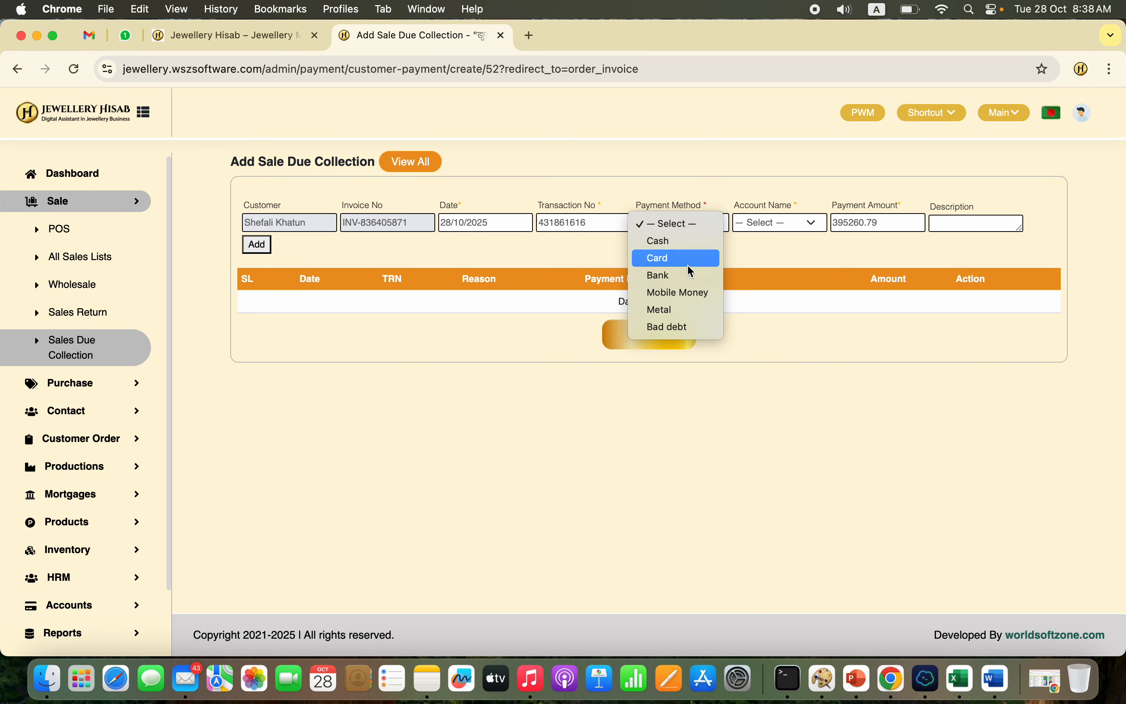
{"action": "left_click", "coordinate": [677, 310]}
{"action": "left_click", "coordinate": [673, 314]}
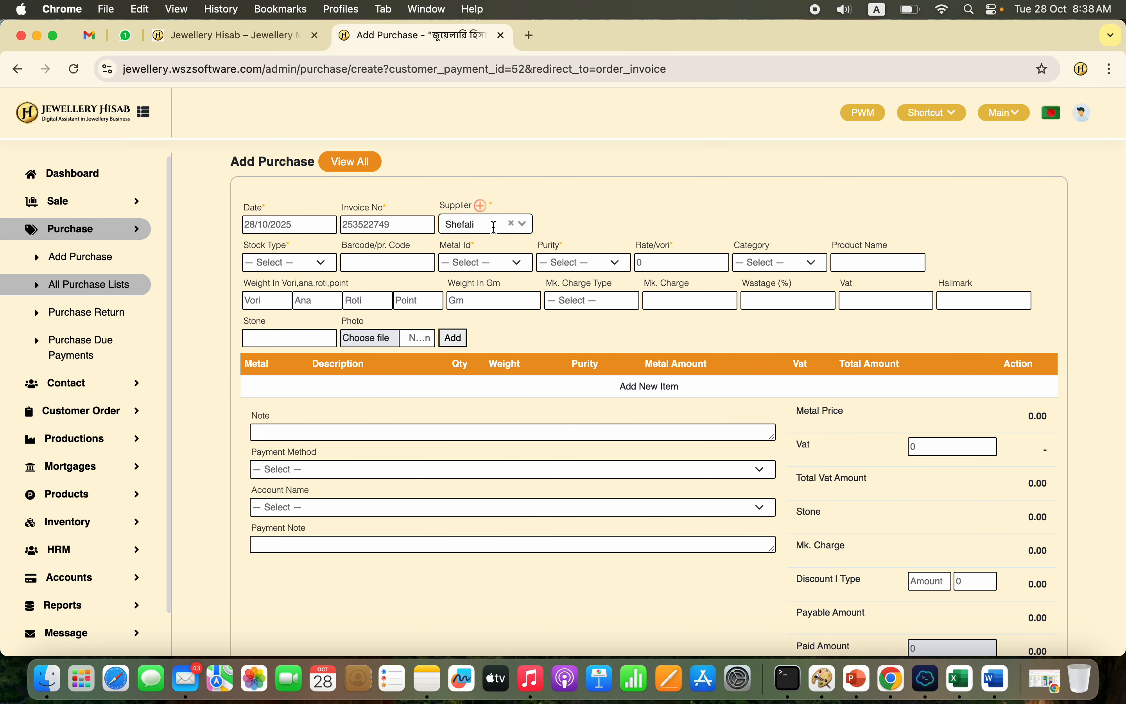
Step: Set the purchase item's stock type to Old Gold, metal to Gold, purity to 18k and category to Ring
{"action": "left_click", "coordinate": [319, 262]}
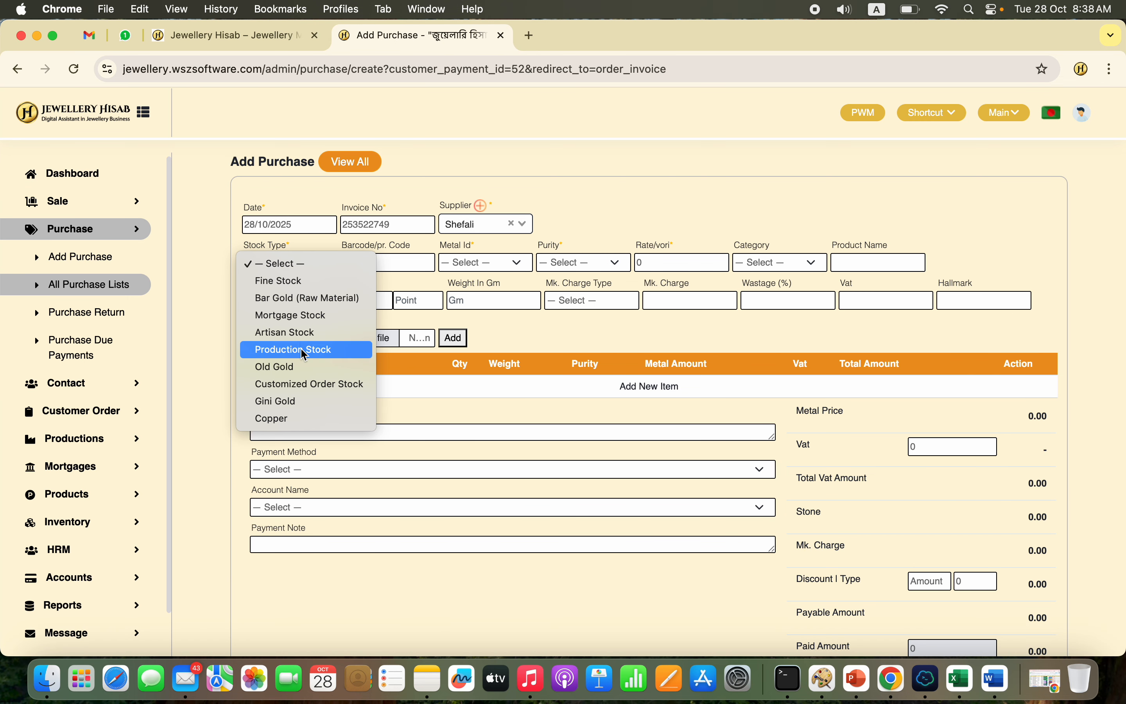
{"action": "left_click", "coordinate": [298, 367]}
{"action": "left_click", "coordinate": [497, 263]}
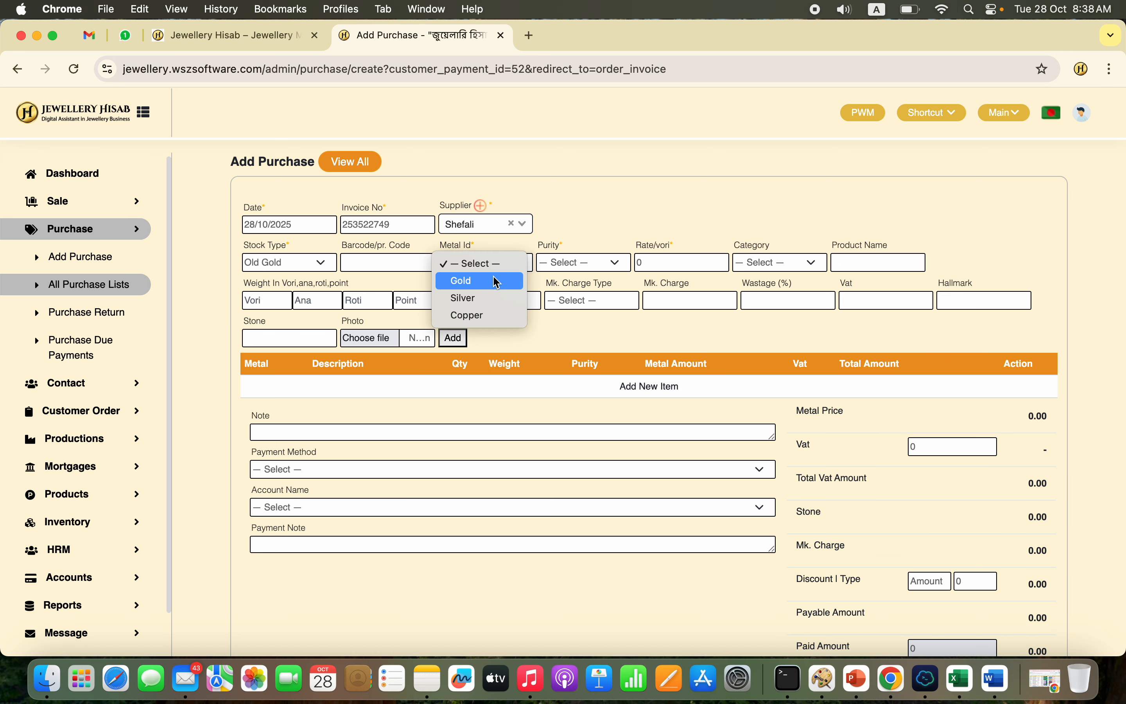
{"action": "left_click", "coordinate": [496, 282]}
{"action": "left_click", "coordinate": [602, 263]}
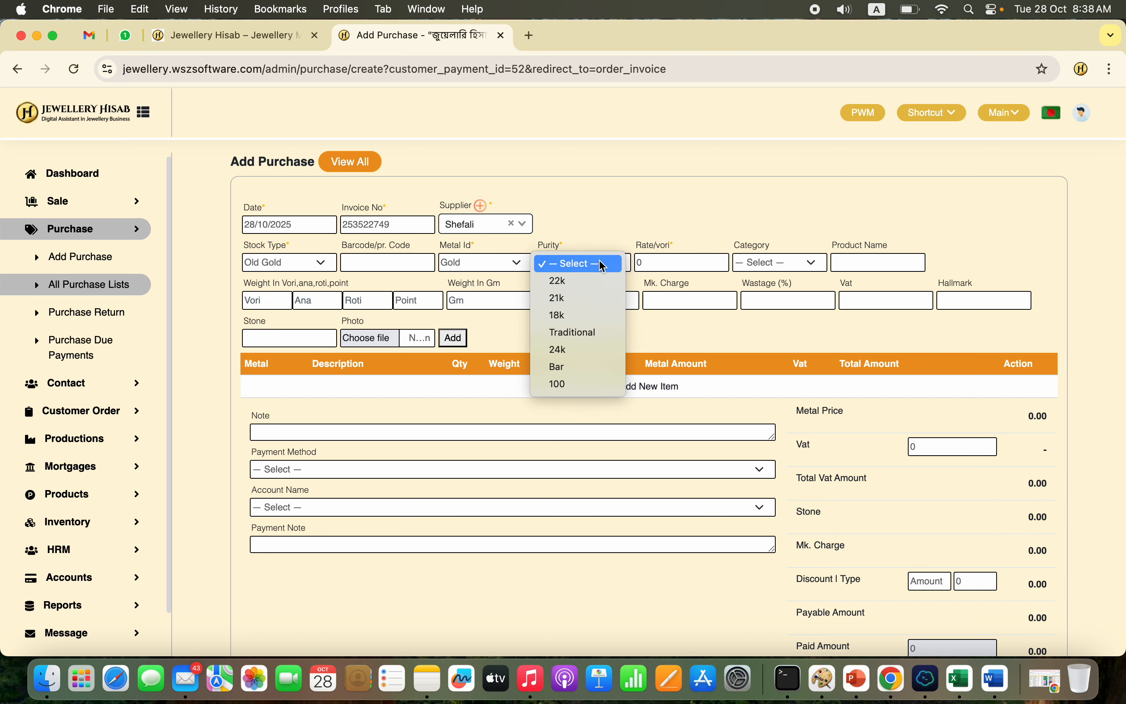
{"action": "left_click", "coordinate": [587, 317]}
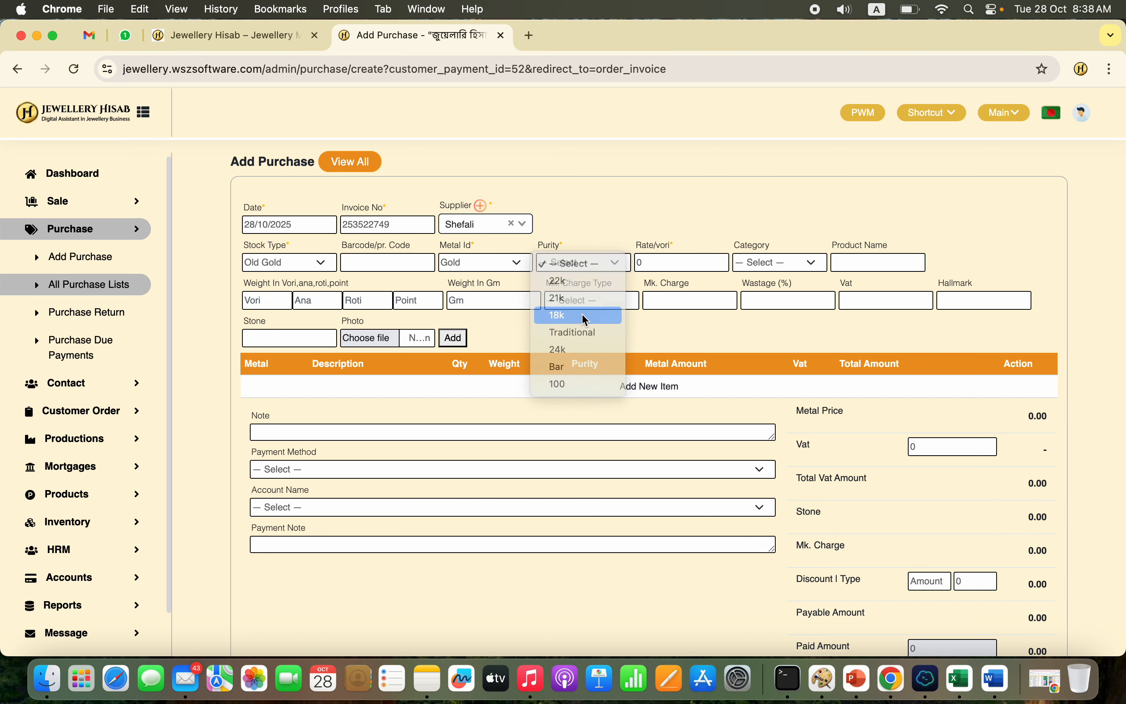
{"action": "left_click", "coordinate": [786, 267]}
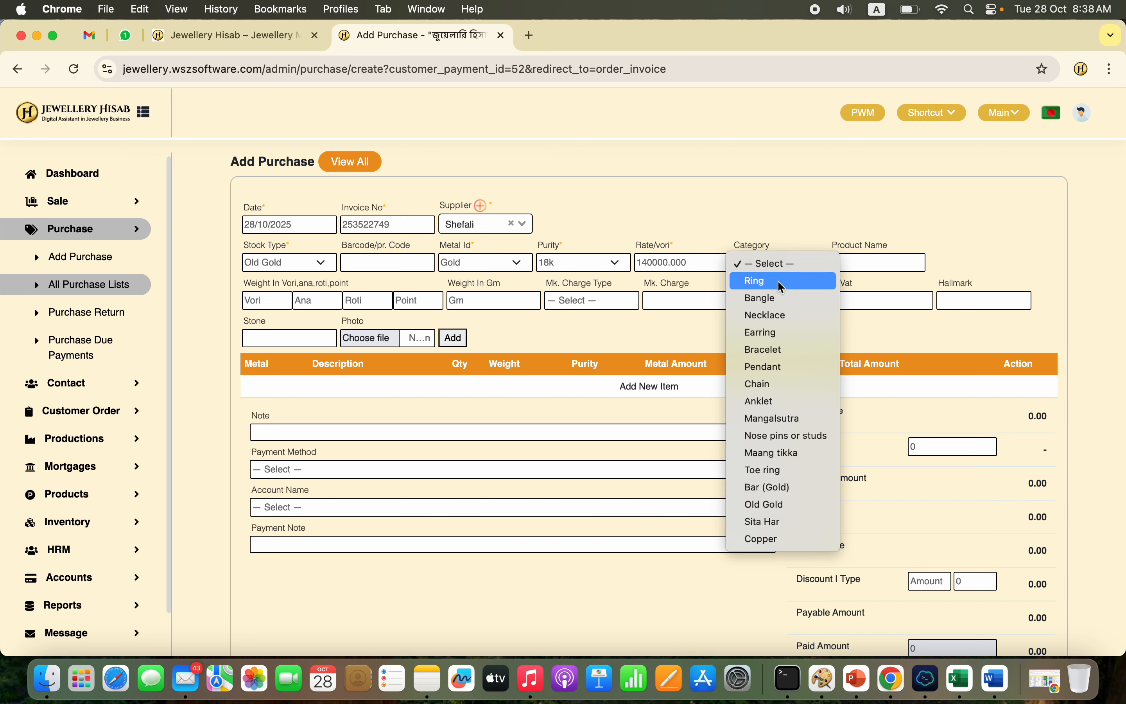
{"action": "left_click", "coordinate": [782, 282]}
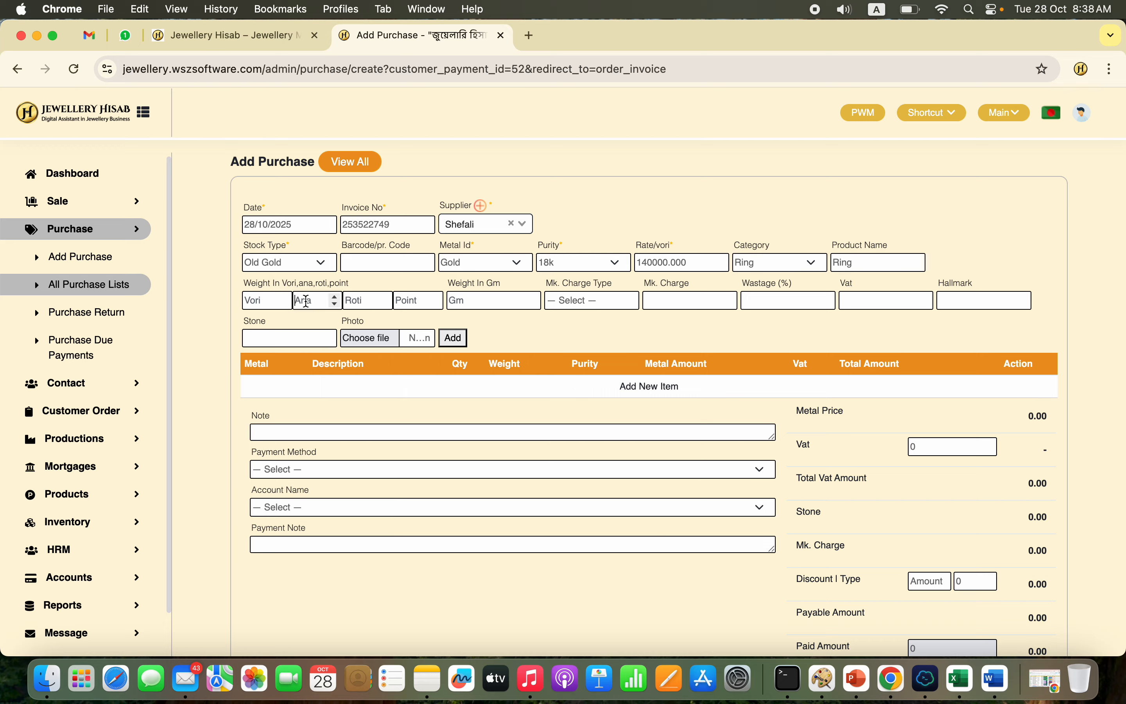
Step: Set the ring's weight to 12 ana, fill in its wastage percentage and add it to the purchase
{"action": "type", "text": "12"}
{"action": "left_click", "coordinate": [783, 307]}
{"action": "left_click", "coordinate": [456, 338]}
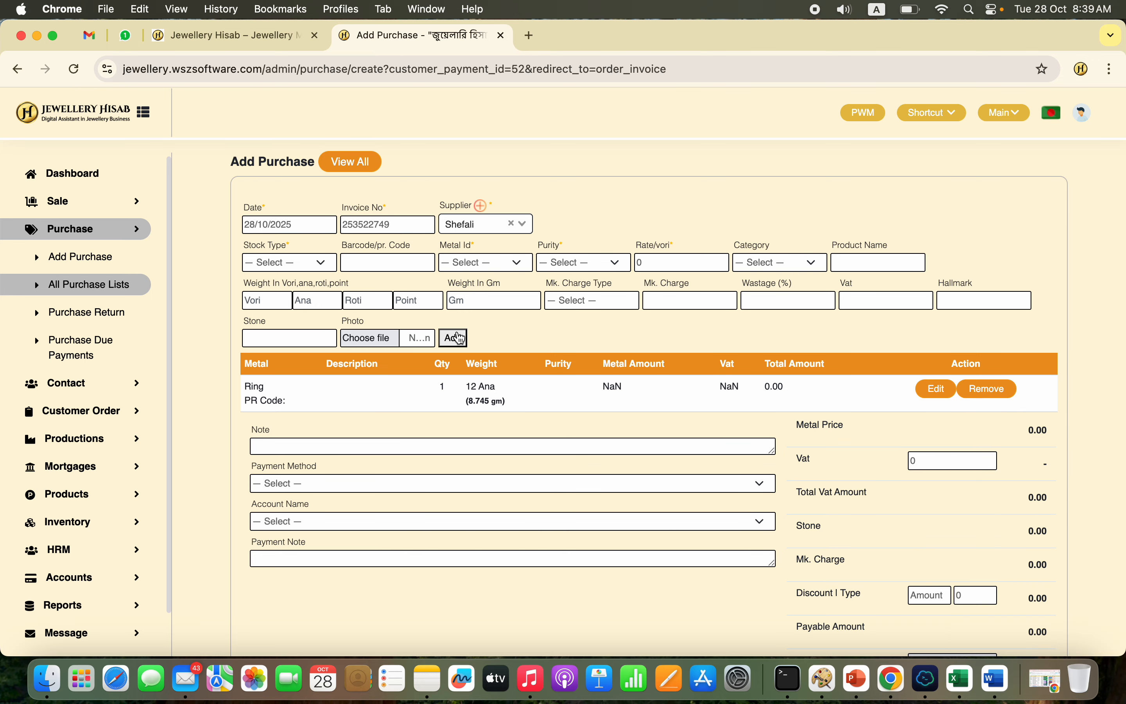
Step: Review the metal price and payable amount in the old gold purchase's totals
{"action": "scroll", "coordinate": [896, 464], "scroll_direction": "down", "scroll_amount": 3}
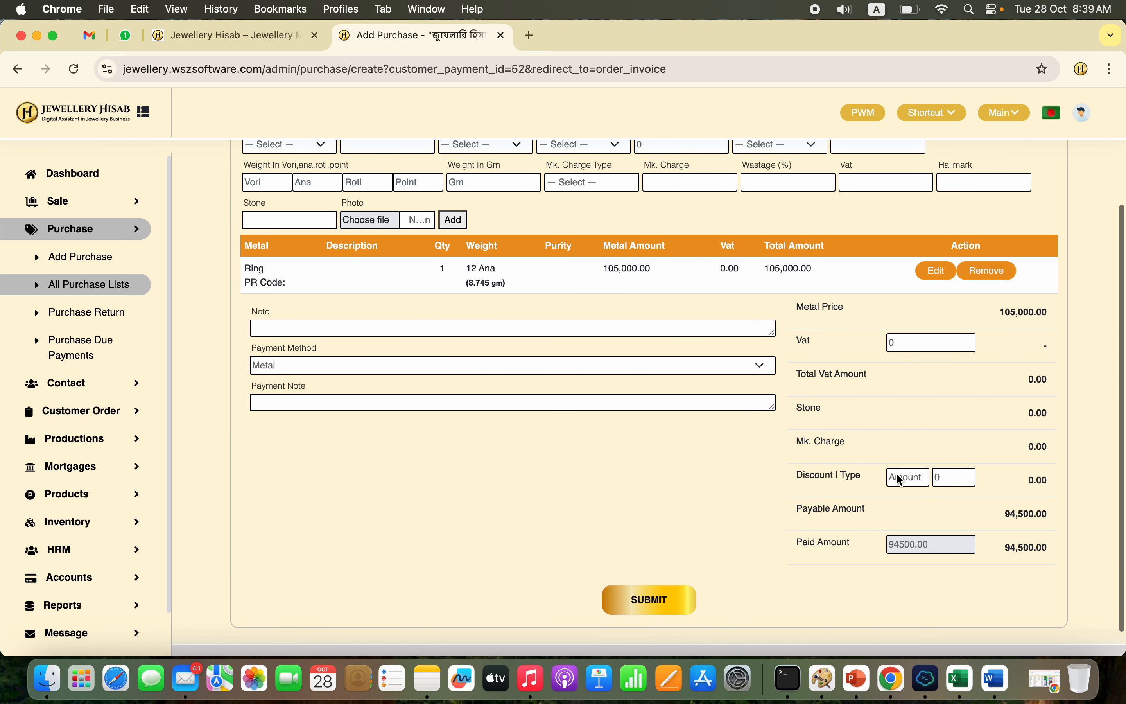
{"action": "double_click", "coordinate": [1026, 313]}
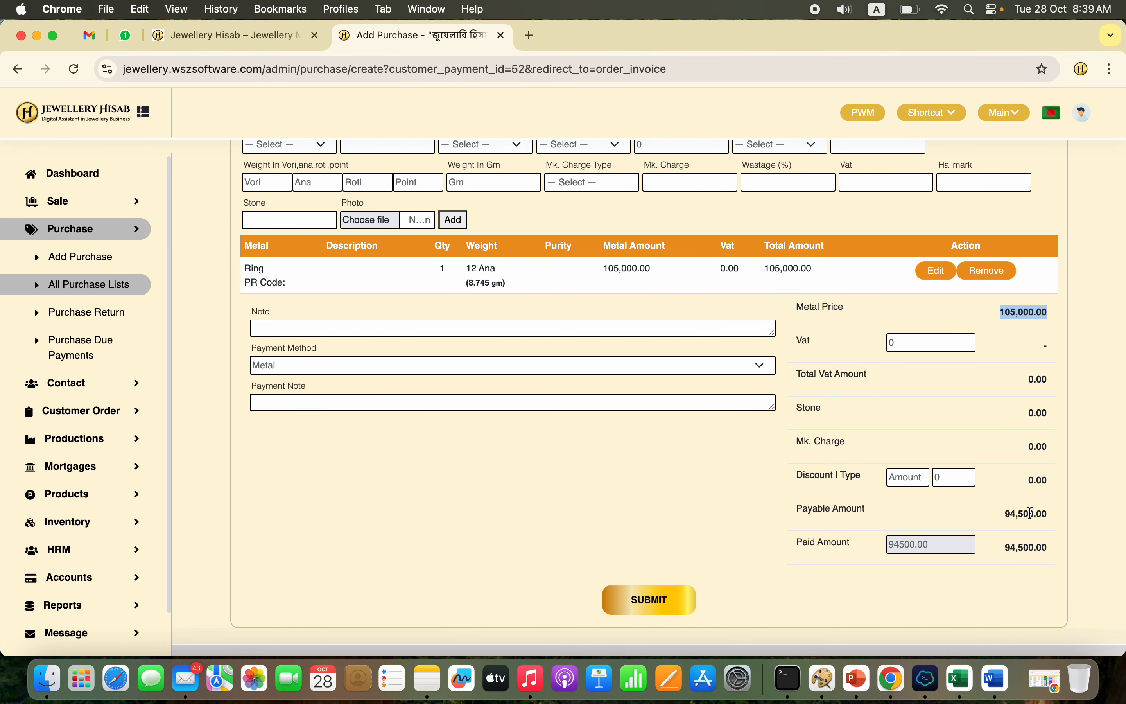
{"action": "double_click", "coordinate": [1031, 514]}
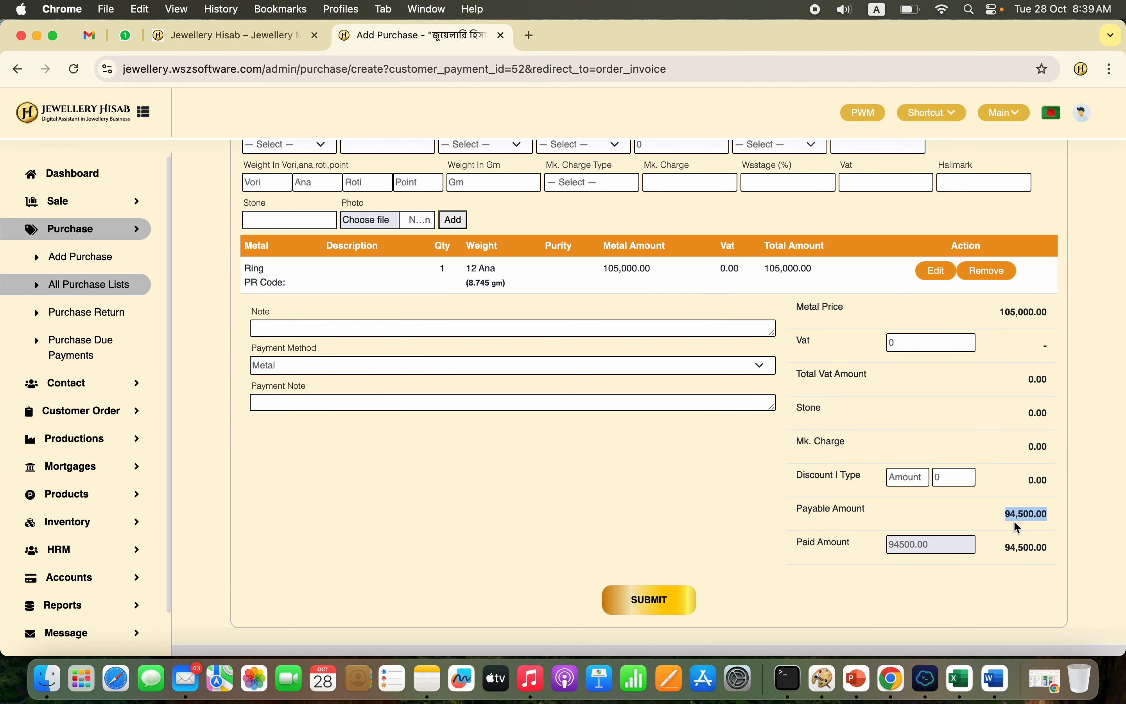
{"action": "left_click", "coordinate": [1026, 513]}
Step: Reopen the ring item for editing, check its rate per vori and add it back to the purchase
{"action": "left_click", "coordinate": [938, 271]}
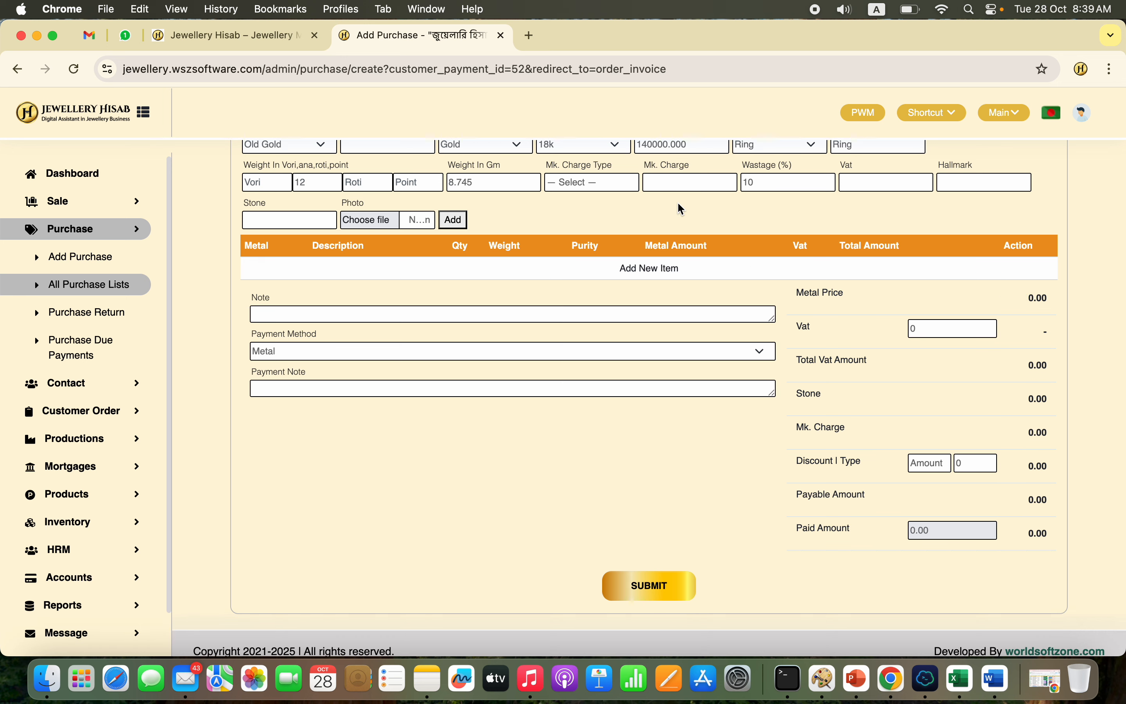
{"action": "scroll", "coordinate": [650, 210], "scroll_direction": "up", "scroll_amount": 3}
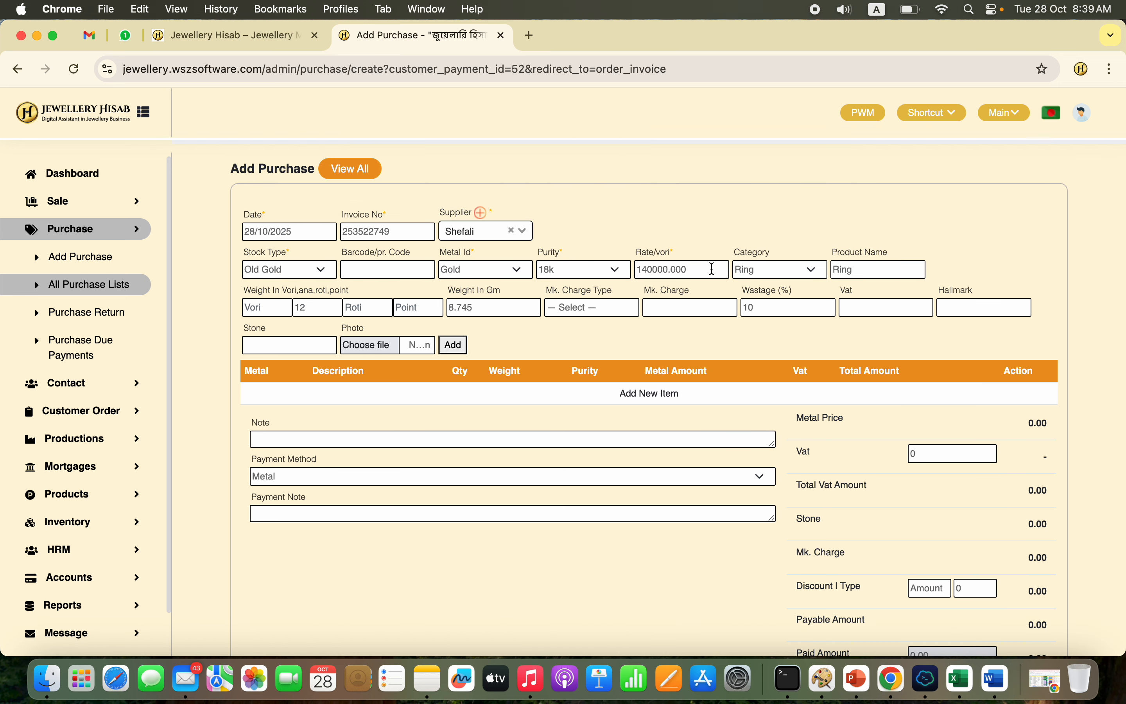
{"action": "left_click_drag", "start_coordinate": [711, 270], "coordinate": [640, 270]}
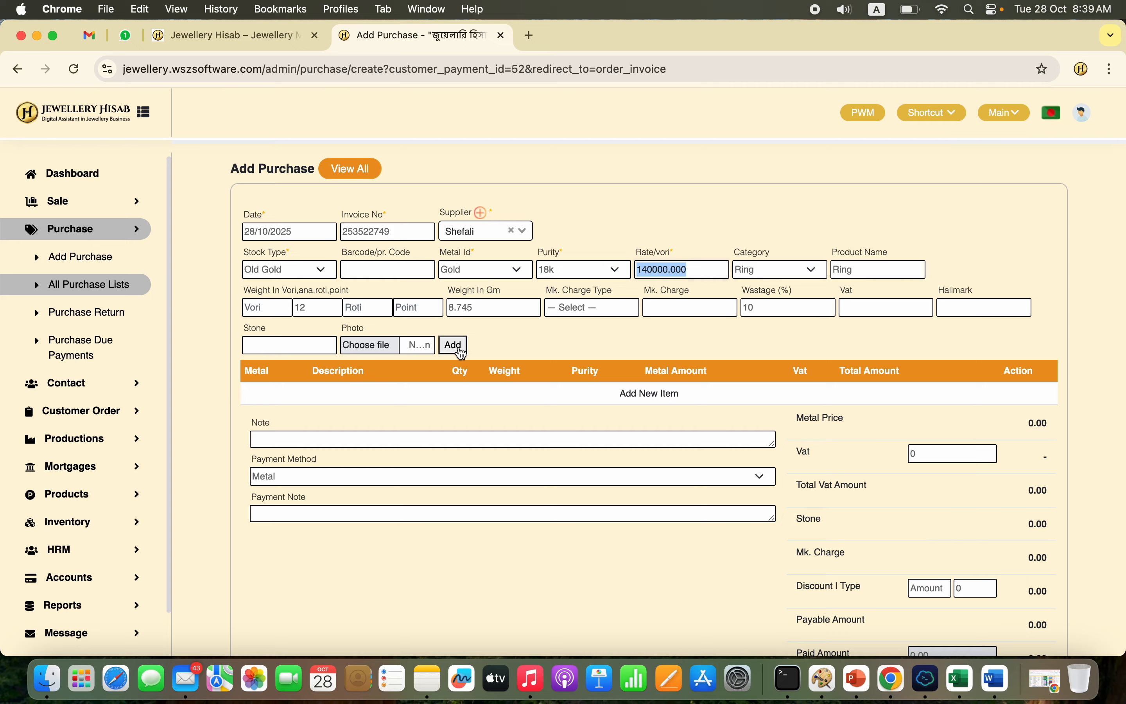
{"action": "left_click", "coordinate": [453, 345]}
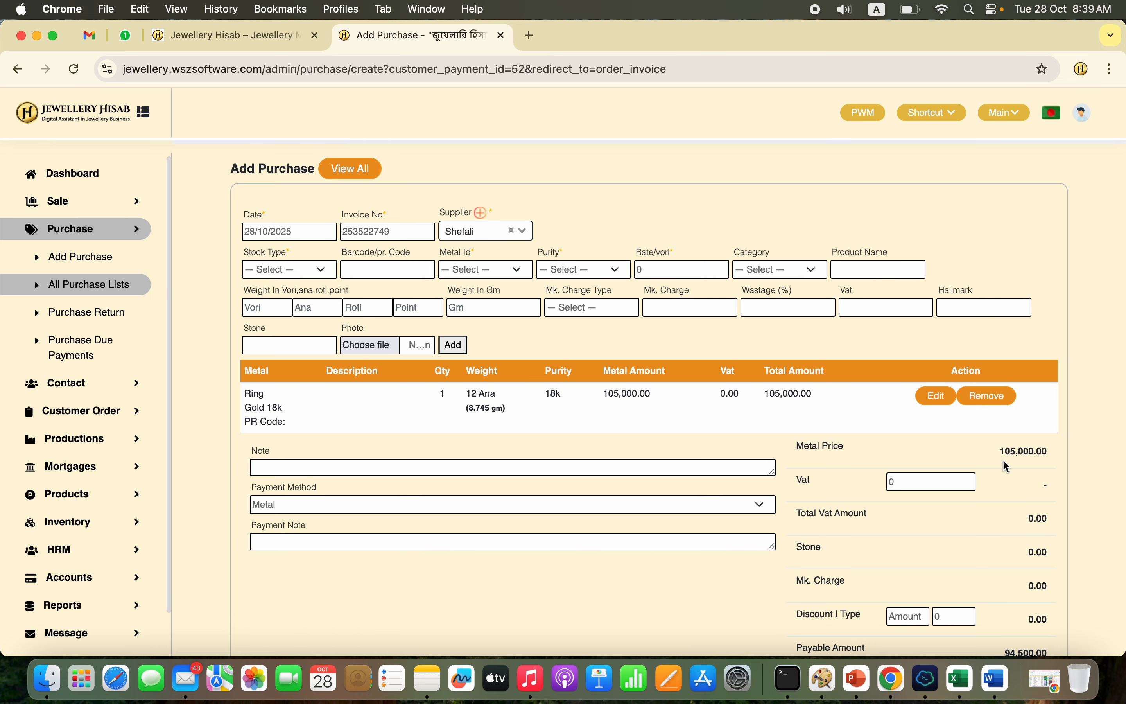
Step: Check and submit the old gold purchase, and add its 94500.00 Metal payment to the sale due collection
{"action": "scroll", "coordinate": [910, 554], "scroll_direction": "down", "scroll_amount": 5}
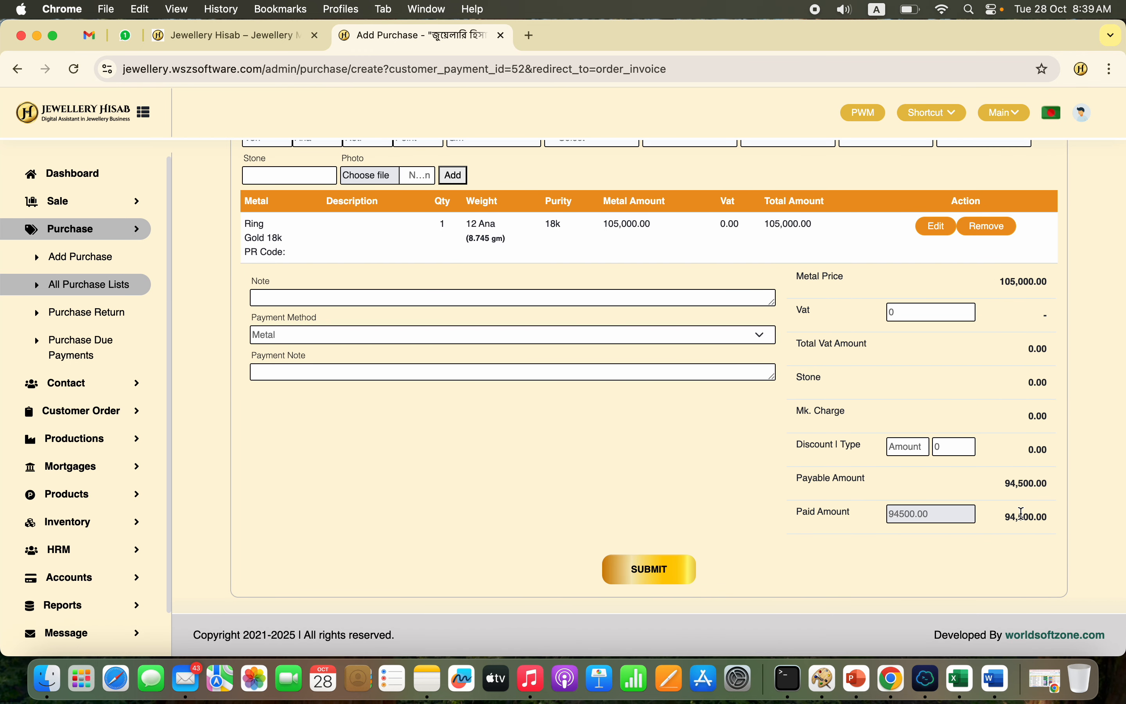
{"action": "double_click", "coordinate": [1022, 514]}
{"action": "double_click", "coordinate": [1024, 282]}
{"action": "double_click", "coordinate": [1017, 516]}
{"action": "left_click", "coordinate": [649, 574]}
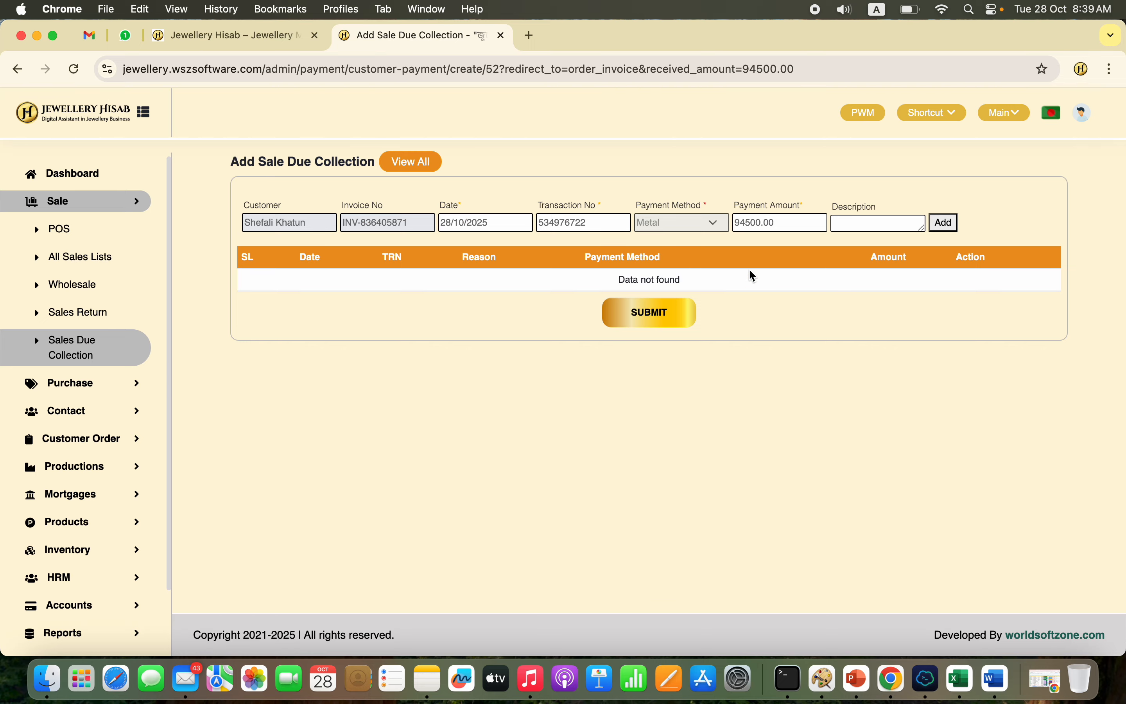
{"action": "double_click", "coordinate": [758, 223]}
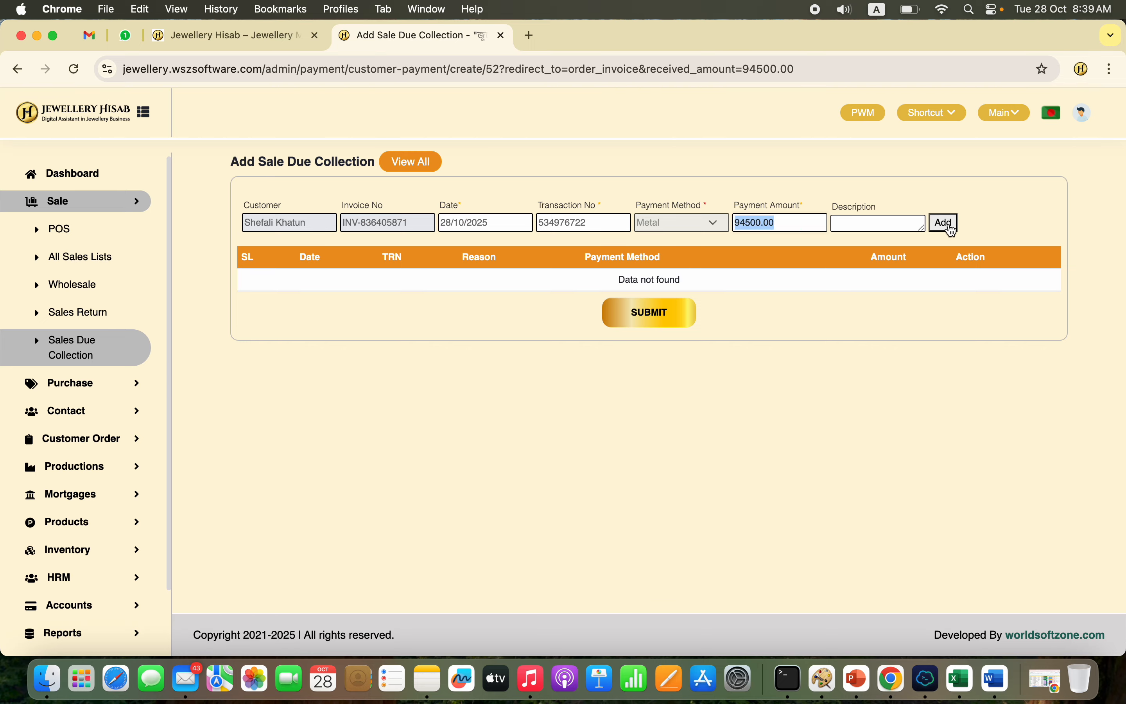
{"action": "left_click", "coordinate": [946, 224]}
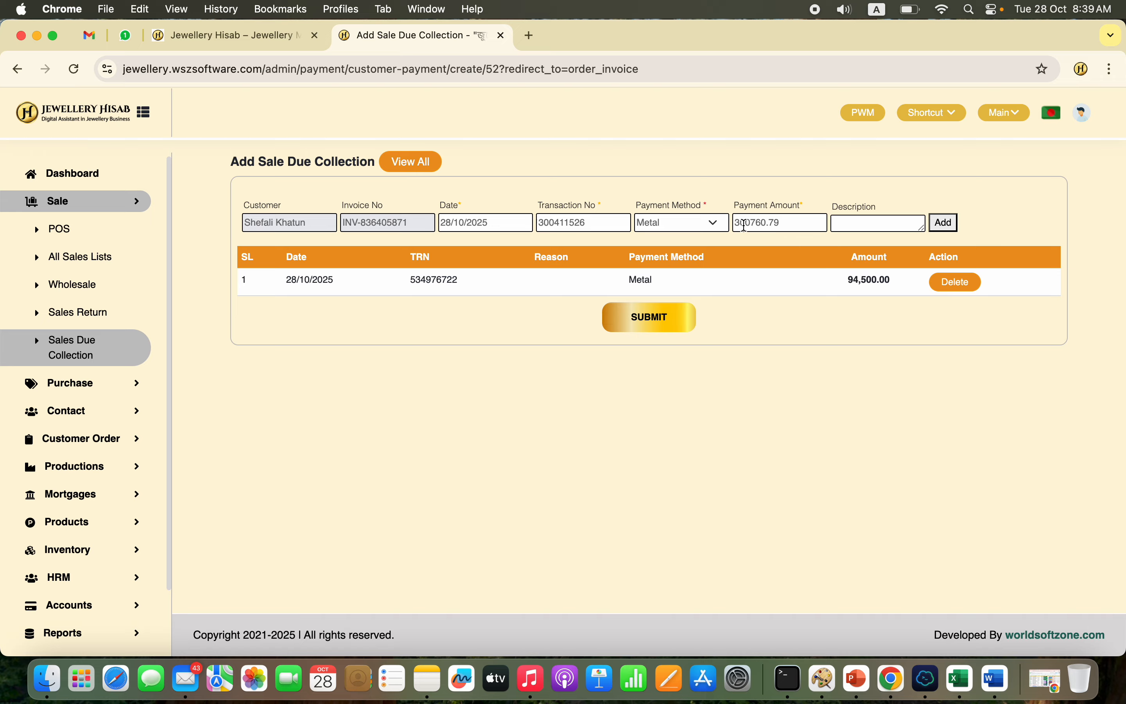
Step: Add a Cash payment of 200000 through the Cash account to the sale due collection
{"action": "double_click", "coordinate": [745, 223]}
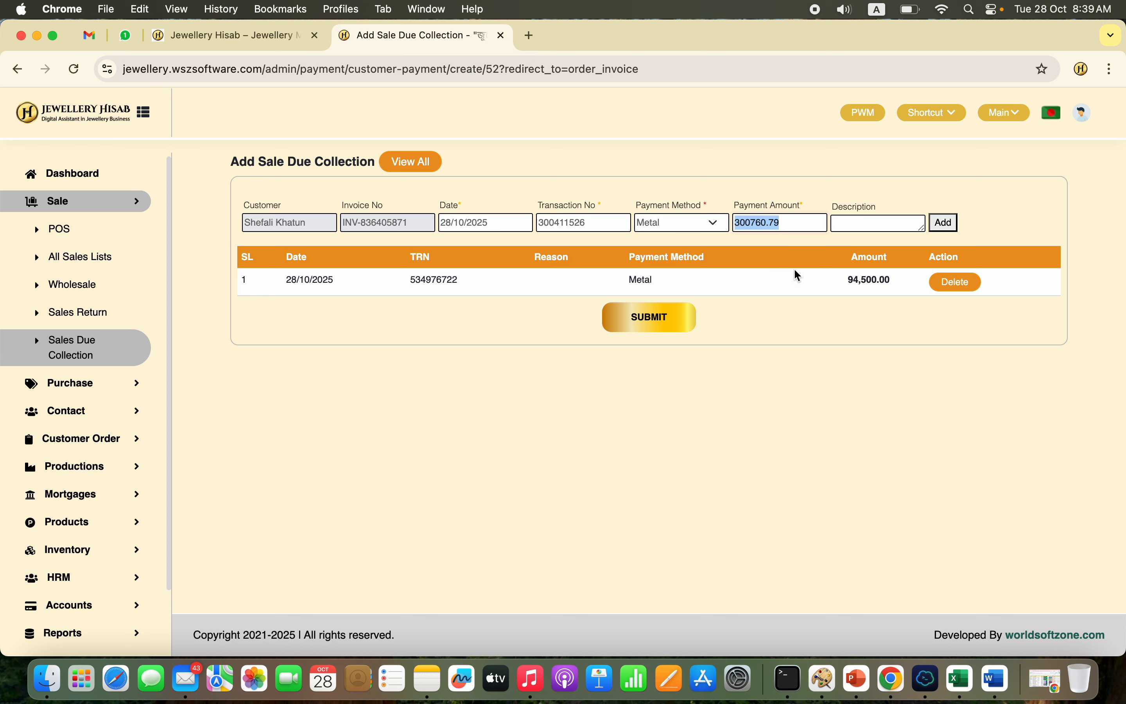
{"action": "left_click", "coordinate": [677, 230]}
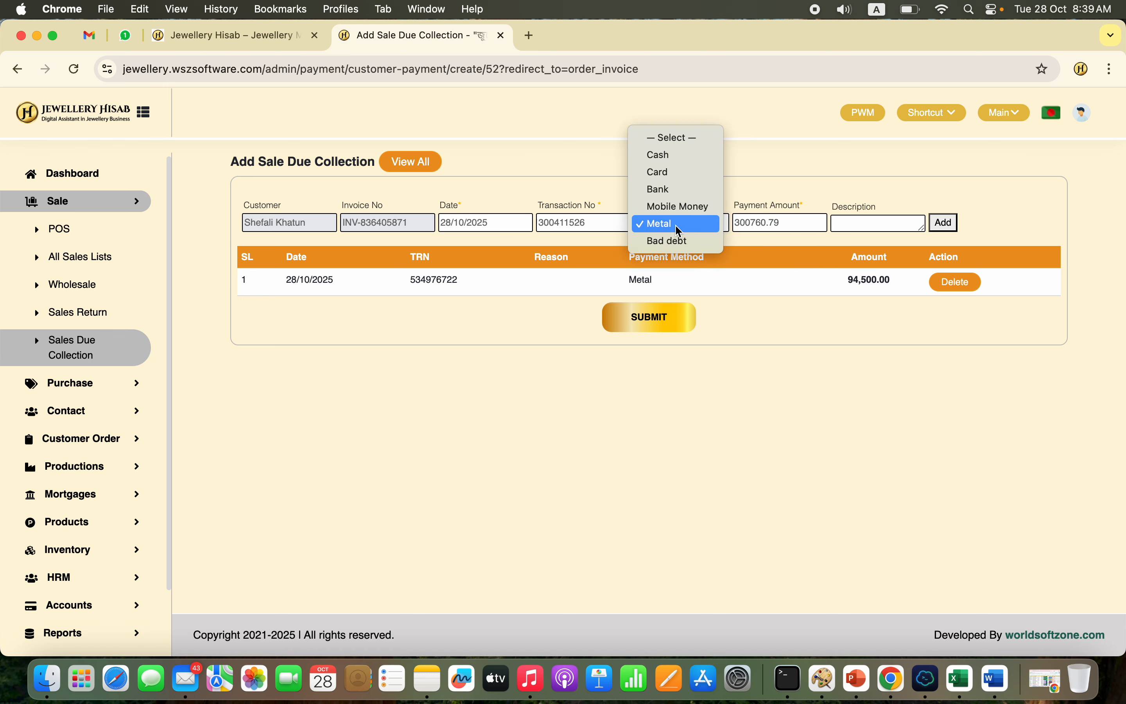
{"action": "left_click", "coordinate": [710, 156]}
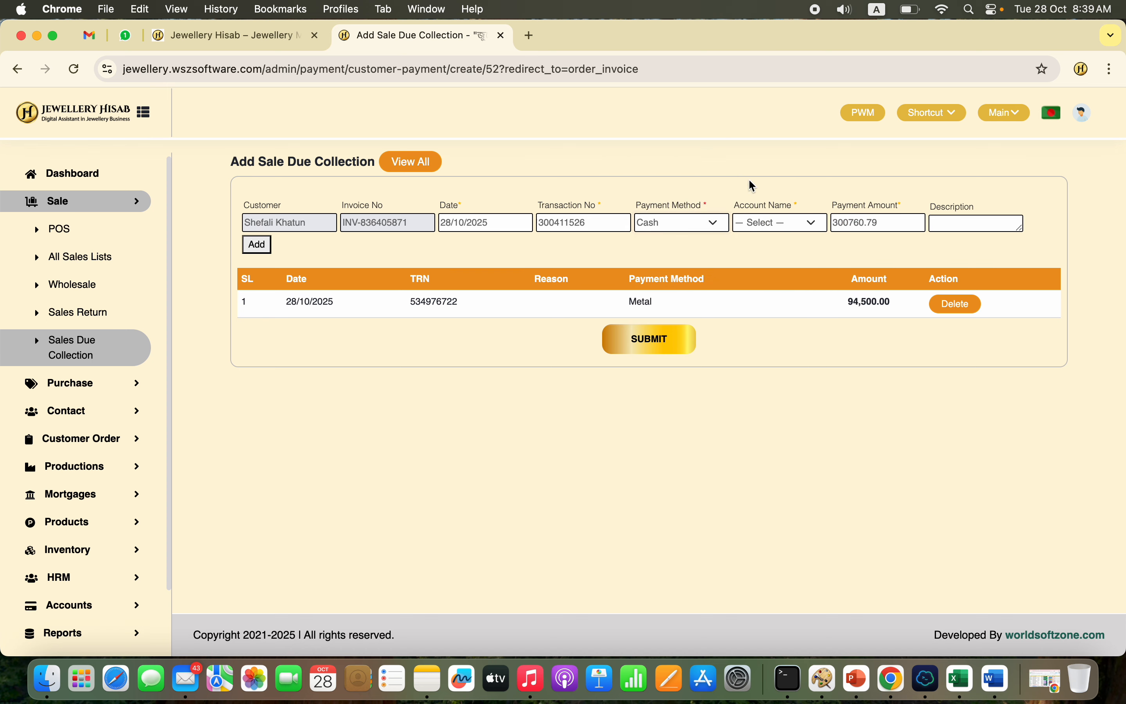
{"action": "double_click", "coordinate": [848, 221]}
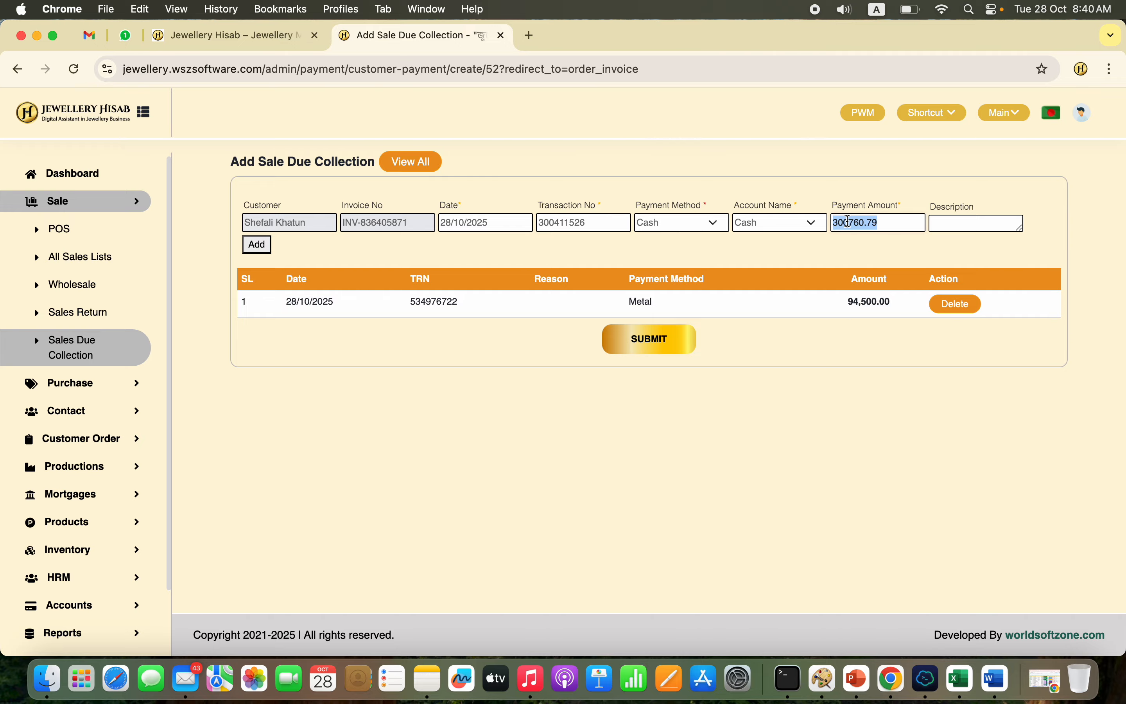
{"action": "type", "text": "200000"}
{"action": "left_click", "coordinate": [257, 244]}
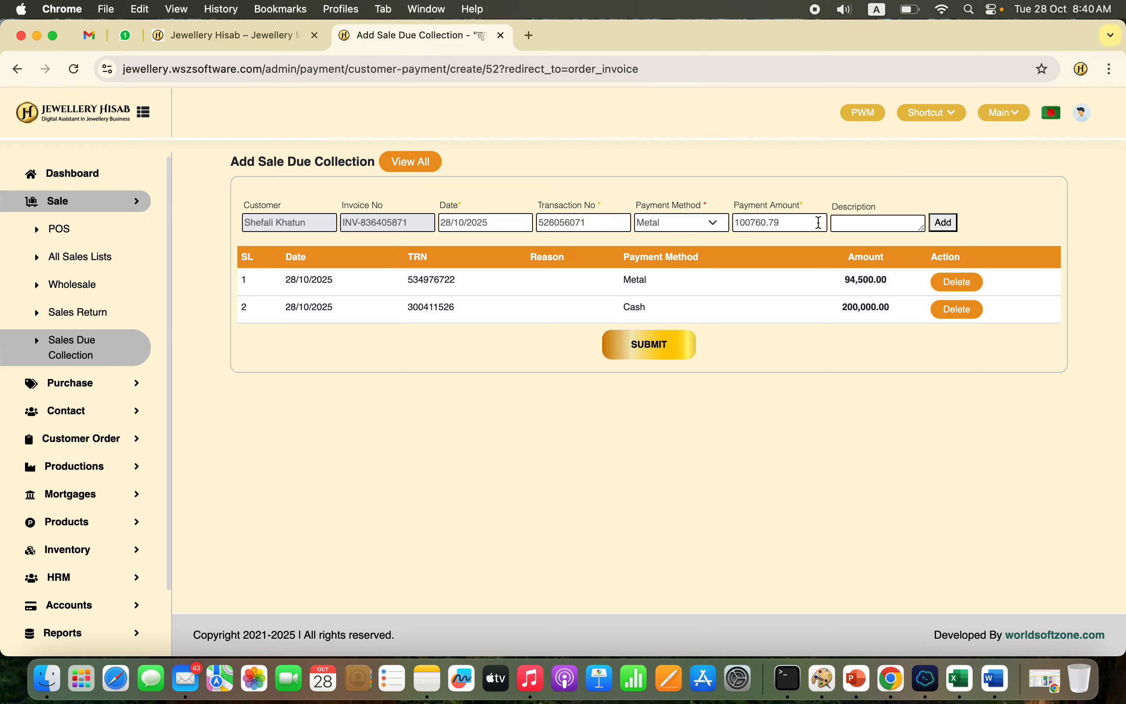
Step: Add a Mobile Money payment of 30000 through the bKash account and submit the due collection
{"action": "left_click", "coordinate": [685, 226]}
{"action": "left_click", "coordinate": [689, 207]}
{"action": "left_click", "coordinate": [784, 228]}
{"action": "left_click", "coordinate": [775, 241]}
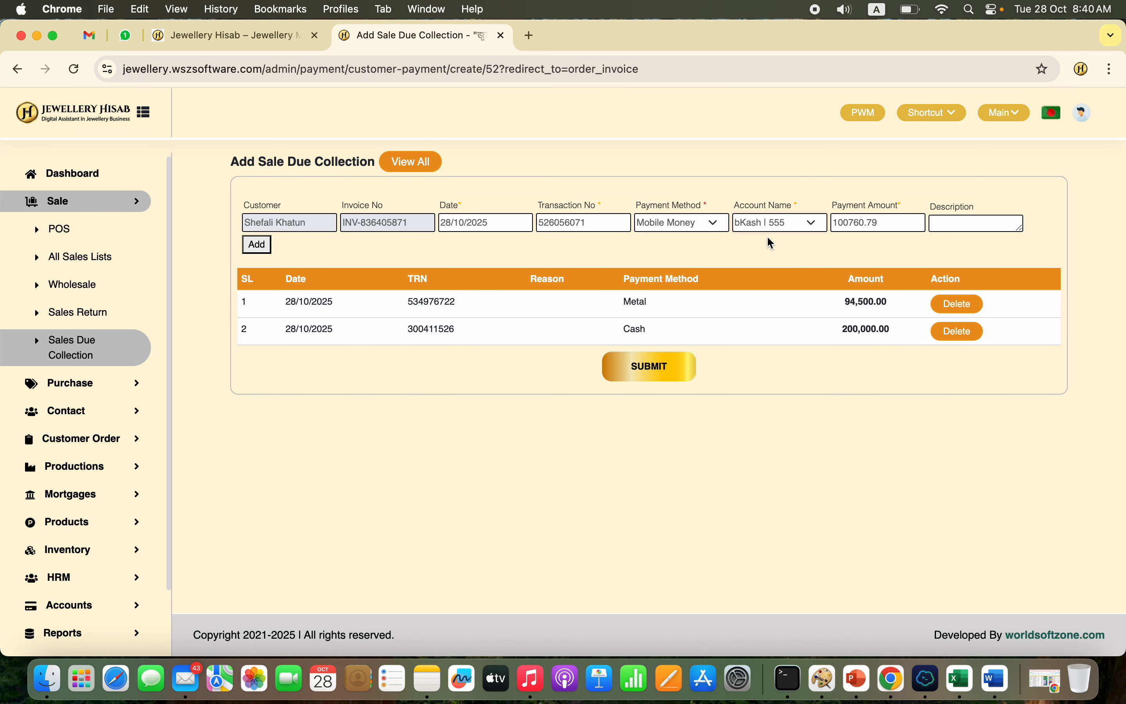
{"action": "double_click", "coordinate": [872, 224]}
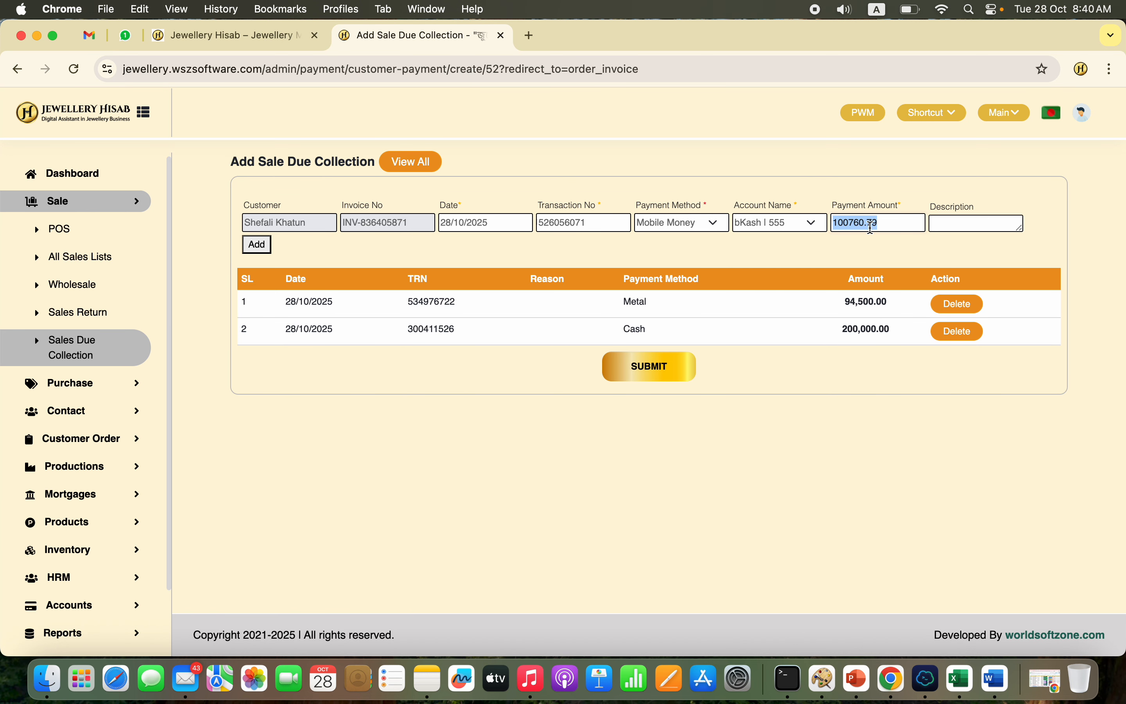
{"action": "type", "text": "30000"}
{"action": "left_click", "coordinate": [260, 246]}
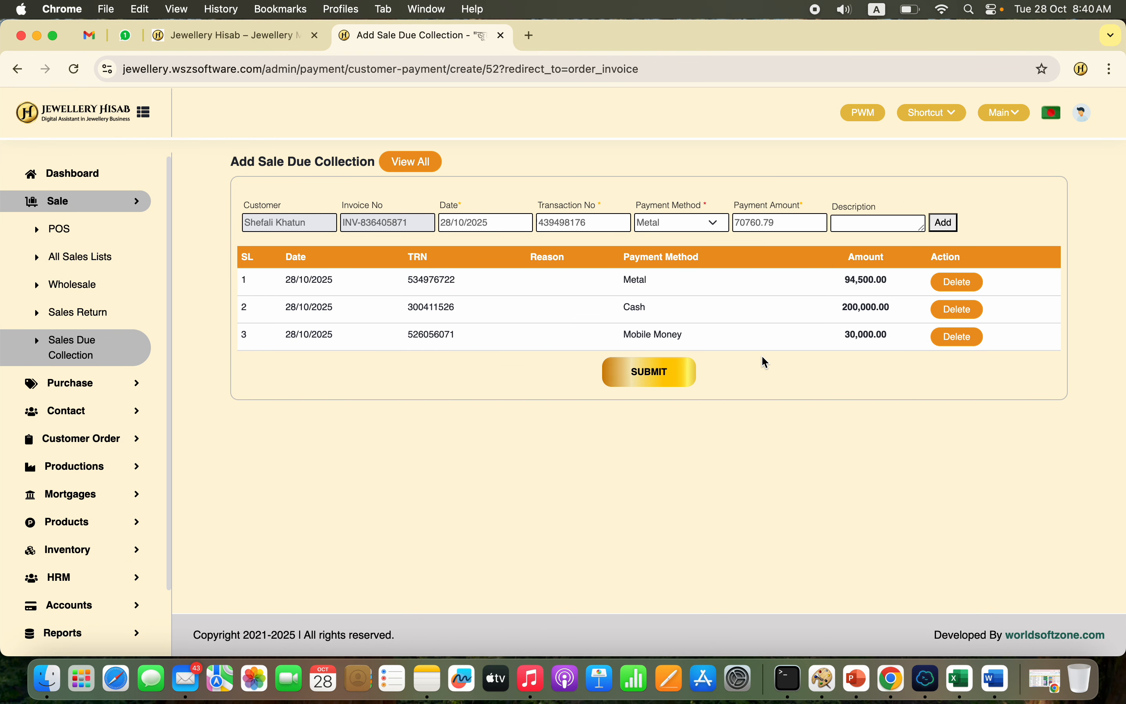
{"action": "left_click", "coordinate": [684, 377]}
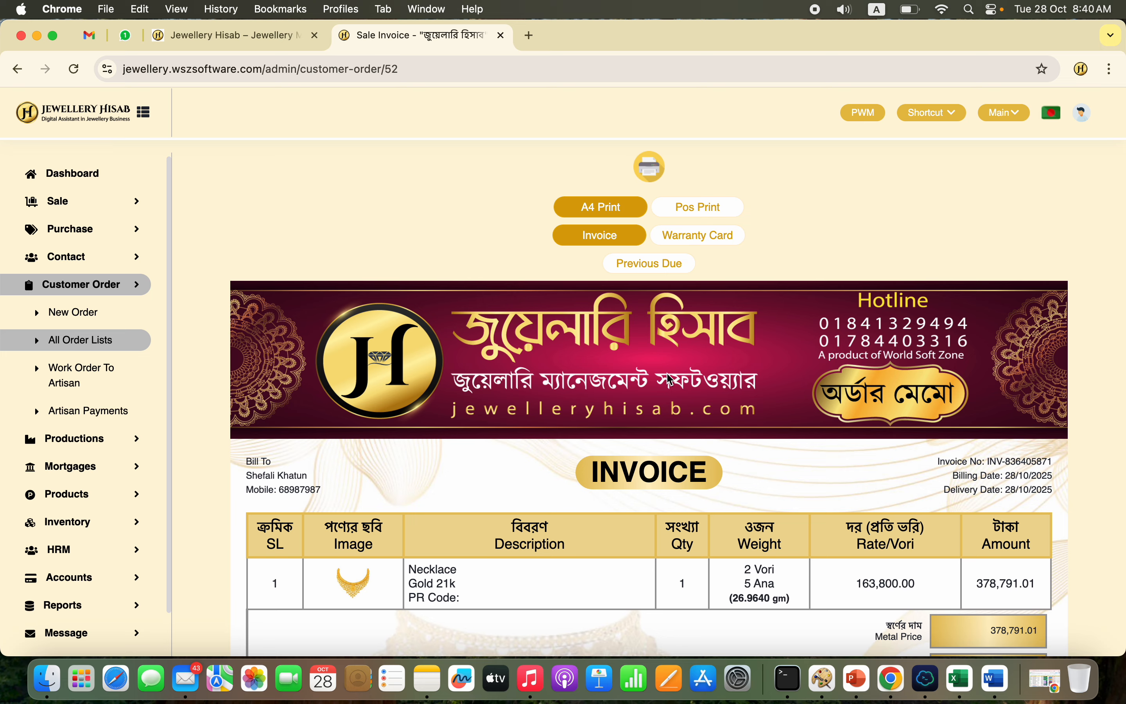
Step: Examine the customer order invoice, including its header, item line, payment breakdown, balance and order terms
{"action": "scroll", "coordinate": [581, 511], "scroll_direction": "down", "scroll_amount": 7}
{"action": "scroll", "coordinate": [582, 514], "scroll_direction": "up", "scroll_amount": 3}
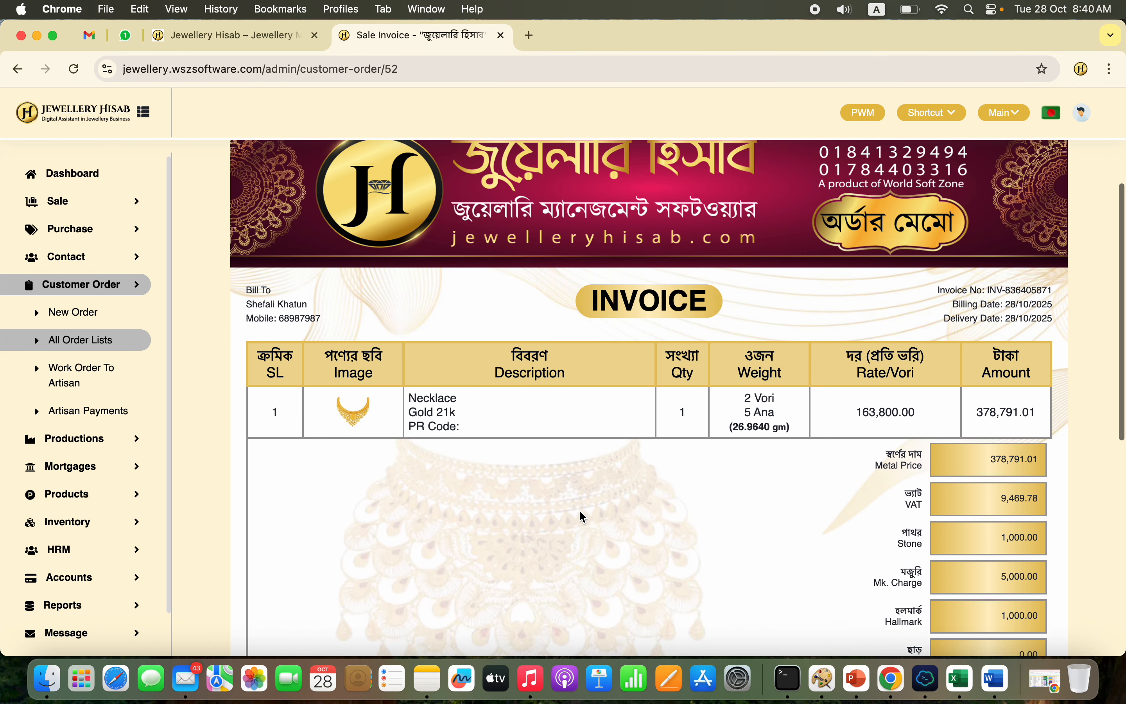
{"action": "scroll", "coordinate": [582, 514], "scroll_direction": "up", "scroll_amount": 5}
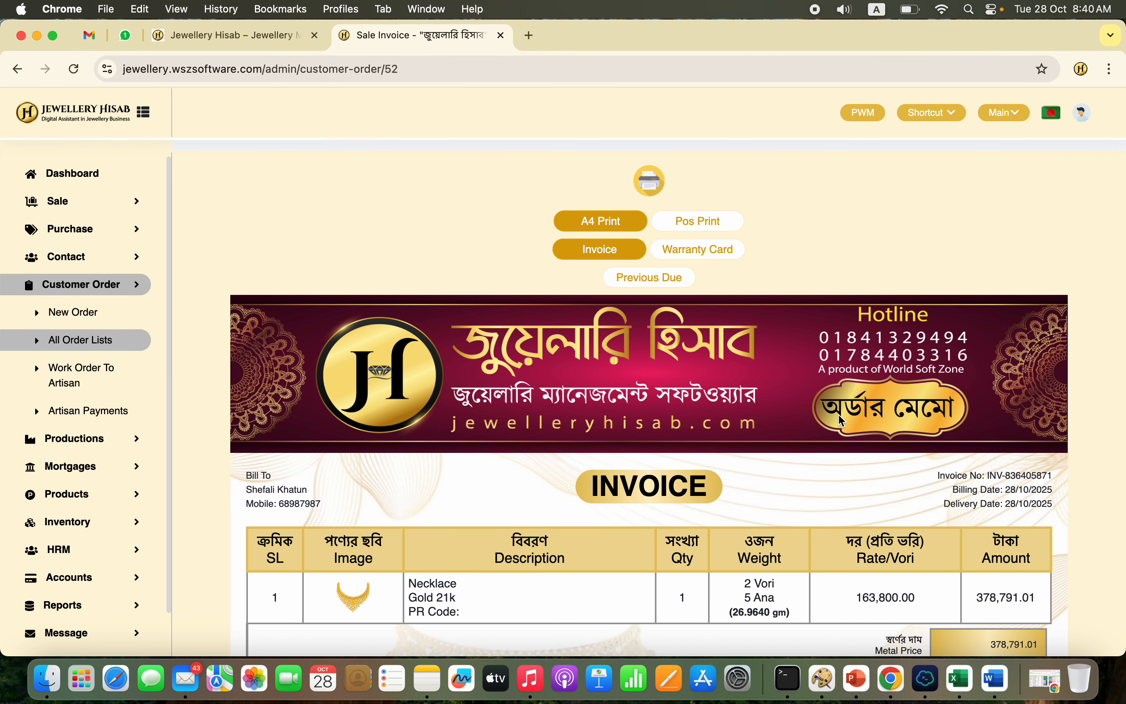
{"action": "scroll", "coordinate": [502, 371], "scroll_direction": "down", "scroll_amount": 3}
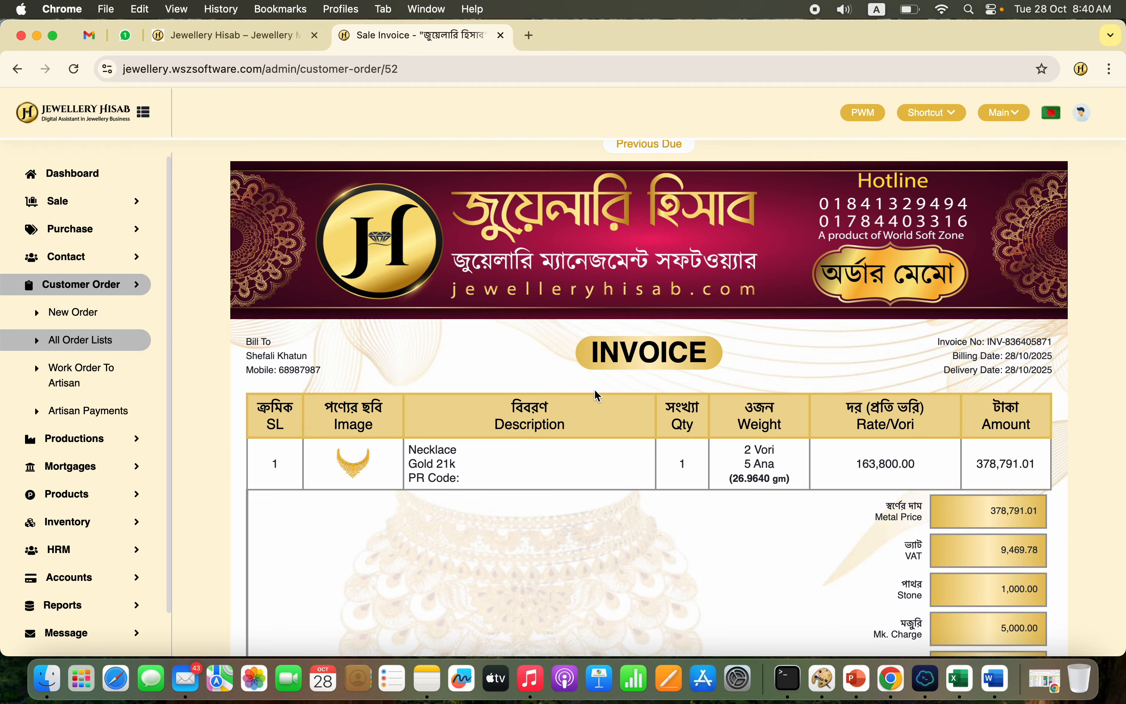
{"action": "scroll", "coordinate": [596, 383], "scroll_direction": "down", "scroll_amount": 8}
{"action": "scroll", "coordinate": [534, 629], "scroll_direction": "down", "scroll_amount": 4}
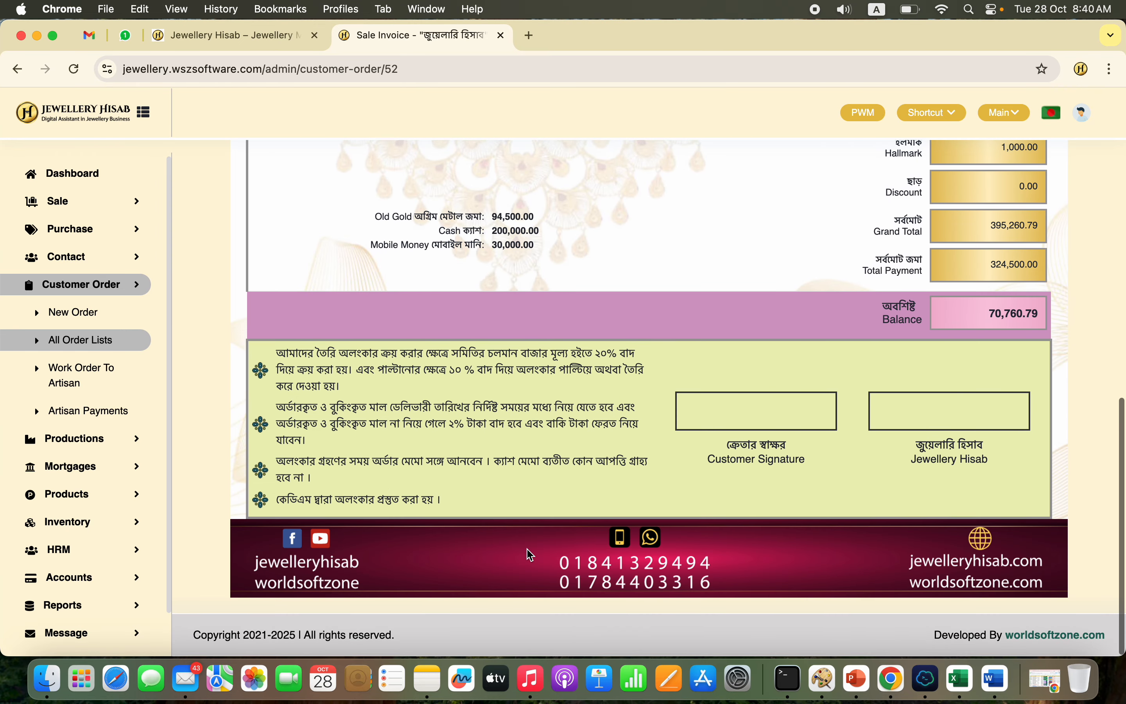
{"action": "scroll", "coordinate": [590, 406], "scroll_direction": "up", "scroll_amount": 5}
{"action": "scroll", "coordinate": [613, 349], "scroll_direction": "up", "scroll_amount": 2}
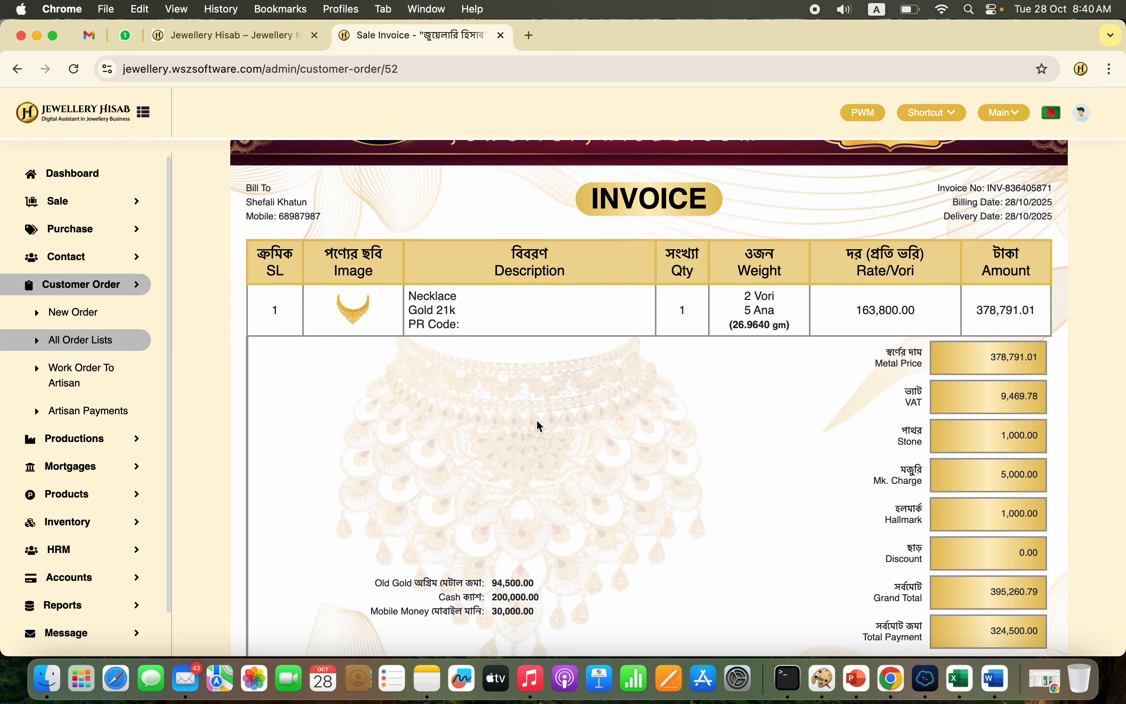
{"action": "scroll", "coordinate": [536, 428], "scroll_direction": "down", "scroll_amount": 7}
{"action": "triple_click", "coordinate": [464, 462]}
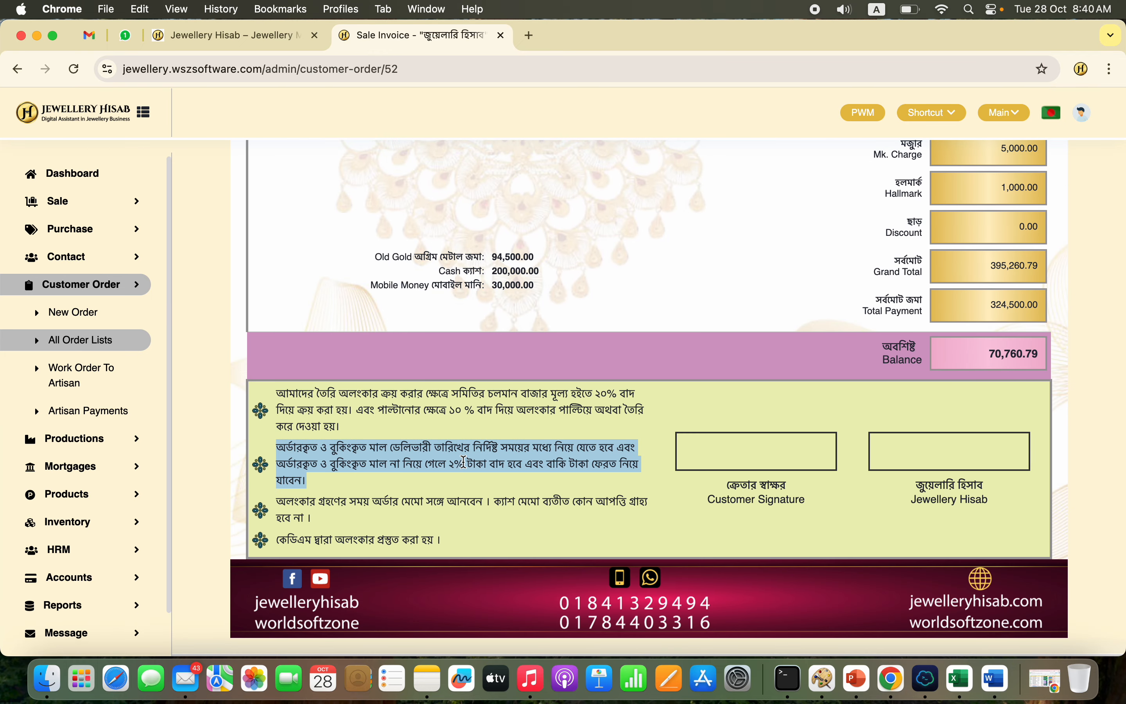
{"action": "double_click", "coordinate": [530, 412]}
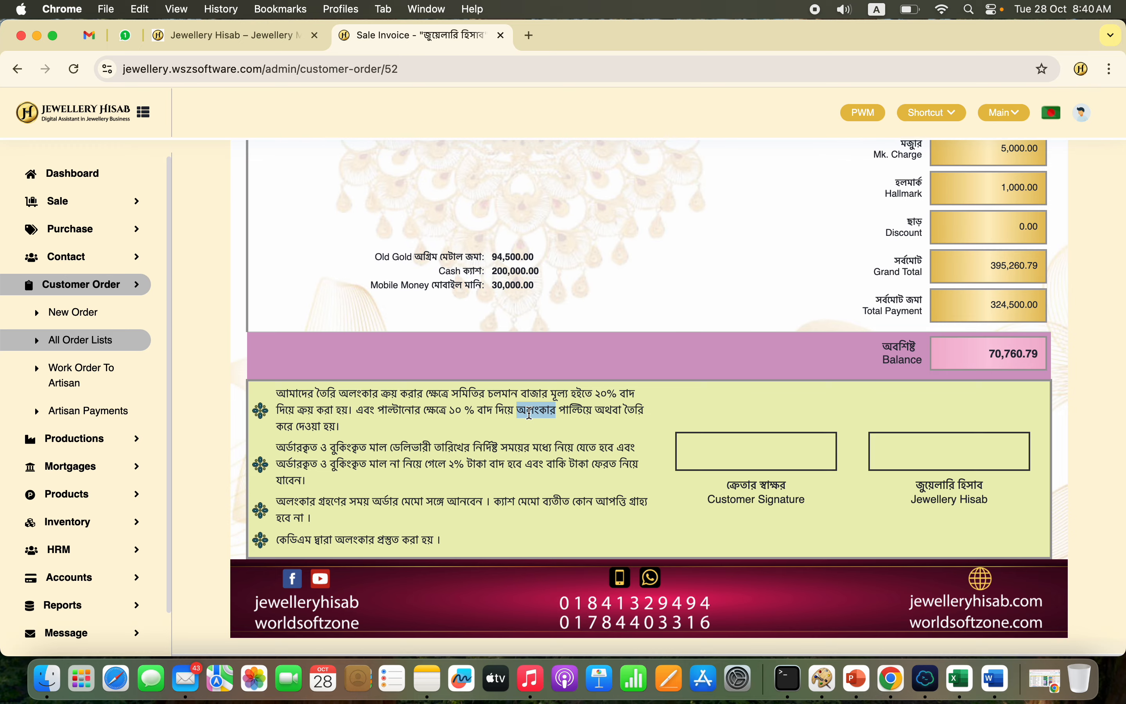
{"action": "left_click", "coordinate": [468, 475]}
{"action": "triple_click", "coordinate": [530, 459]}
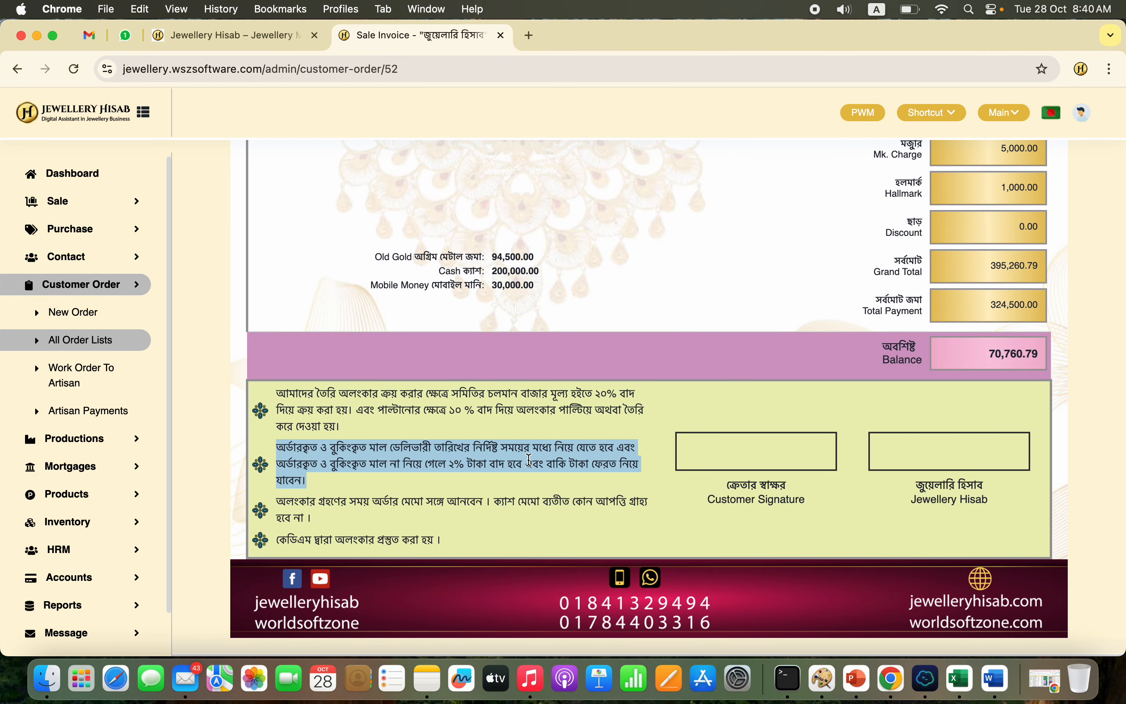
{"action": "scroll", "coordinate": [530, 459], "scroll_direction": "up", "scroll_amount": 15}
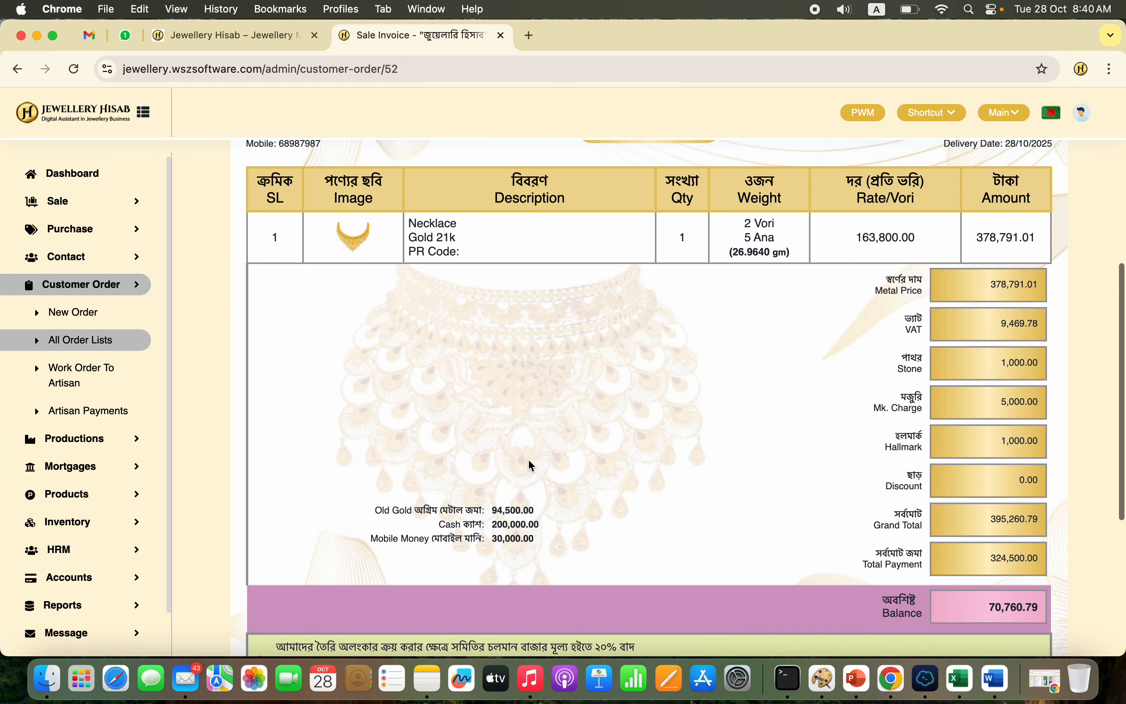
{"action": "scroll", "coordinate": [334, 443], "scroll_direction": "down", "scroll_amount": 5}
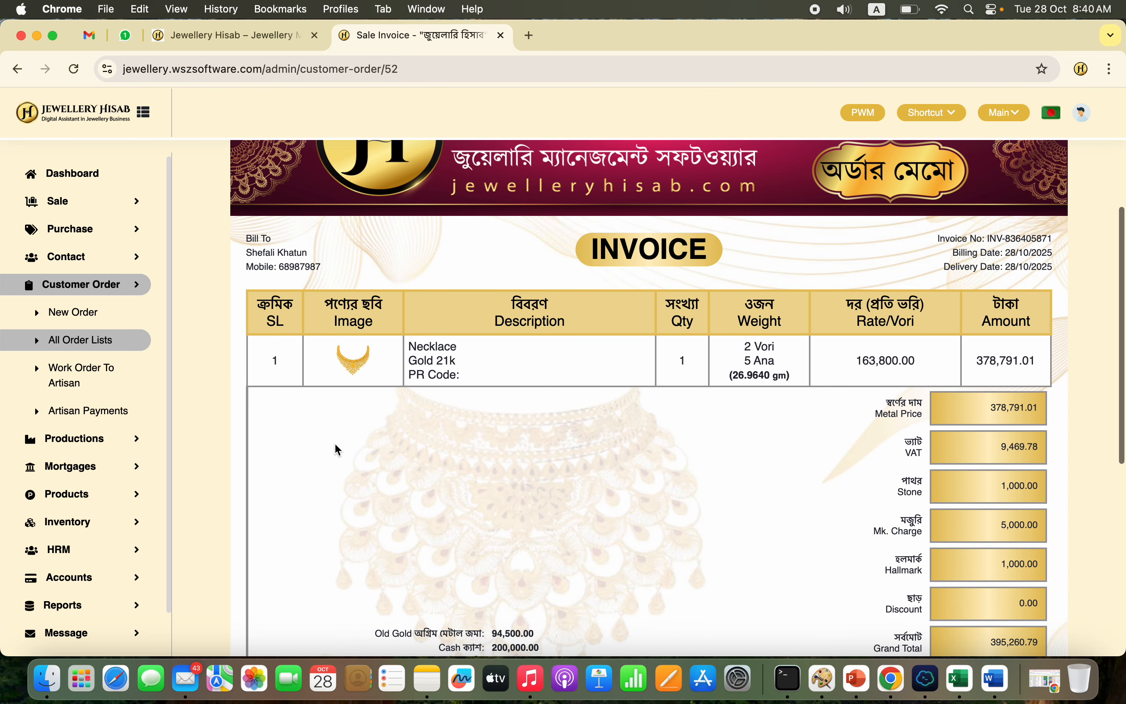
Step: Start an artisan work order from the newest customer order and assign it to the artisan listed directly after Unknown
{"action": "left_click", "coordinate": [121, 350]}
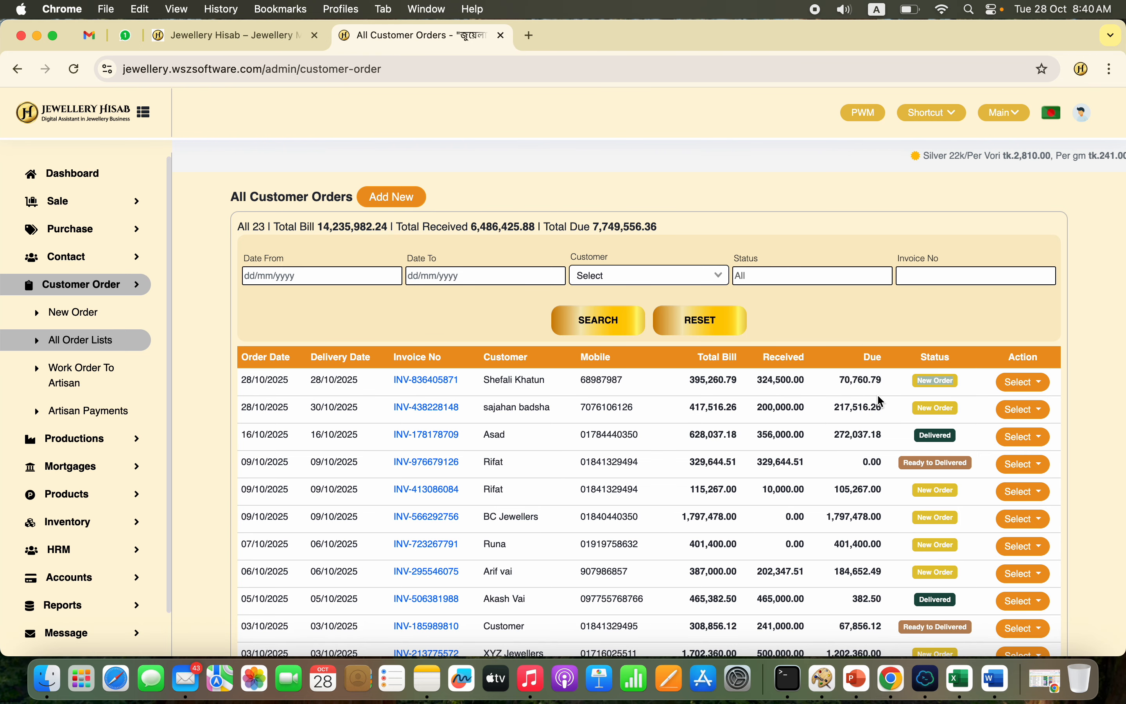
{"action": "left_click", "coordinate": [1022, 387]}
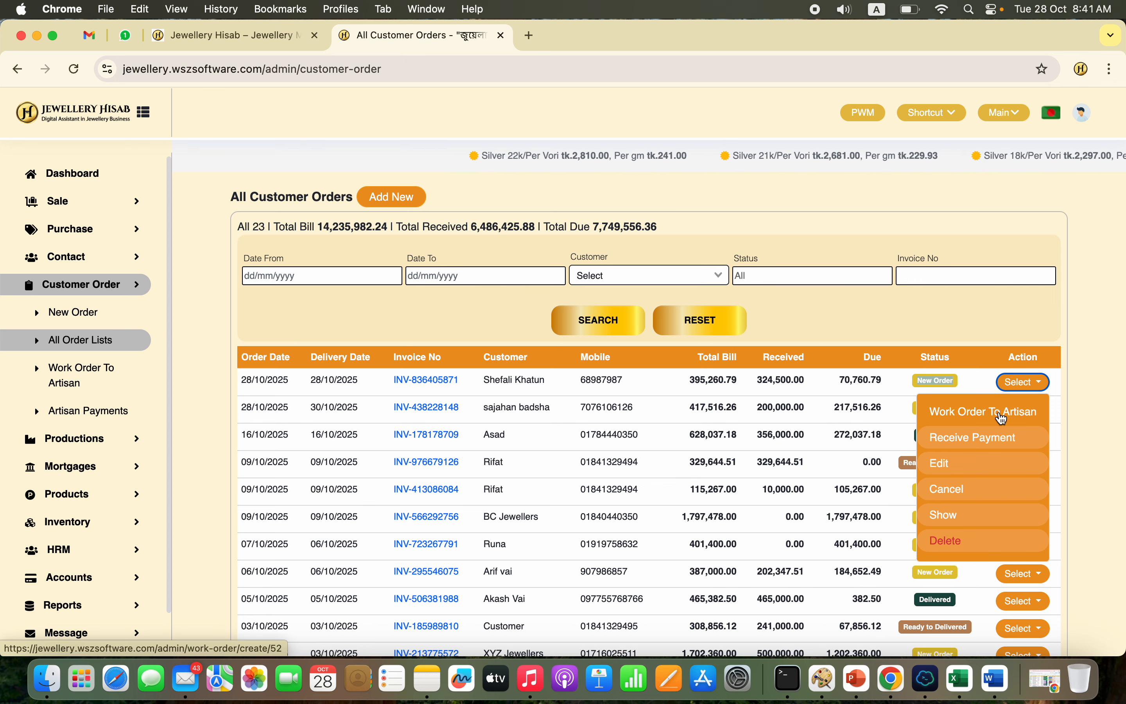
{"action": "left_click", "coordinate": [984, 422]}
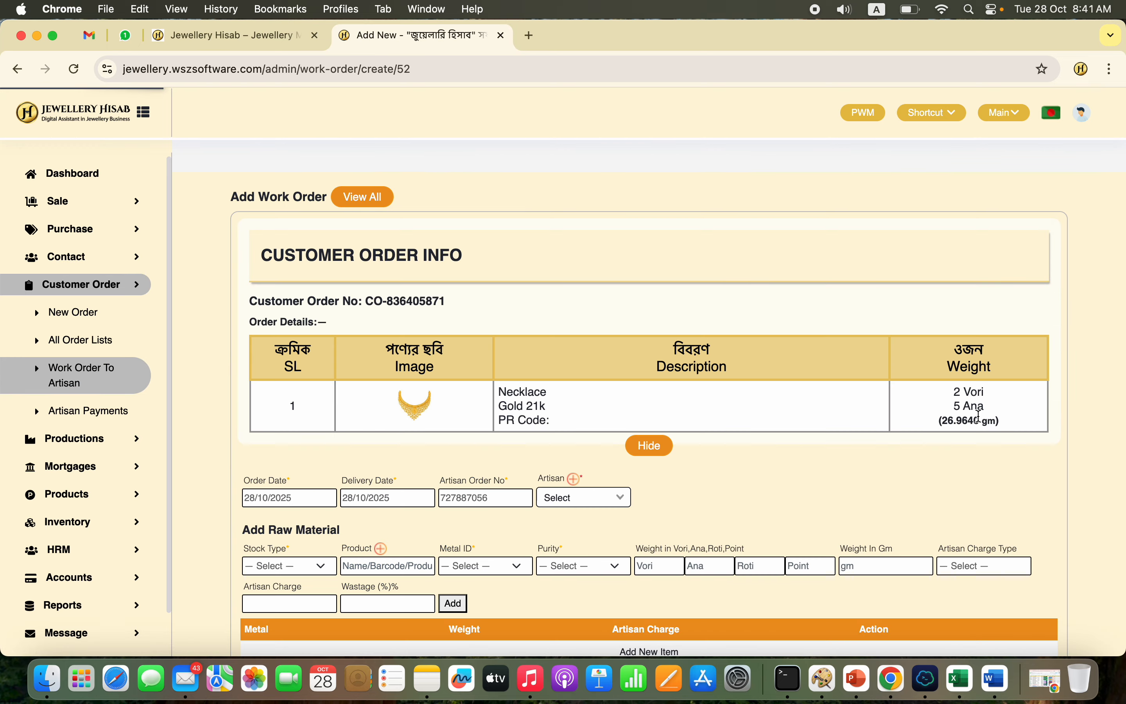
{"action": "scroll", "coordinate": [774, 468], "scroll_direction": "down", "scroll_amount": 6}
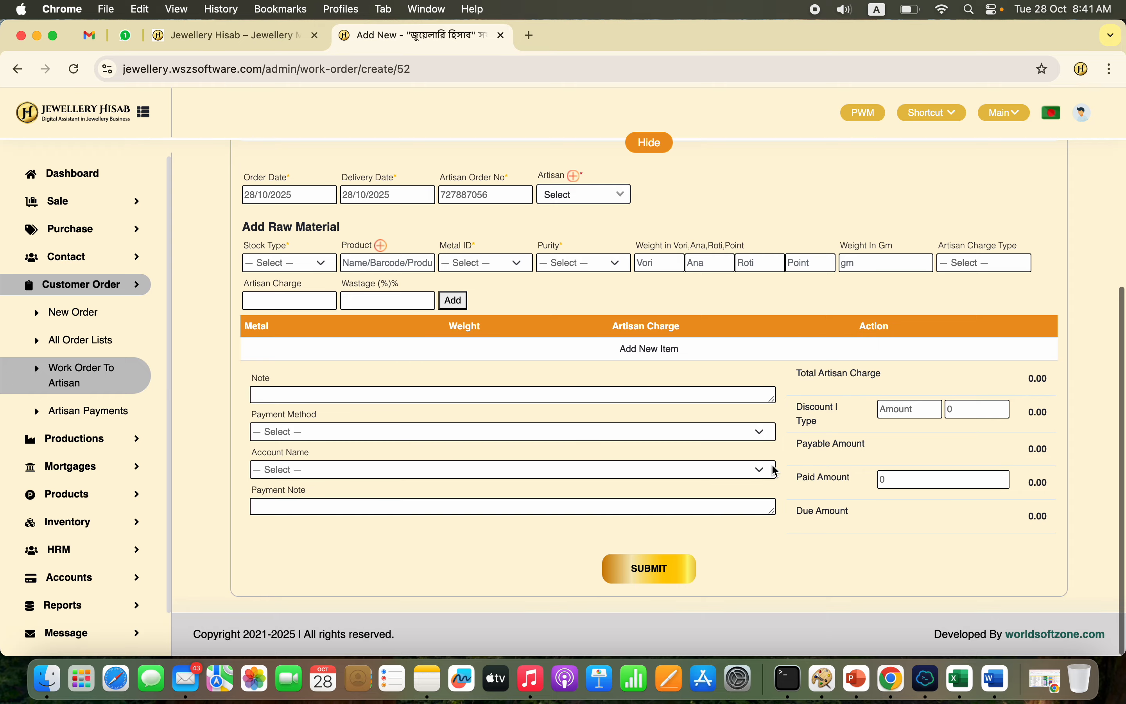
{"action": "left_click", "coordinate": [611, 200]}
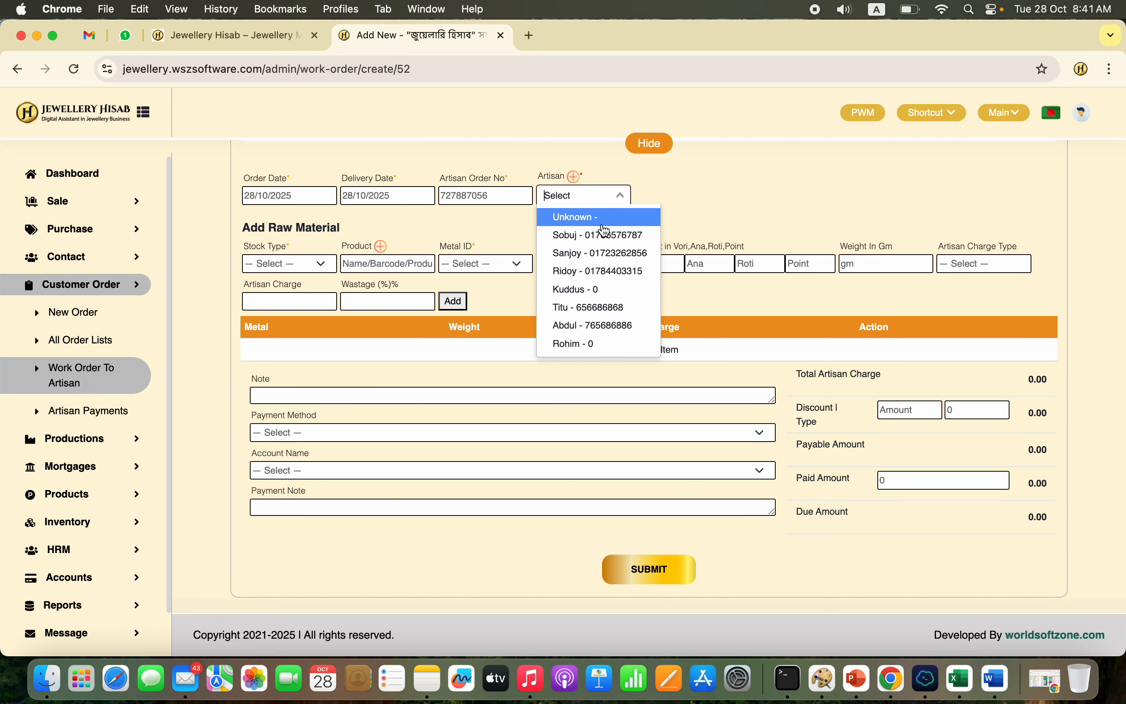
{"action": "left_click", "coordinate": [606, 237]}
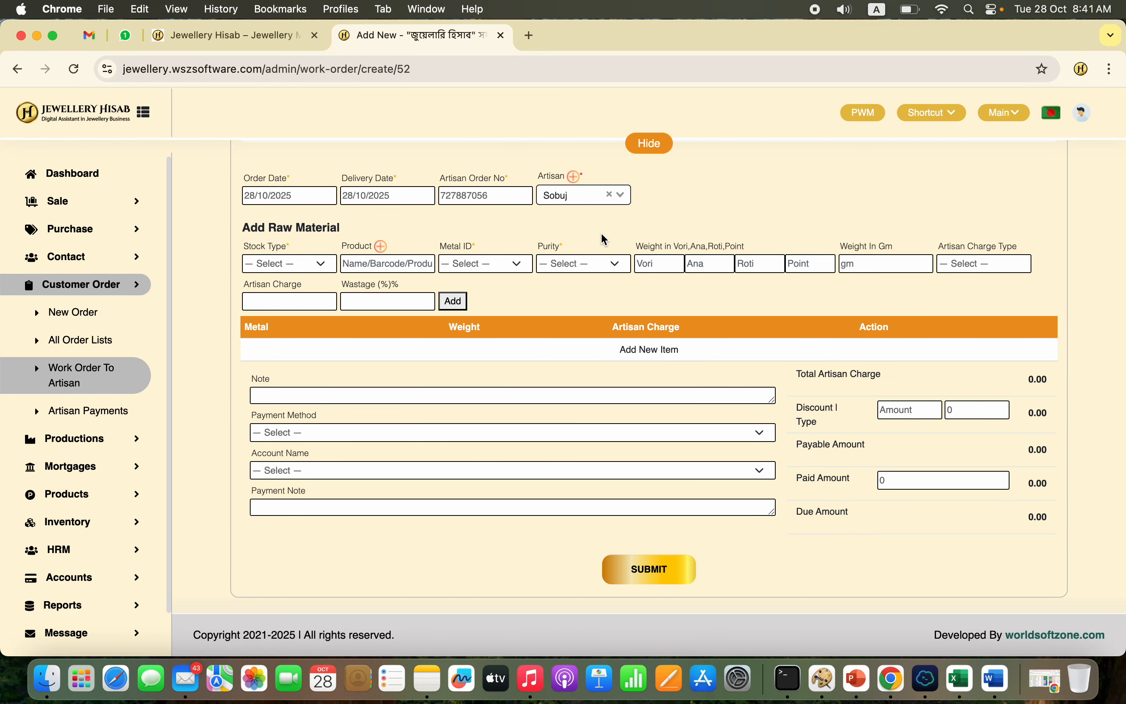
Step: Choose the Gini Gold stock type and pick the Bar (Gold) product with code Bar Gold 001 as the raw material
{"action": "left_click", "coordinate": [304, 269]}
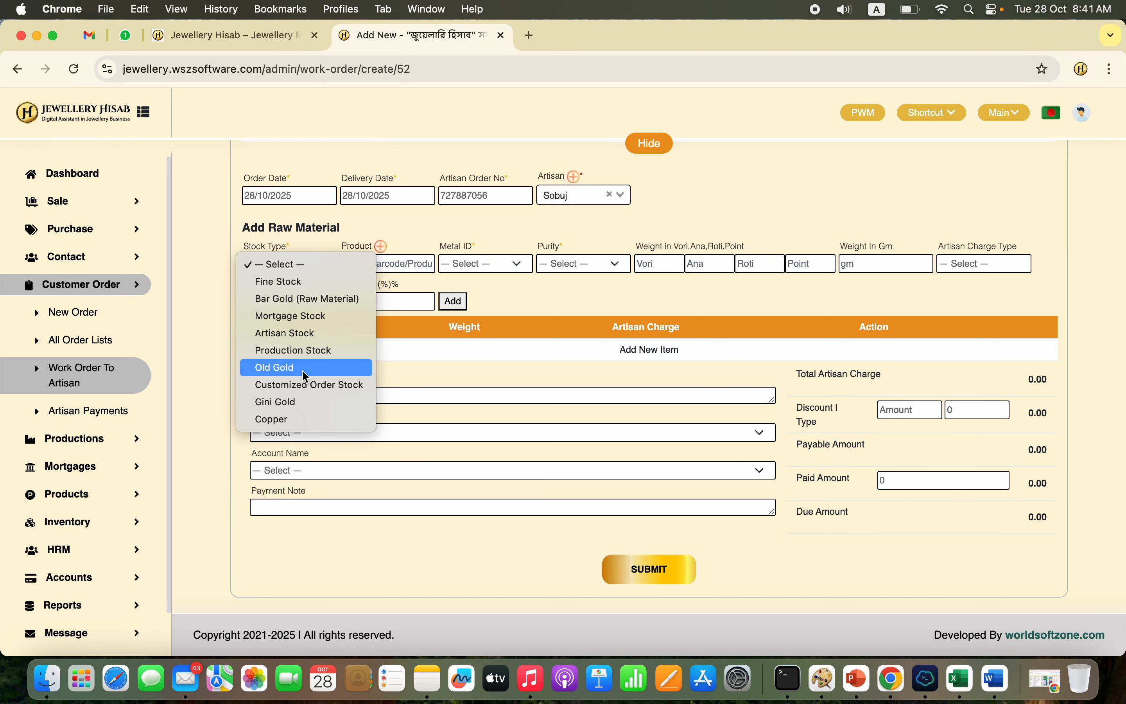
{"action": "left_click", "coordinate": [309, 402]}
{"action": "scroll", "coordinate": [567, 213], "scroll_direction": "up", "scroll_amount": 5}
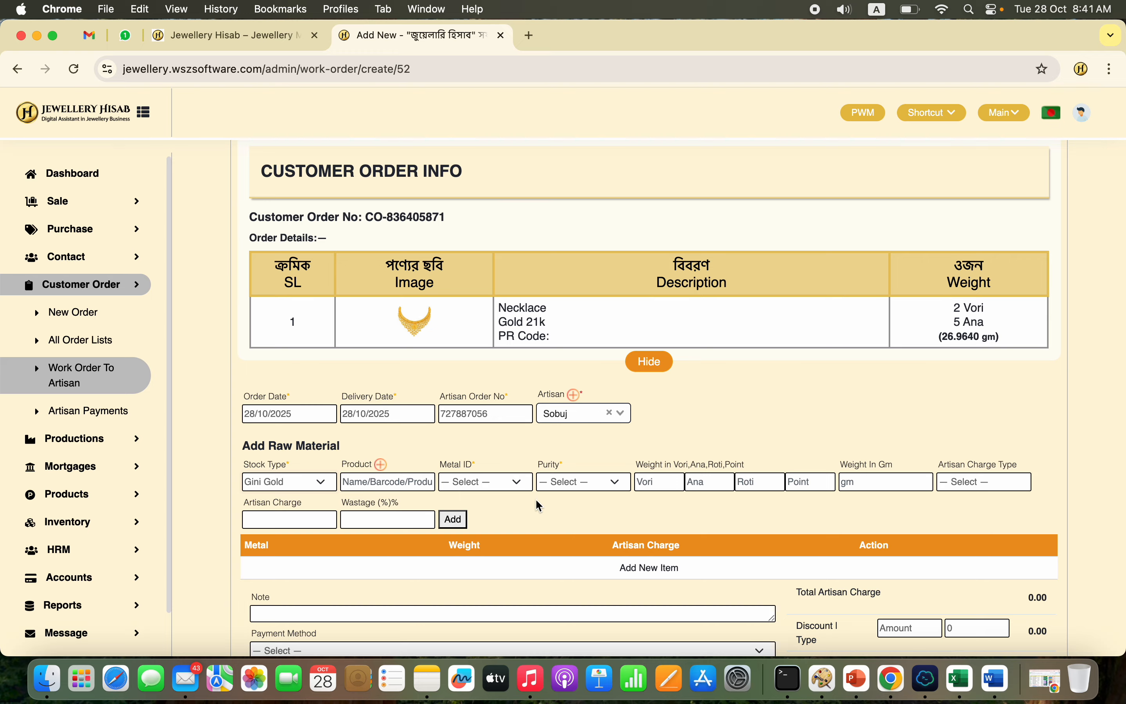
{"action": "type", "text": "gg"}
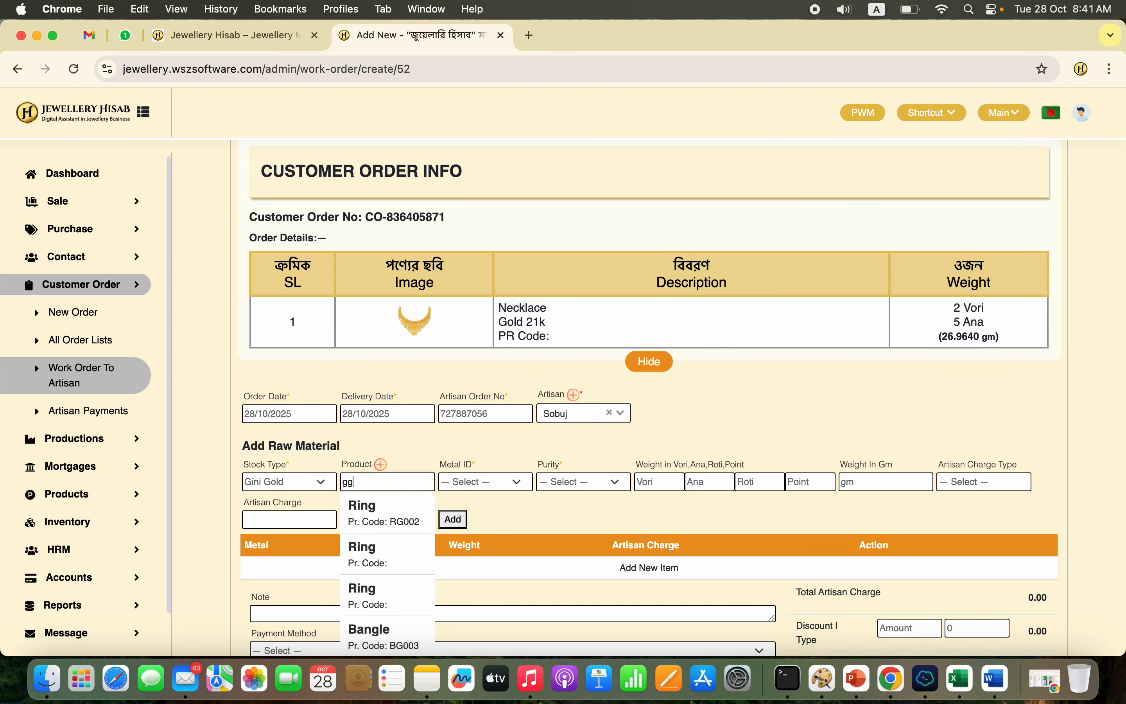
{"action": "scroll", "coordinate": [382, 594], "scroll_direction": "down", "scroll_amount": 1}
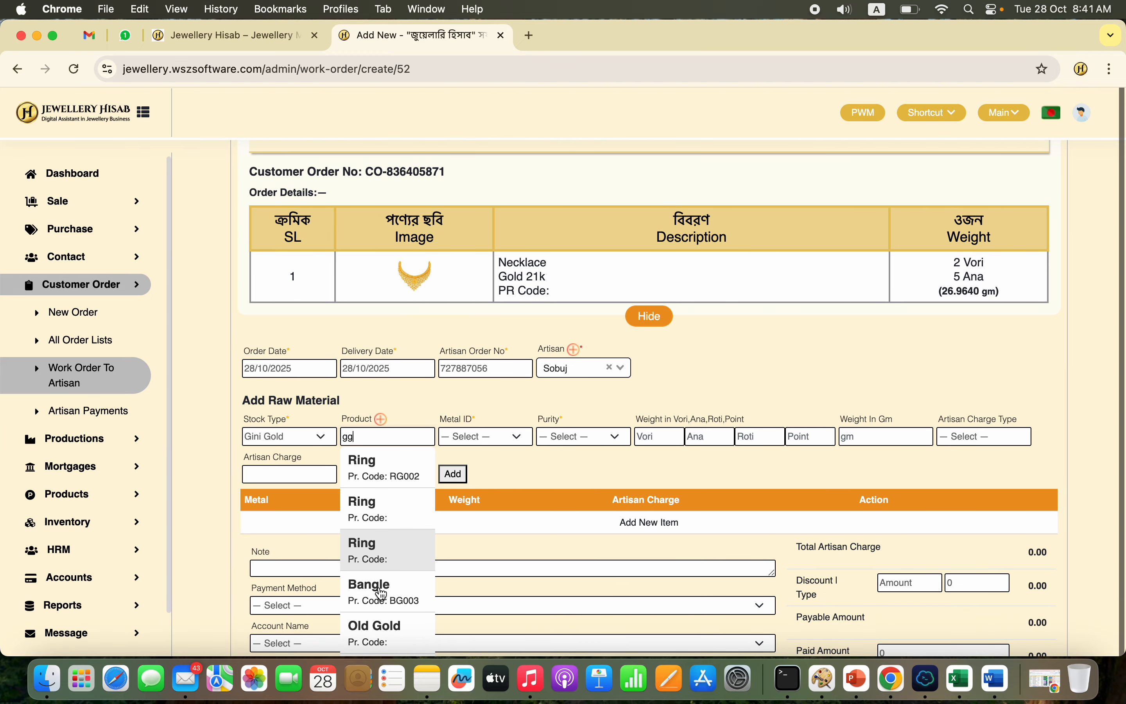
{"action": "scroll", "coordinate": [380, 624], "scroll_direction": "down", "scroll_amount": 5}
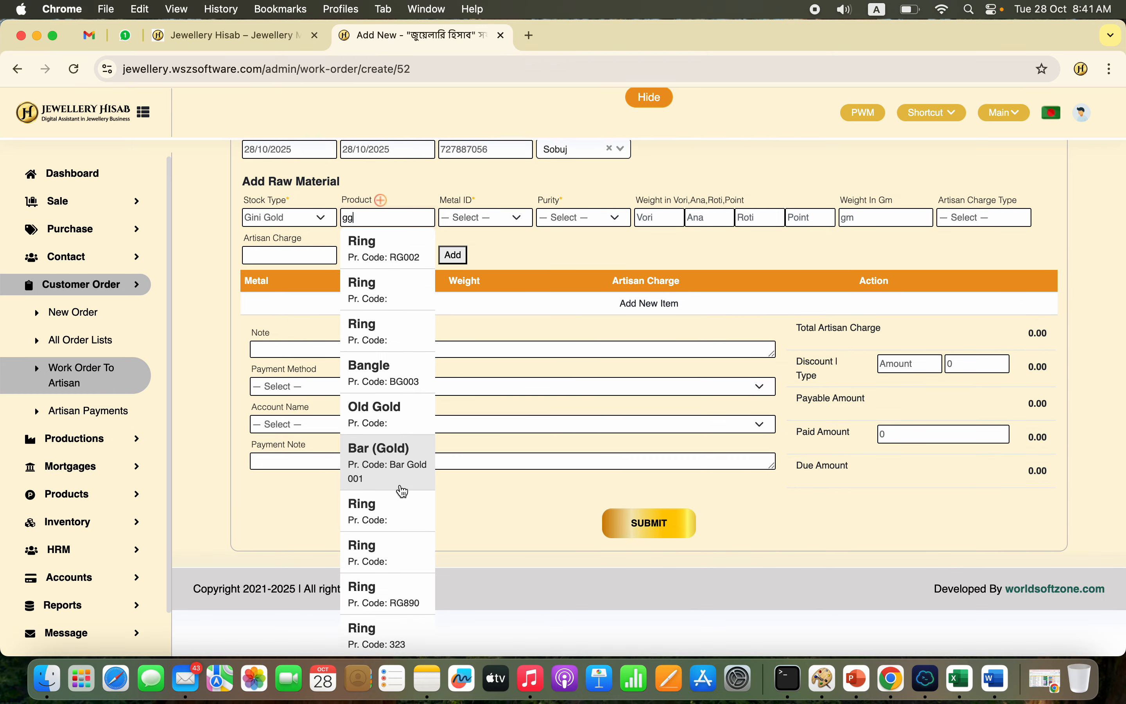
{"action": "key", "text": "BackSpace"}
{"action": "key", "text": "BackSpace"}
{"action": "type", "text": "bar"}
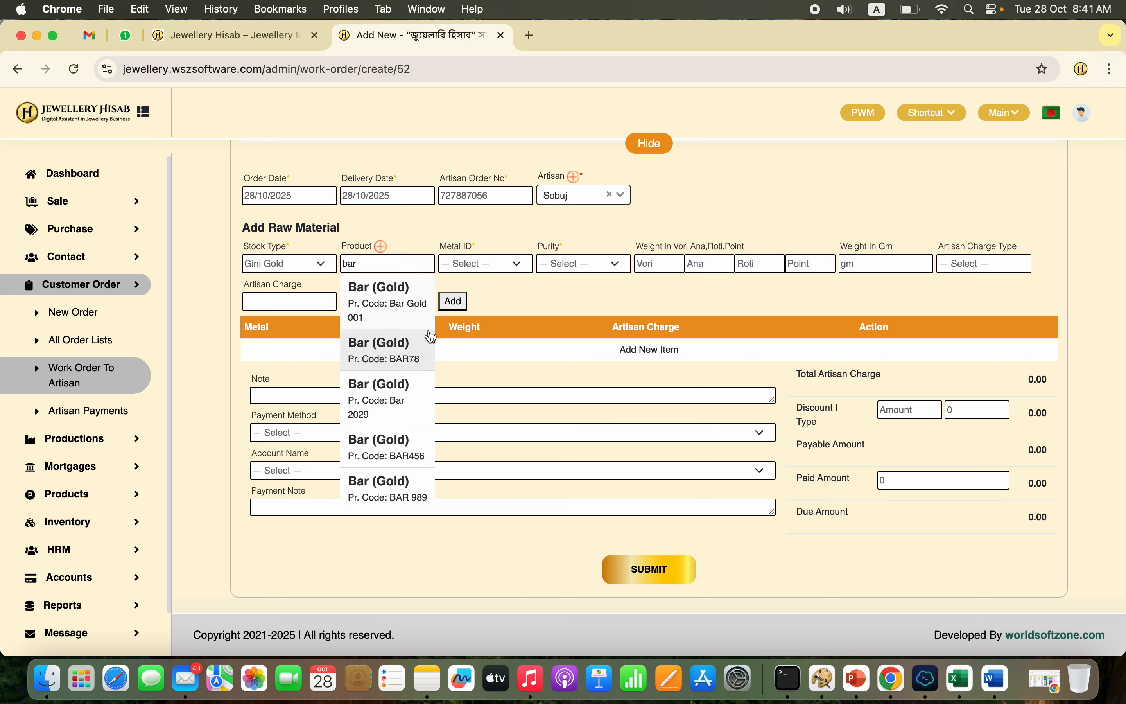
{"action": "left_click", "coordinate": [378, 298]}
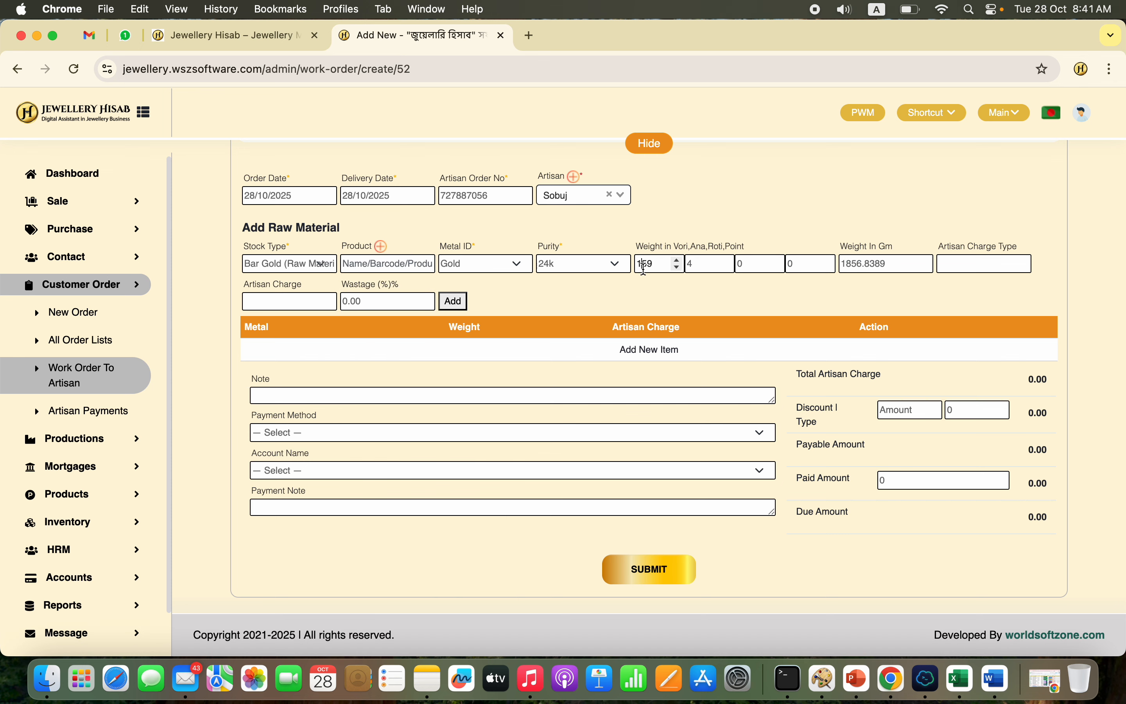
Step: Add the bar gold at 2 Vori 4 Ana with a Fixed artisan charge of 5000 and submit the work order
{"action": "type", "text": "2"}
{"action": "key", "text": "shift+Tab"}
{"action": "left_click", "coordinate": [994, 264]}
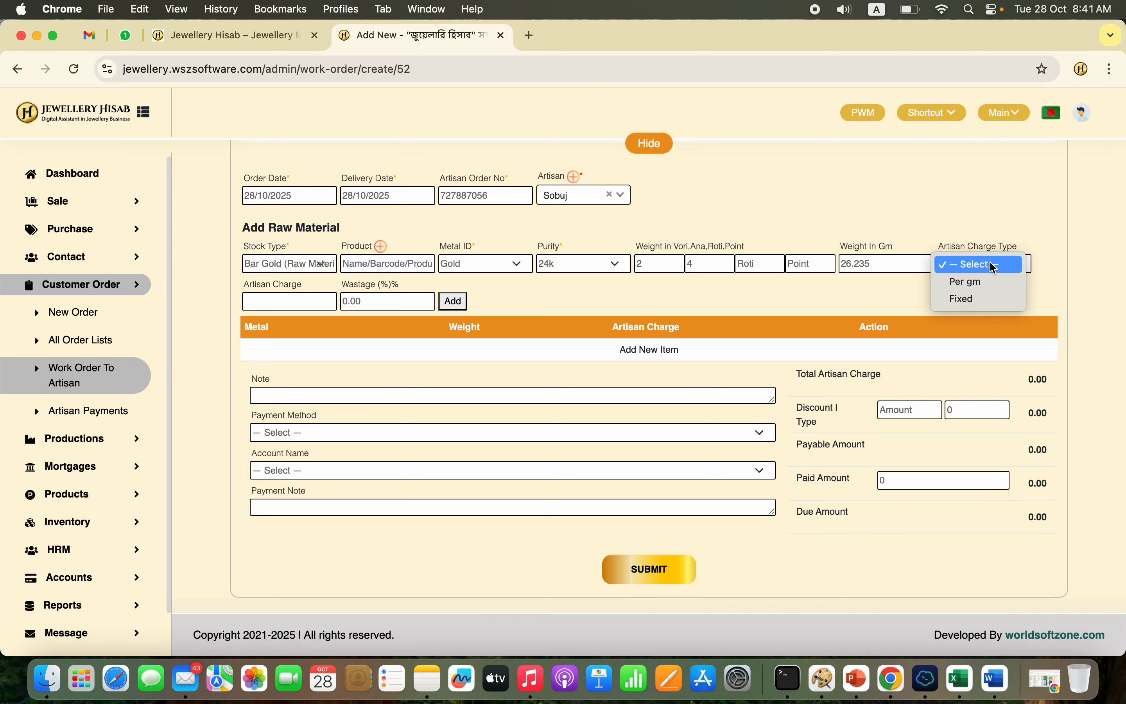
{"action": "left_click", "coordinate": [971, 295]}
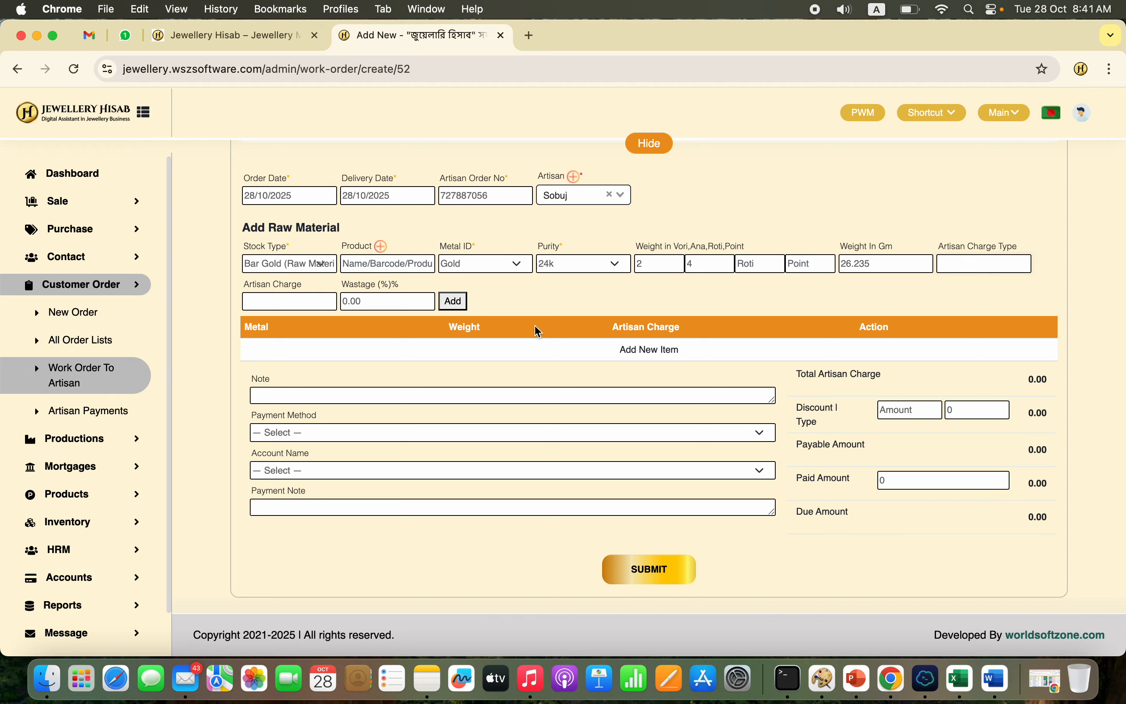
{"action": "left_click", "coordinate": [311, 296]}
{"action": "left_click", "coordinate": [448, 309]}
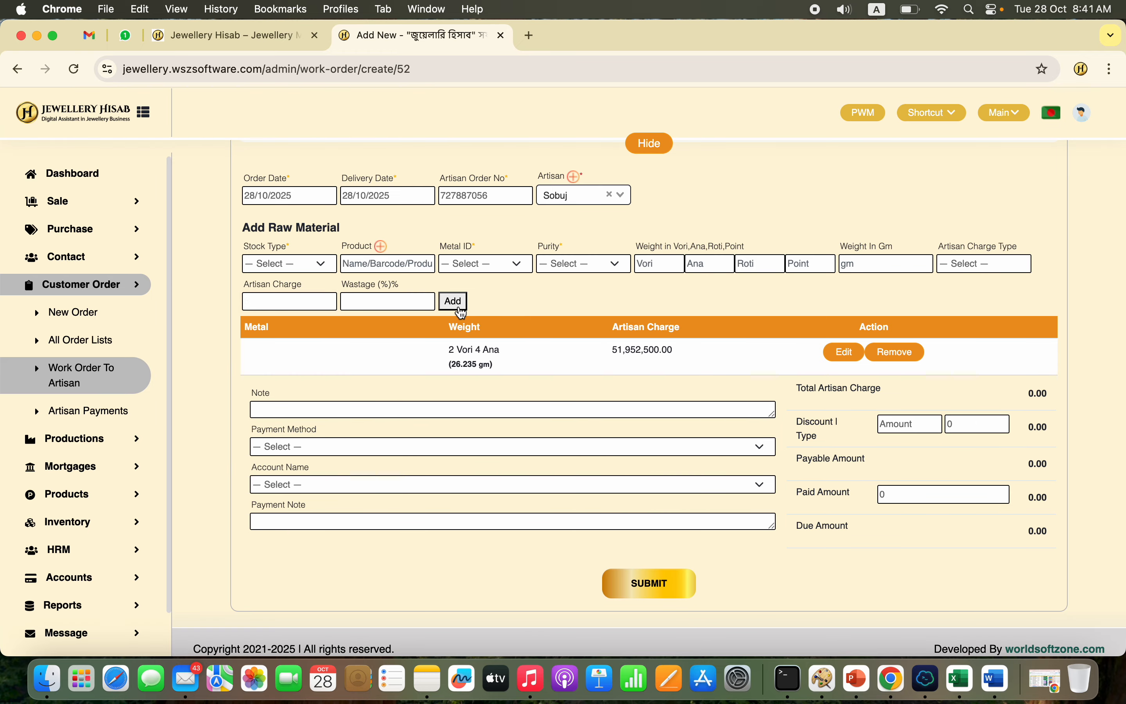
{"action": "left_click", "coordinate": [685, 589]}
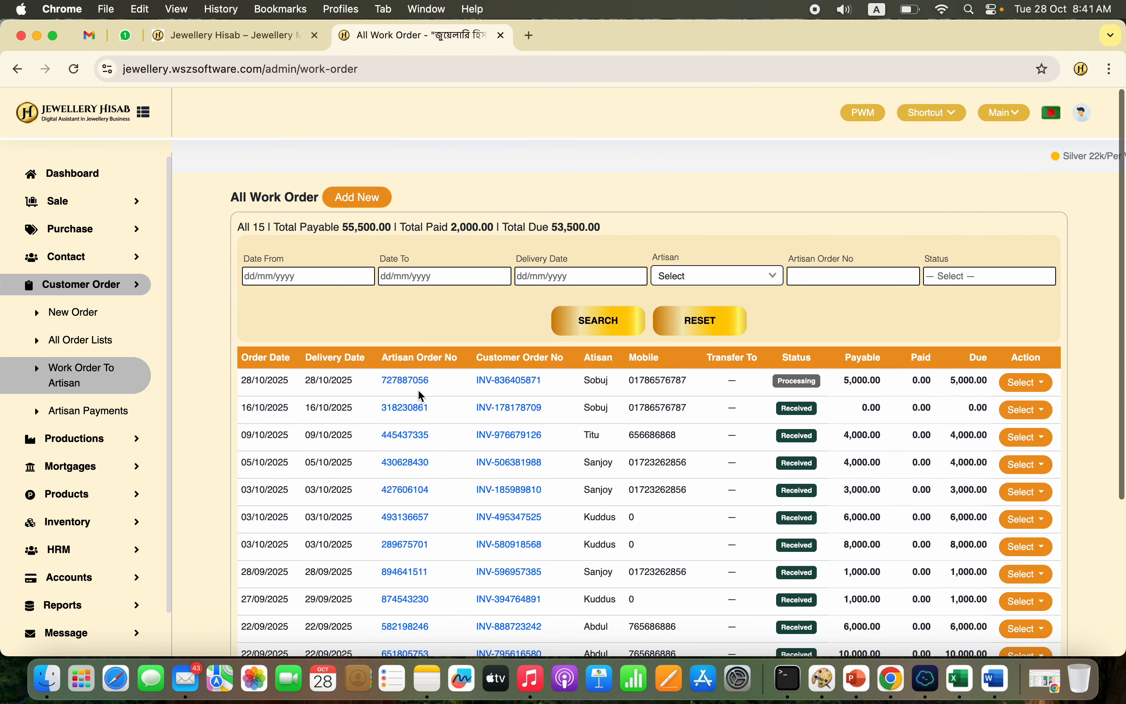
Step: Review the new work order's document, including the customer order information, artisan order information and signature boxes
{"action": "left_click", "coordinate": [409, 382]}
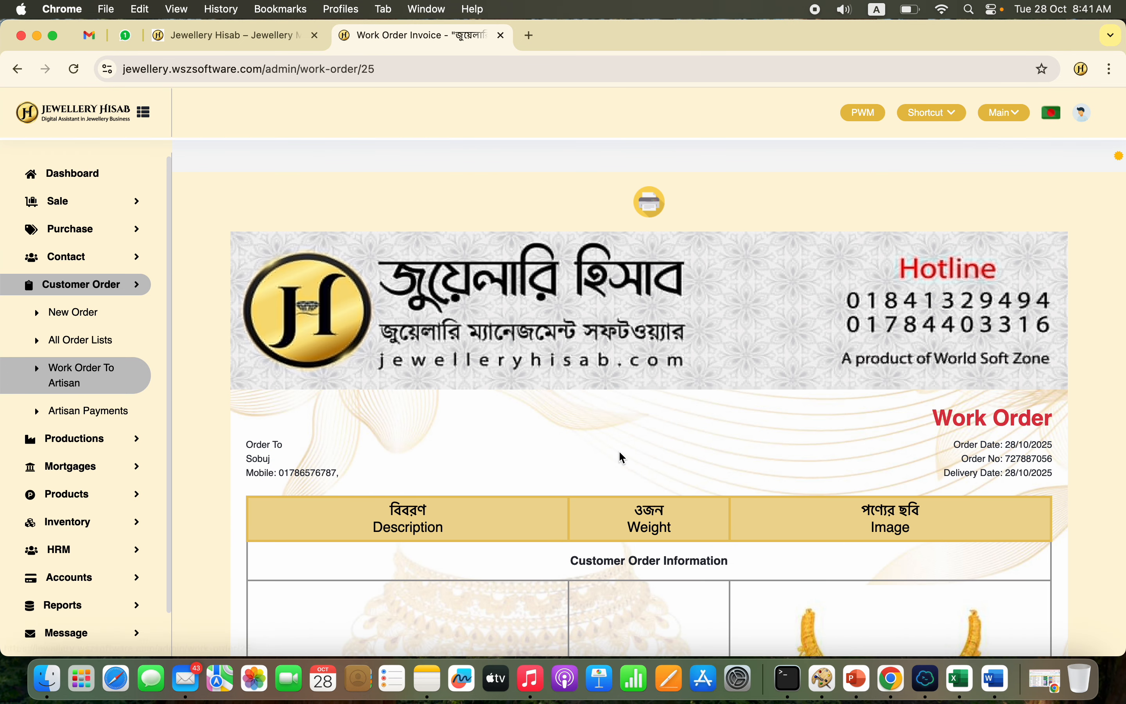
{"action": "scroll", "coordinate": [619, 453], "scroll_direction": "down", "scroll_amount": 10}
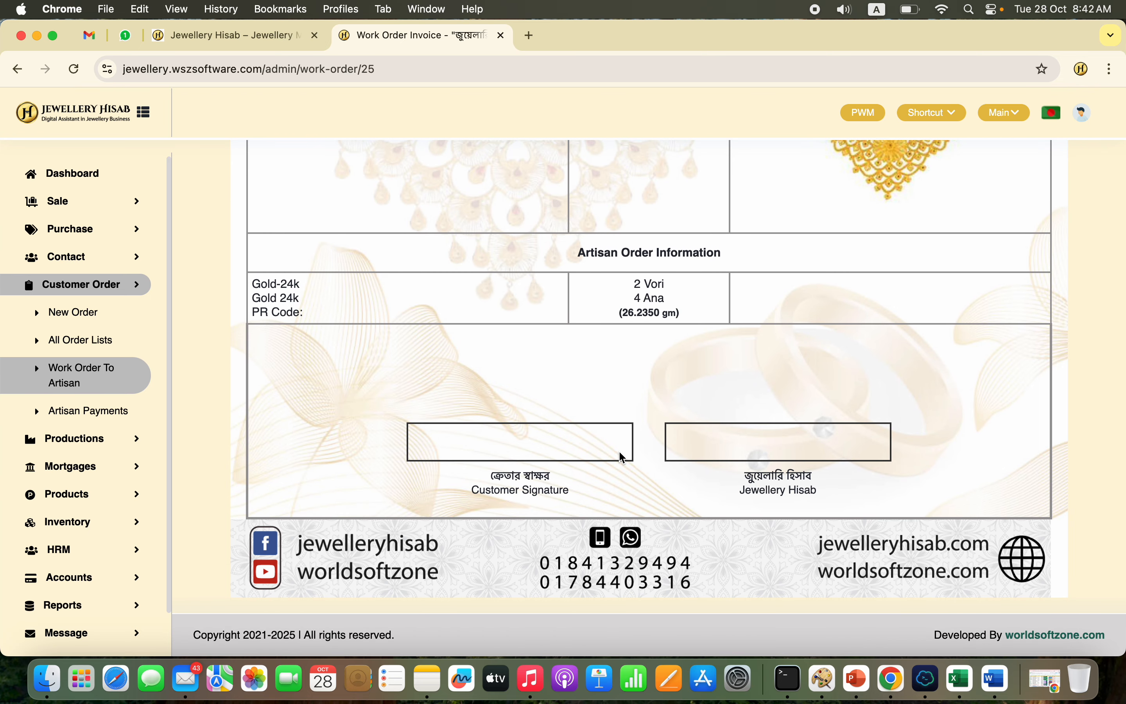
{"action": "scroll", "coordinate": [621, 452], "scroll_direction": "up", "scroll_amount": 10}
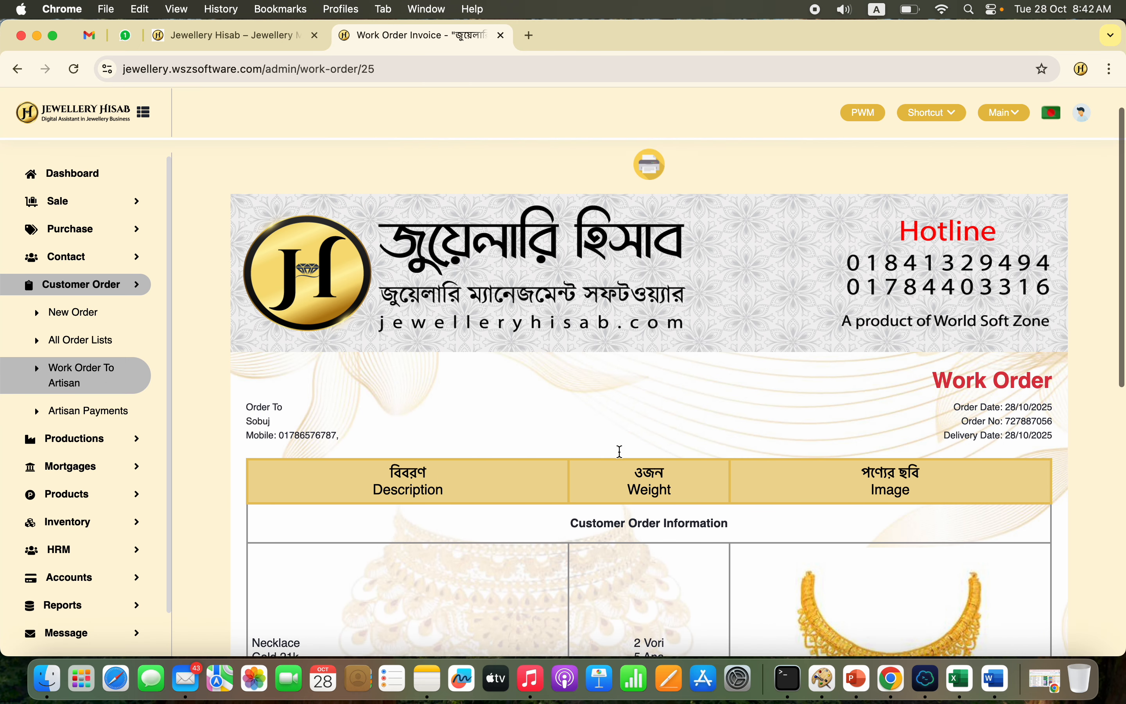
{"action": "scroll", "coordinate": [619, 452], "scroll_direction": "down", "scroll_amount": 10}
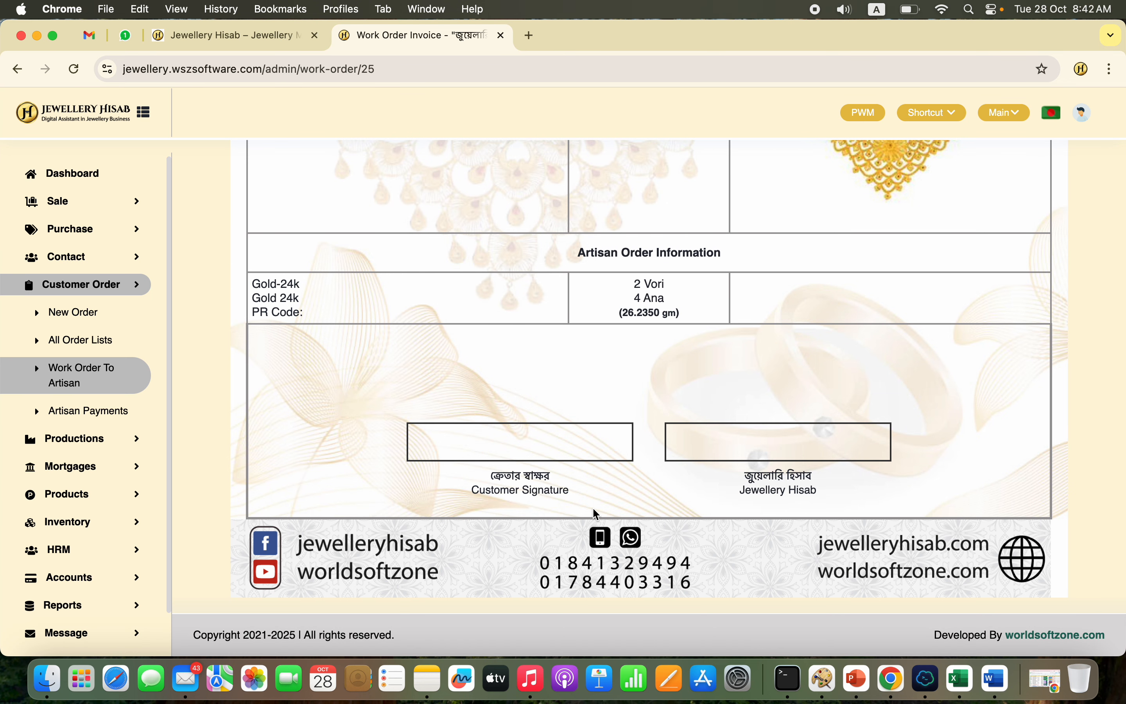
{"action": "scroll", "coordinate": [592, 507], "scroll_direction": "up", "scroll_amount": 10}
Step: Mark the newest artisan work order as received, leaving the Used Metal fields empty
{"action": "left_click", "coordinate": [101, 389]}
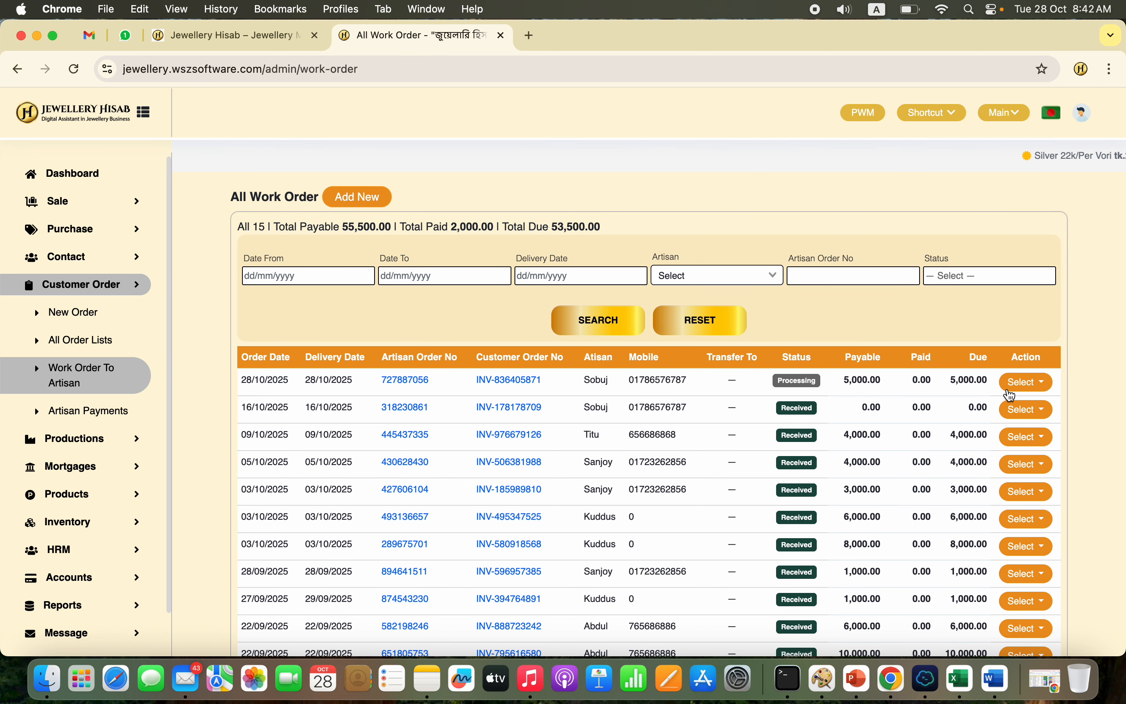
{"action": "left_click", "coordinate": [1019, 384]}
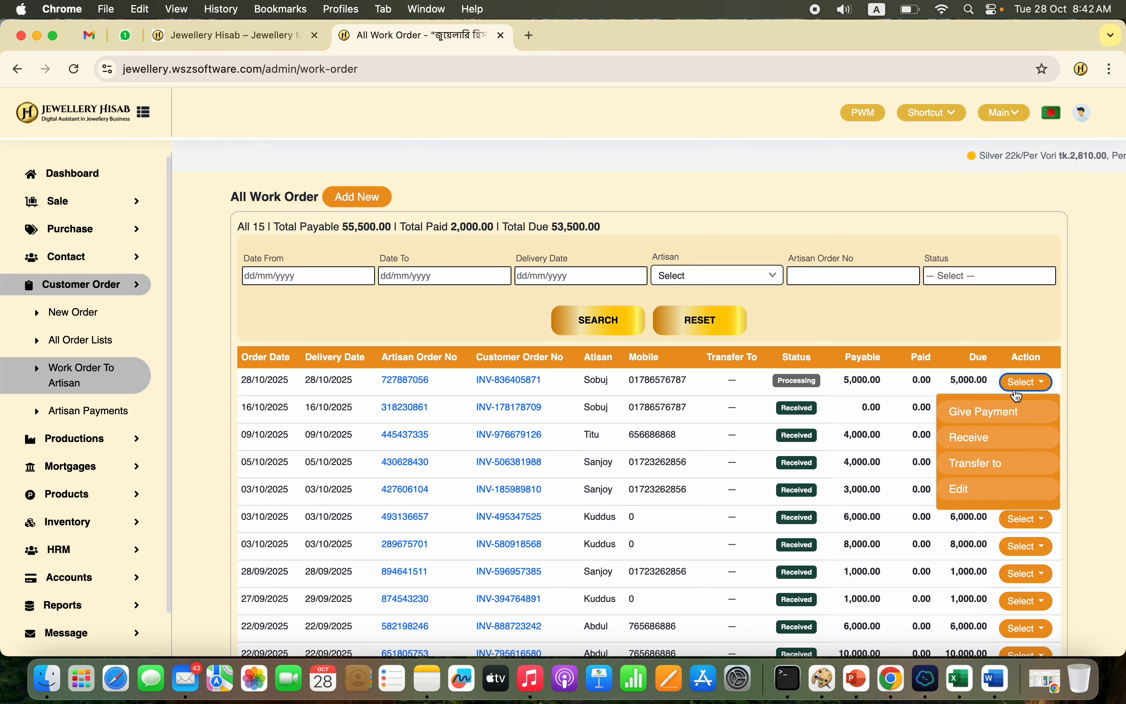
{"action": "left_click", "coordinate": [996, 437]}
{"action": "scroll", "coordinate": [740, 419], "scroll_direction": "down", "scroll_amount": 10}
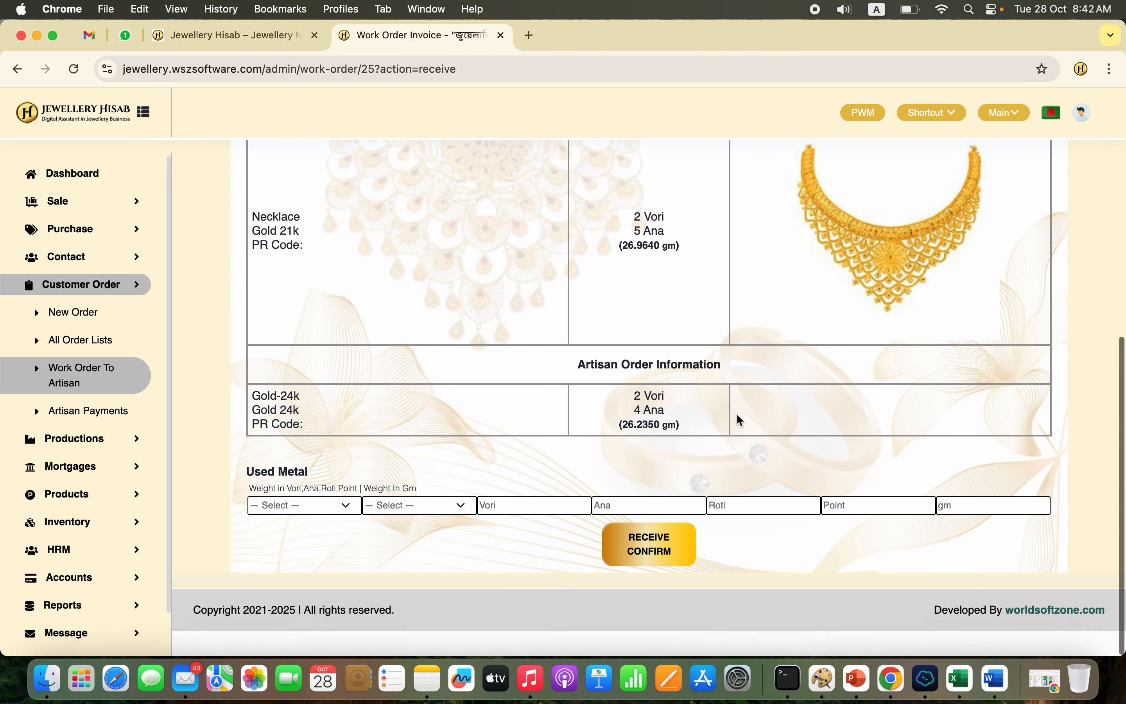
{"action": "left_click", "coordinate": [649, 569]}
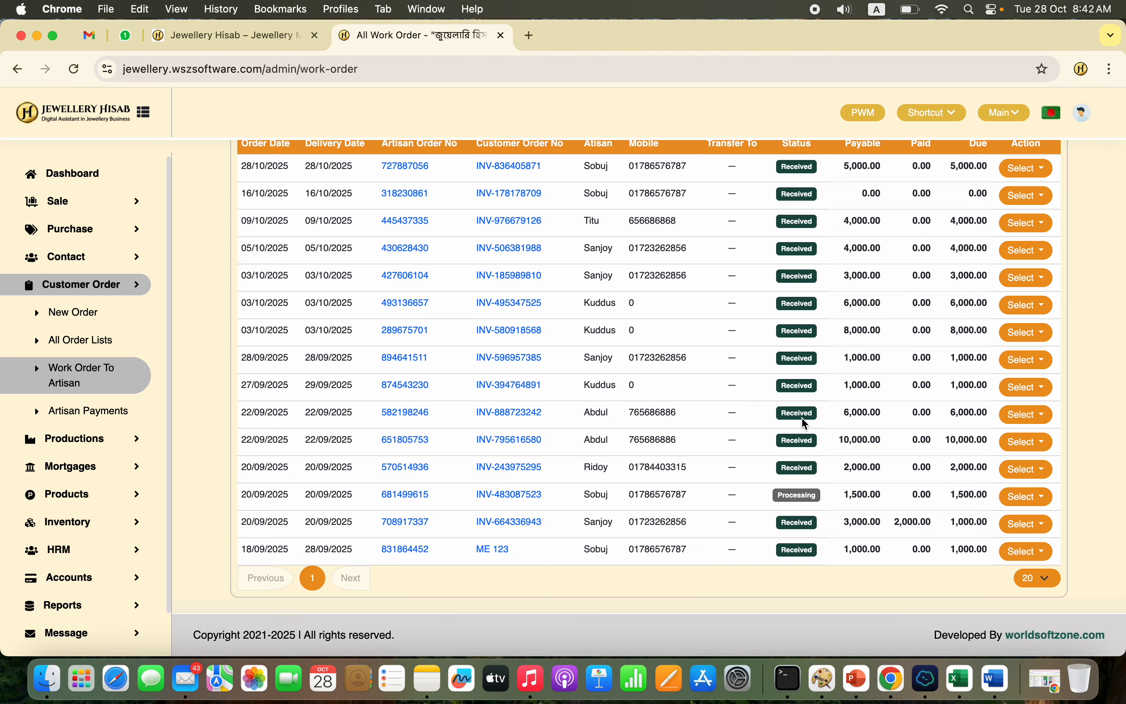
{"action": "scroll", "coordinate": [599, 404], "scroll_direction": "up", "scroll_amount": 5}
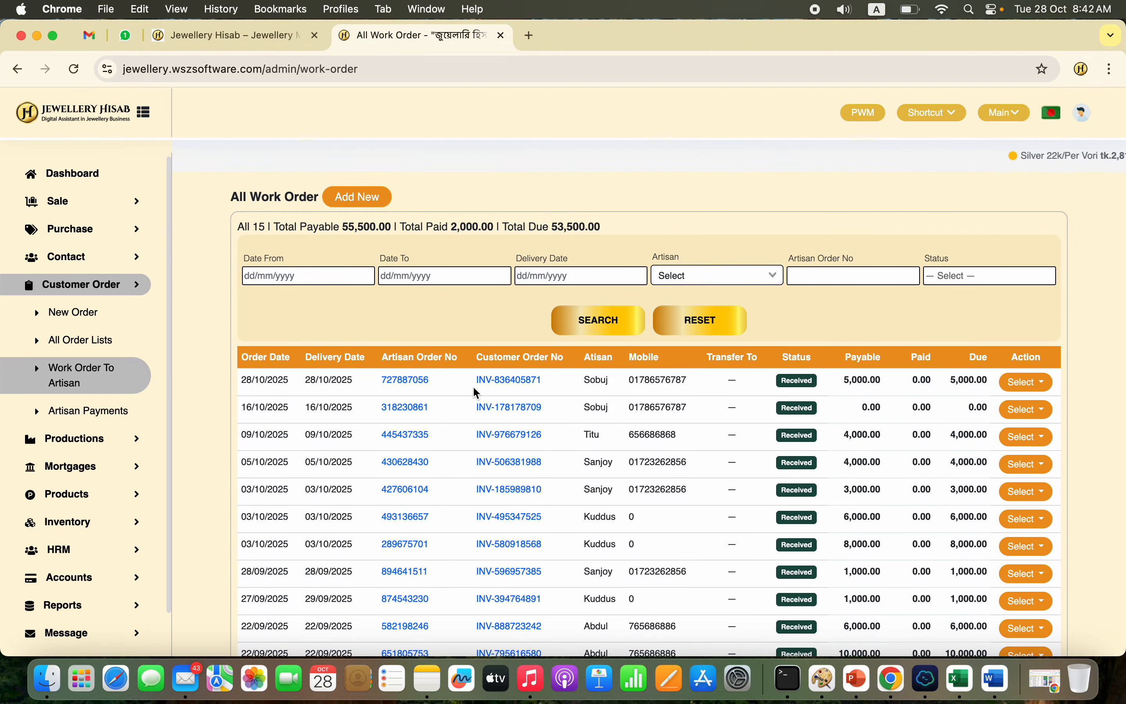
Step: Check the actions available for the received work order and view the invoice of its linked customer order
{"action": "left_click", "coordinate": [1036, 387]}
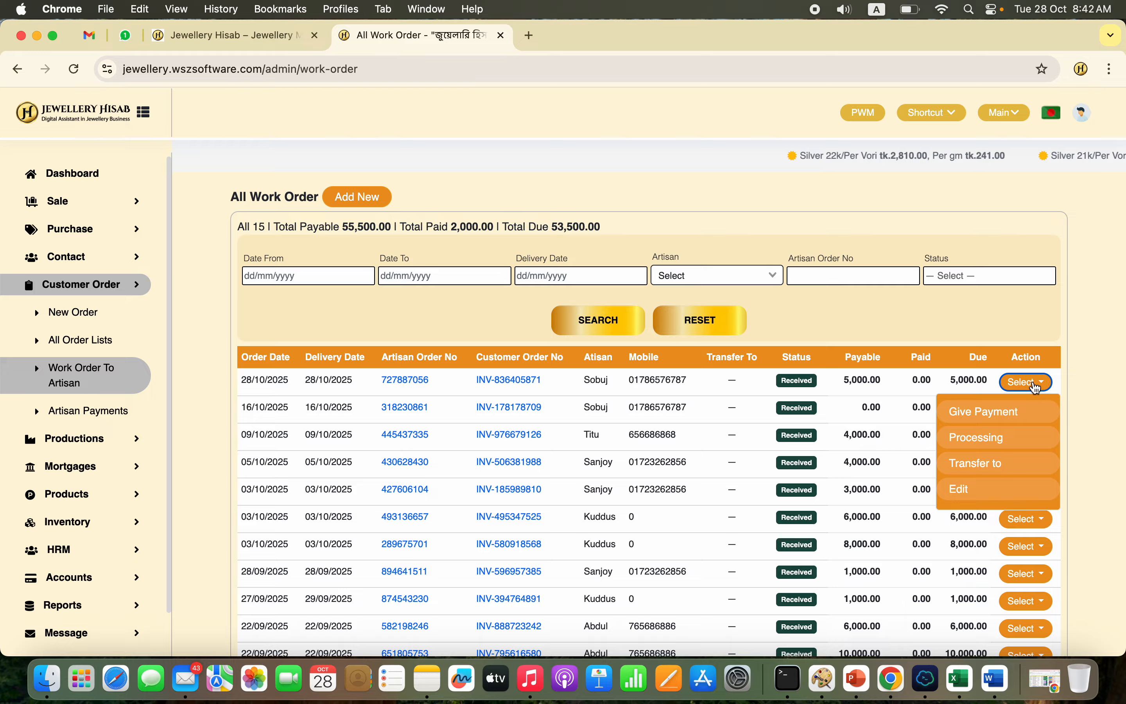
{"action": "left_click", "coordinate": [498, 386]}
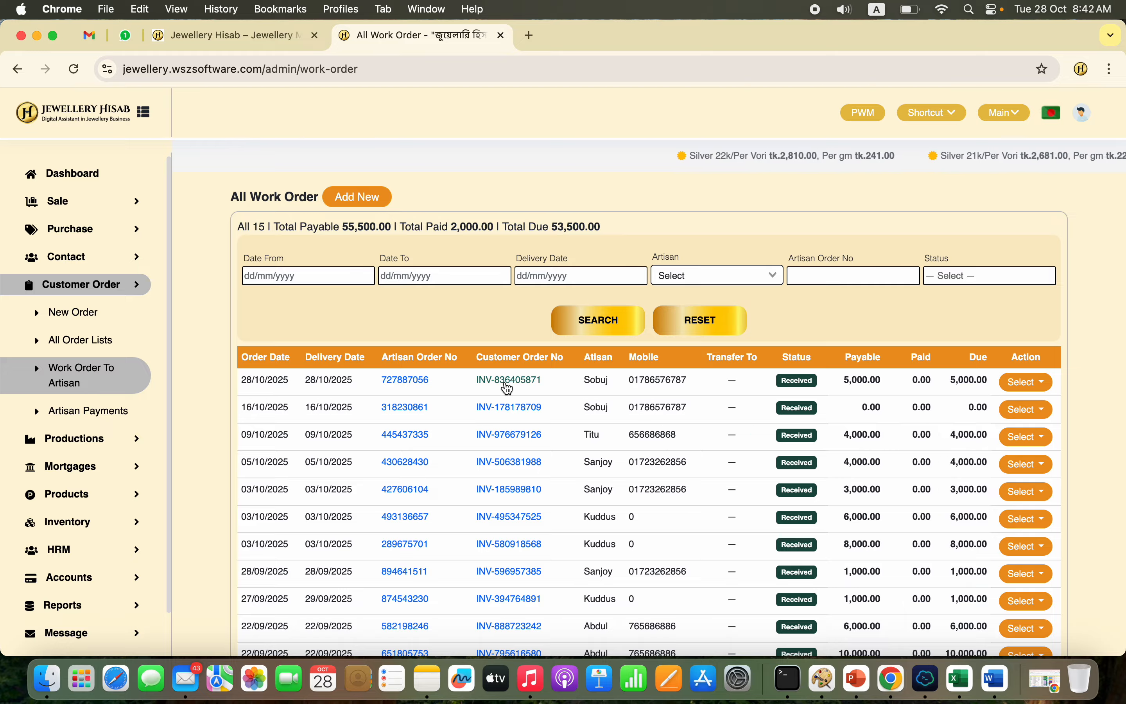
{"action": "left_click", "coordinate": [507, 384]}
{"action": "scroll", "coordinate": [603, 514], "scroll_direction": "down", "scroll_amount": 2}
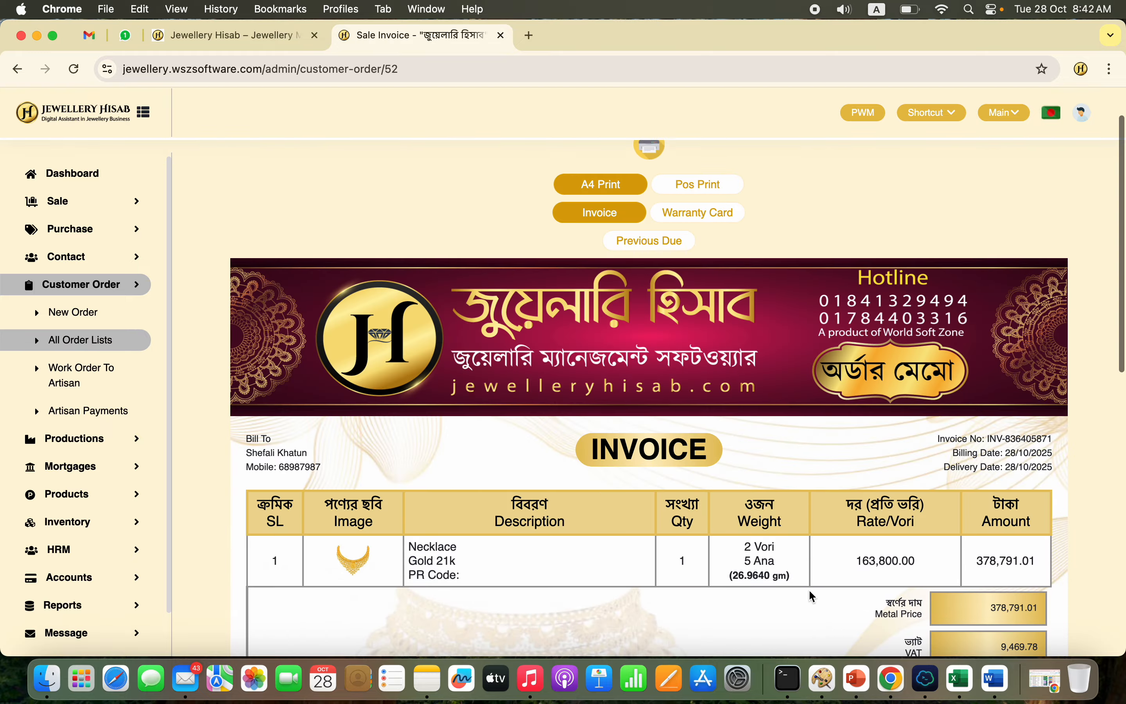
Step: Edit the newest customer order's necklace to weigh 2 Vori 8 Ana, attach the necklace picture from the gold jewellery picture folder, and update the order
{"action": "left_click", "coordinate": [170, 340]}
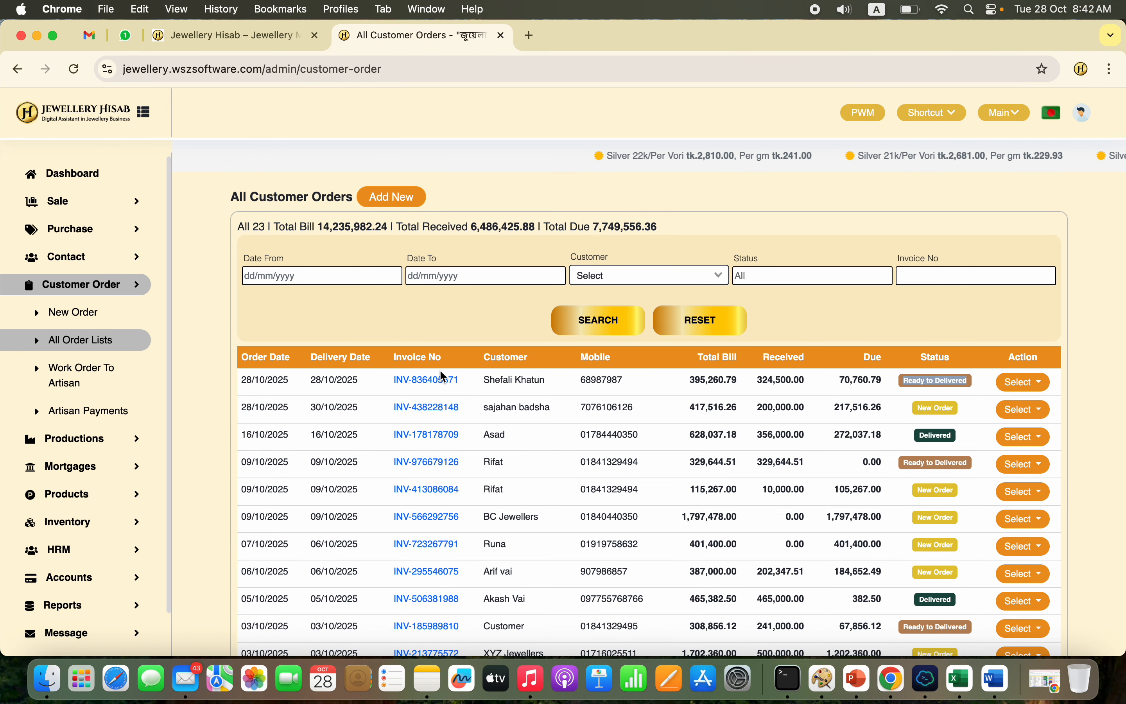
{"action": "left_click", "coordinate": [1039, 387]}
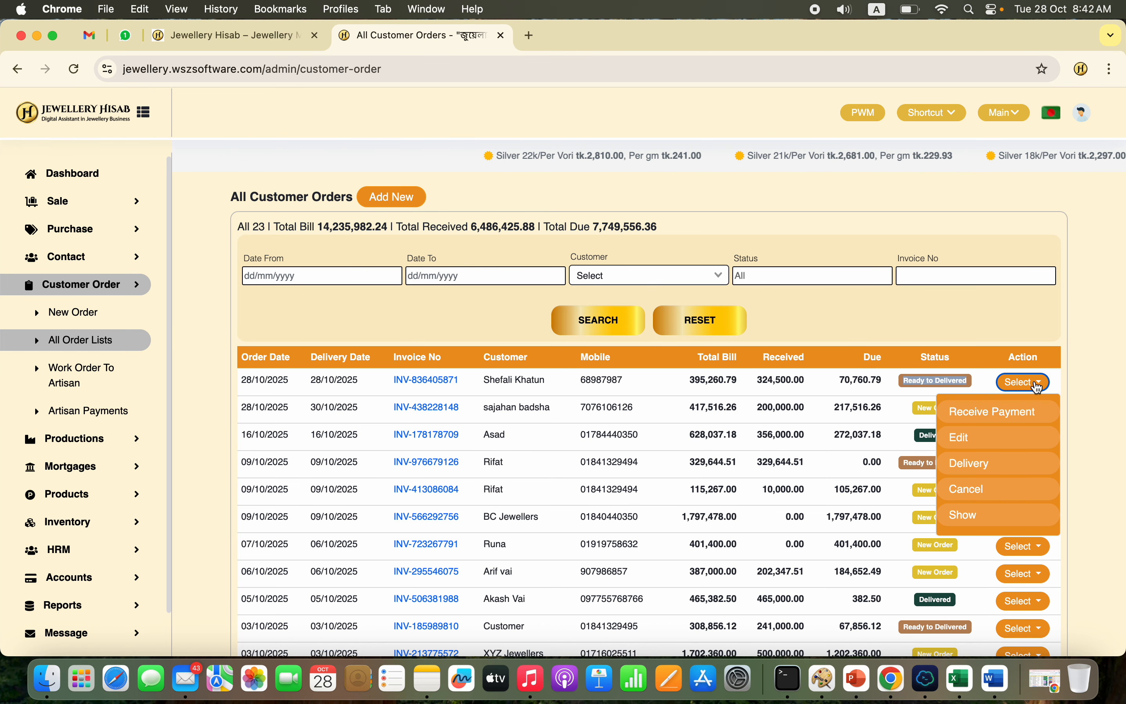
{"action": "left_click", "coordinate": [963, 440]}
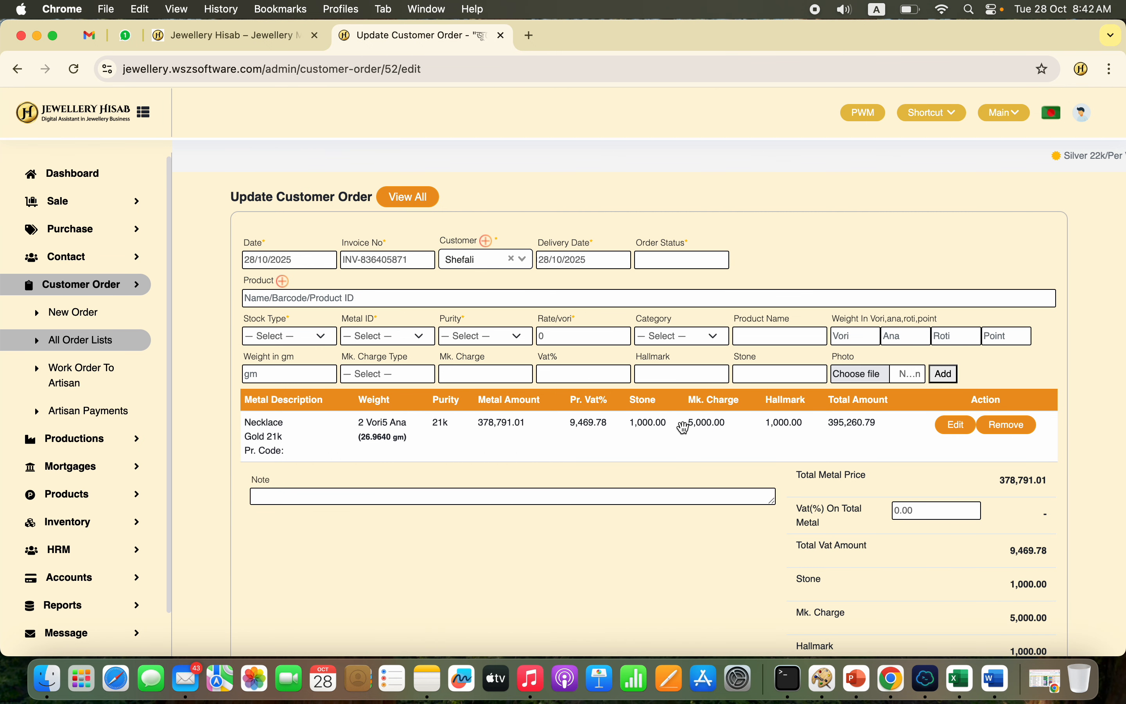
{"action": "left_click", "coordinate": [958, 426]}
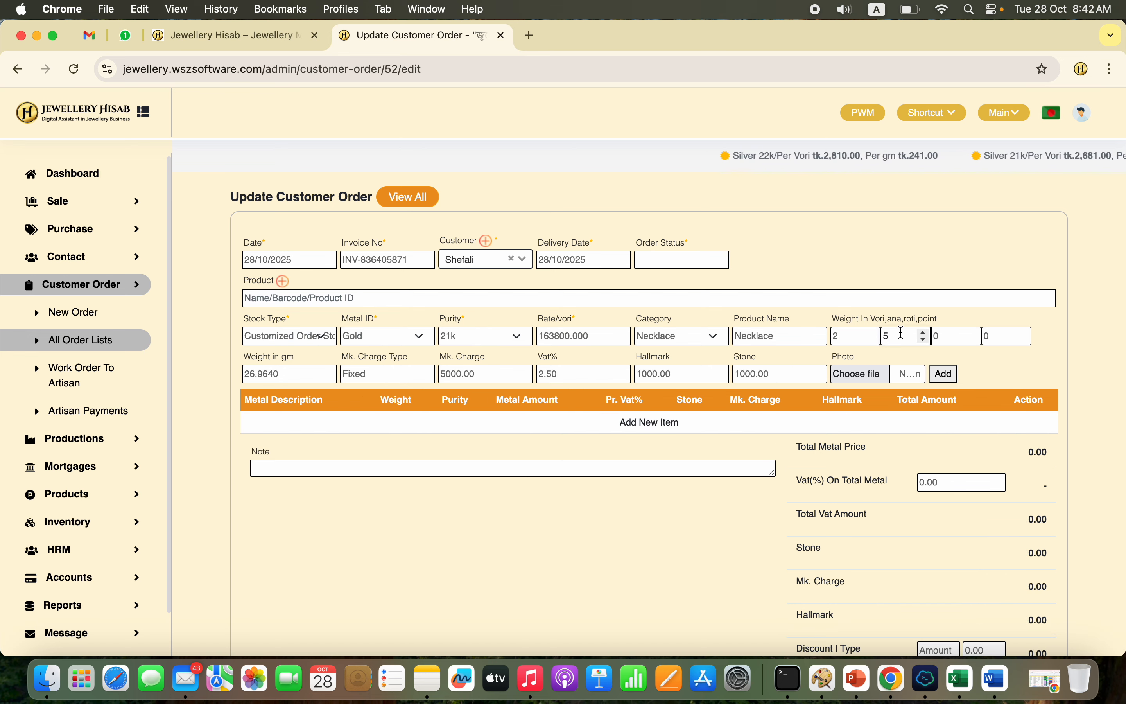
{"action": "left_click", "coordinate": [877, 375]}
{"action": "left_click", "coordinate": [828, 447]}
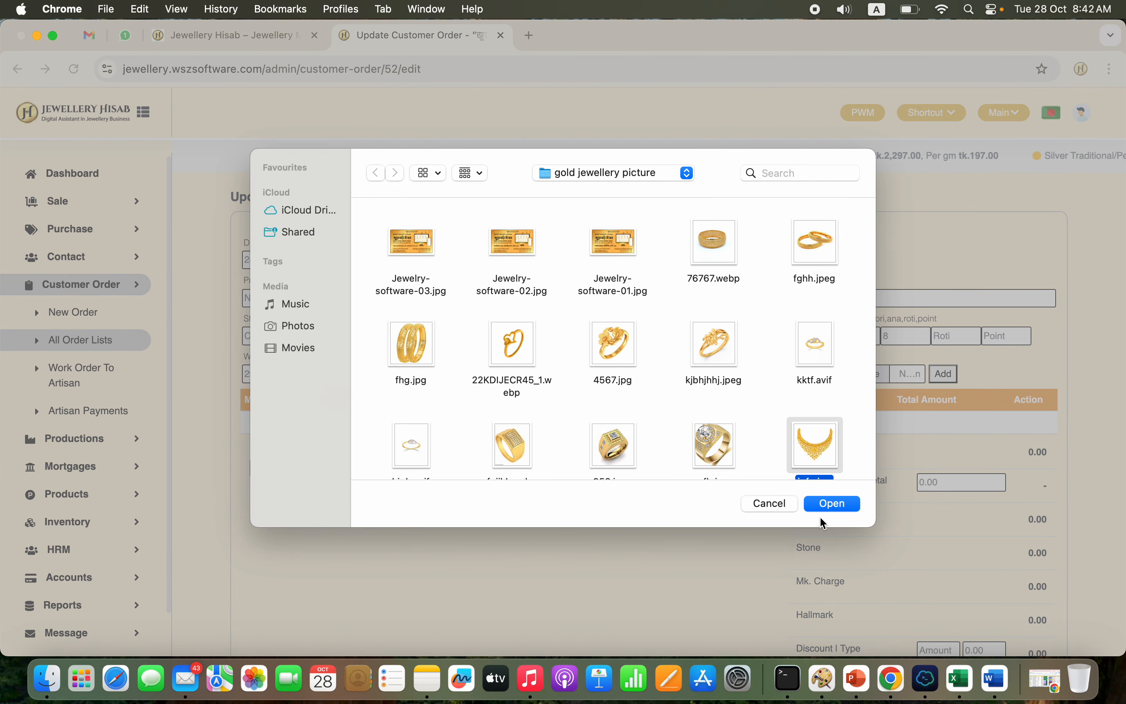
{"action": "left_click", "coordinate": [832, 504]}
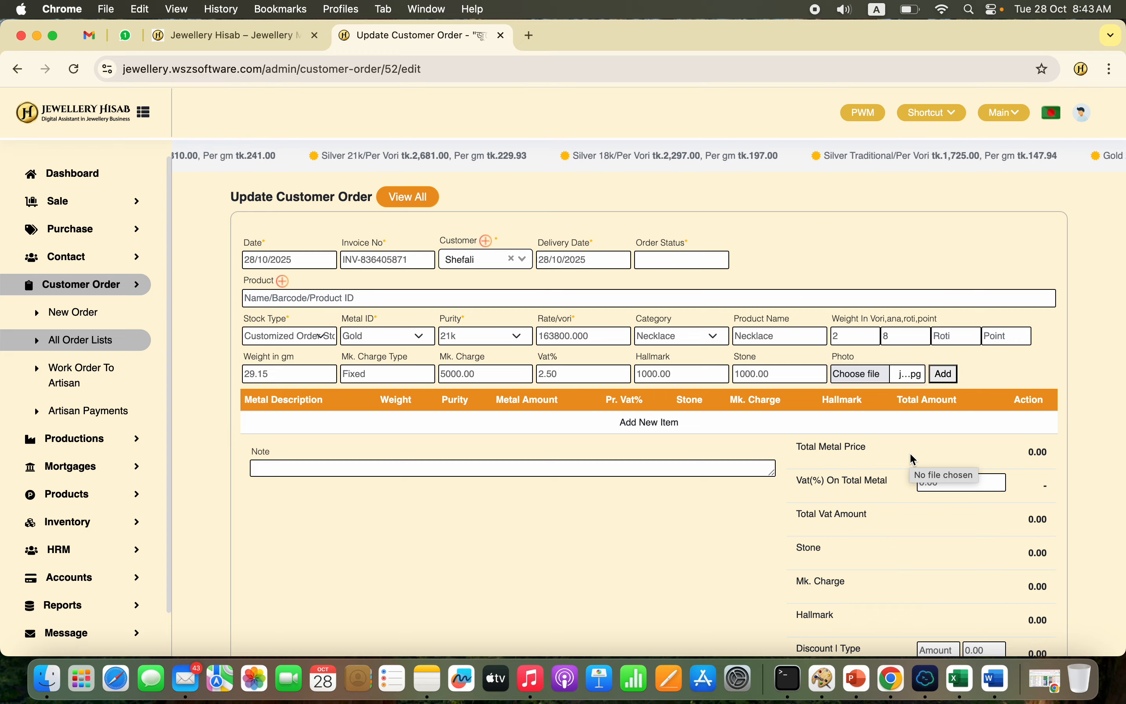
{"action": "left_click", "coordinate": [944, 374]}
{"action": "scroll", "coordinate": [880, 522], "scroll_direction": "down", "scroll_amount": 5}
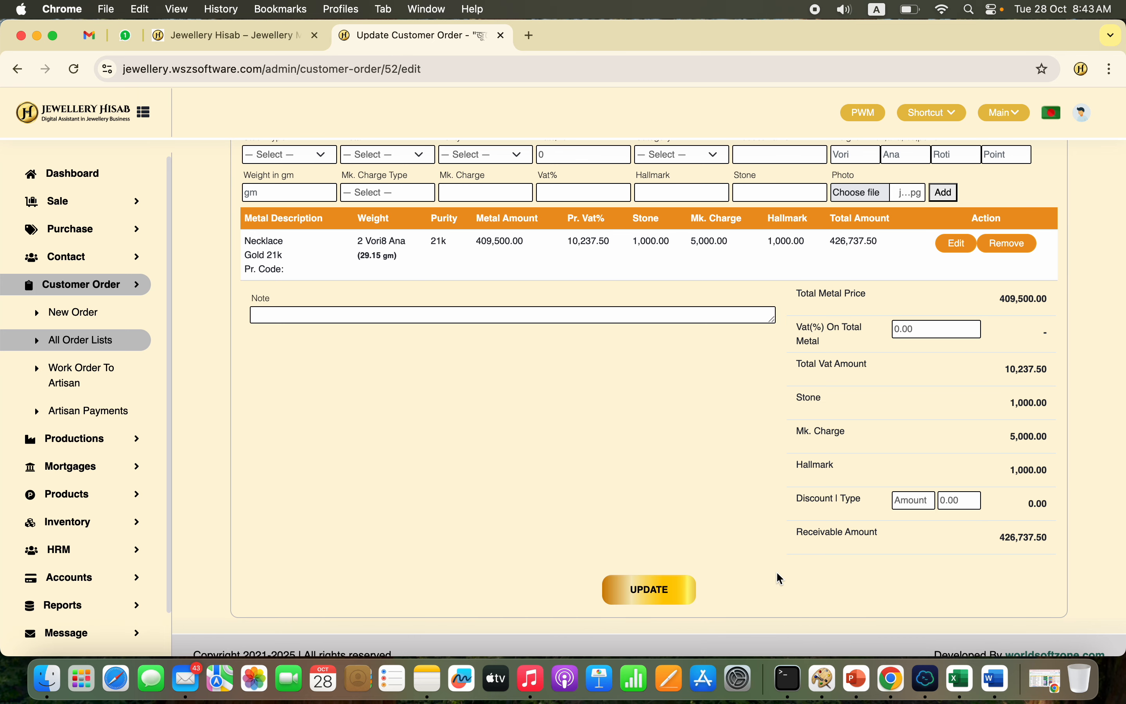
{"action": "left_click", "coordinate": [664, 588]}
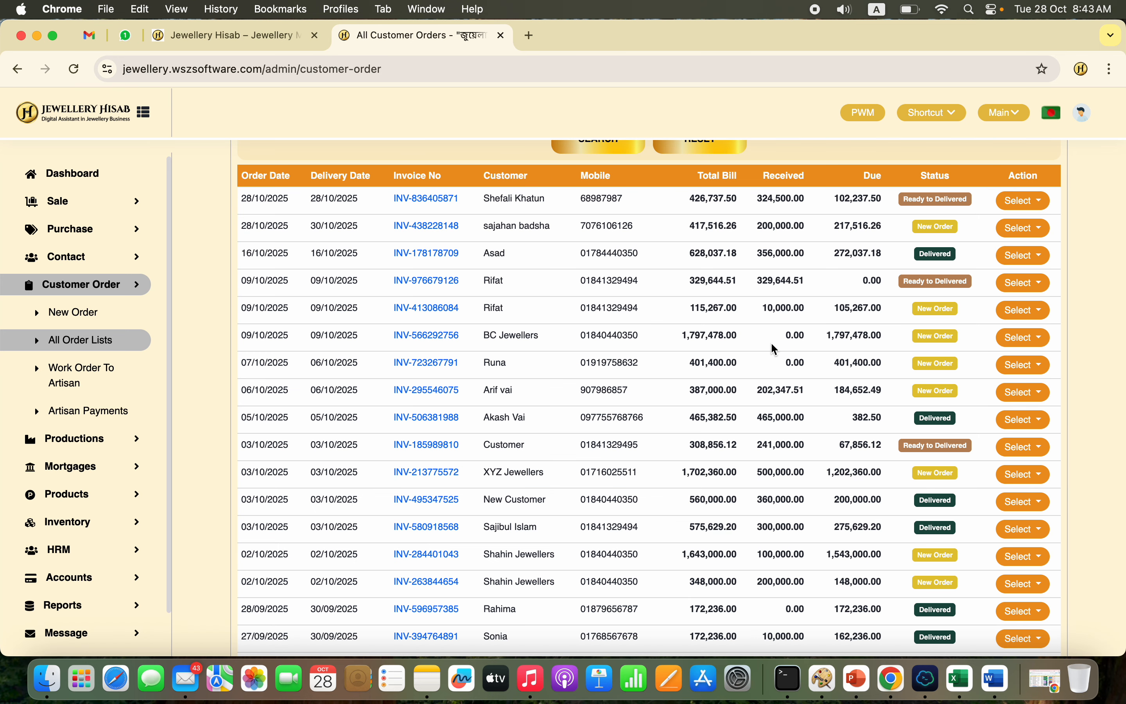
Step: Review the newest customer order's updated invoice, checking the necklace weight, grand total, total payment and balance
{"action": "scroll", "coordinate": [775, 349], "scroll_direction": "up", "scroll_amount": 3}
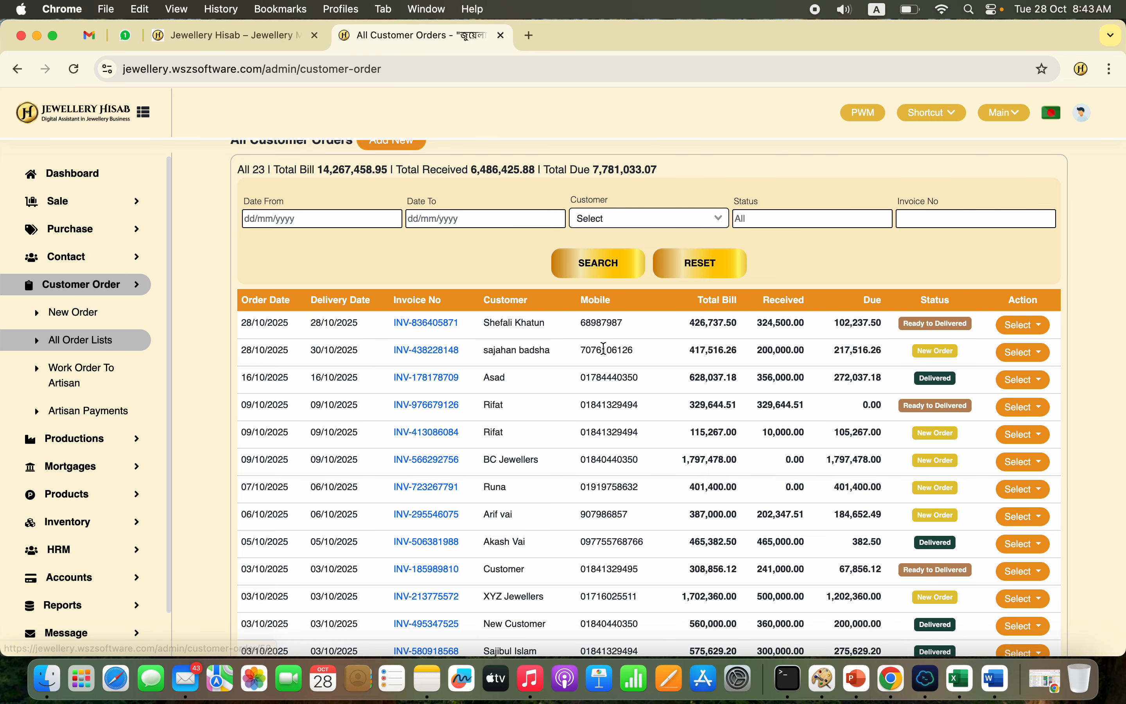
{"action": "scroll", "coordinate": [591, 353], "scroll_direction": "up", "scroll_amount": 2}
{"action": "left_click", "coordinate": [426, 382]}
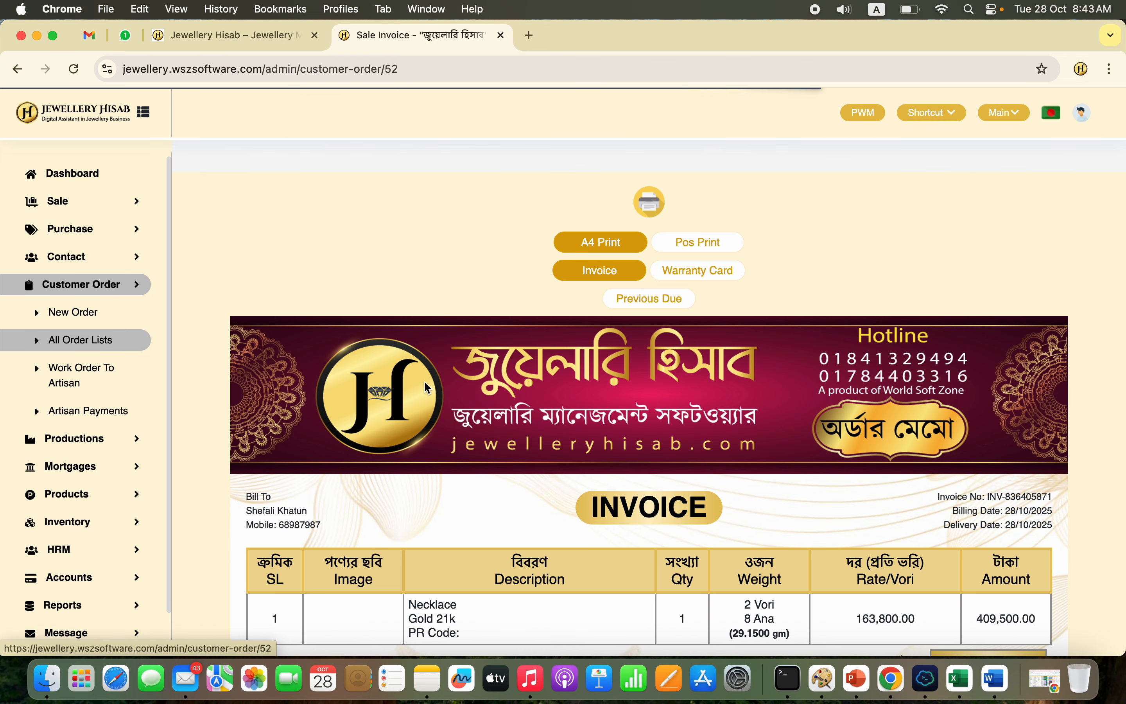
{"action": "scroll", "coordinate": [693, 455], "scroll_direction": "down", "scroll_amount": 2}
{"action": "scroll", "coordinate": [690, 454], "scroll_direction": "down", "scroll_amount": 4}
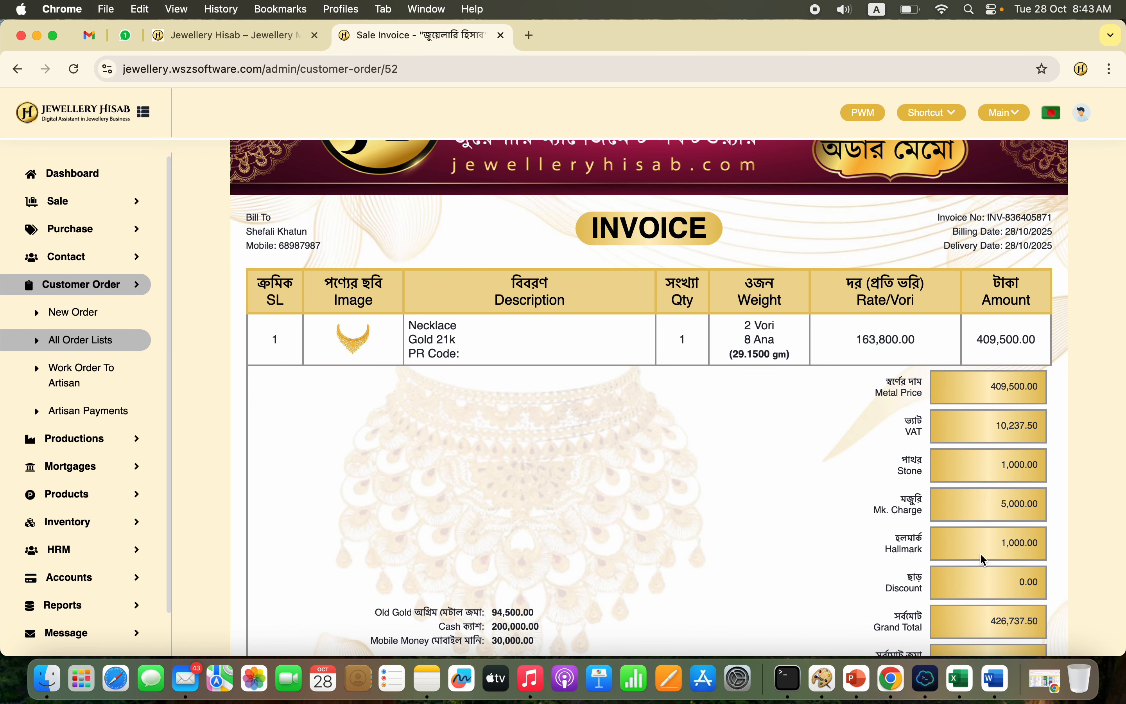
{"action": "scroll", "coordinate": [982, 553], "scroll_direction": "down", "scroll_amount": 3}
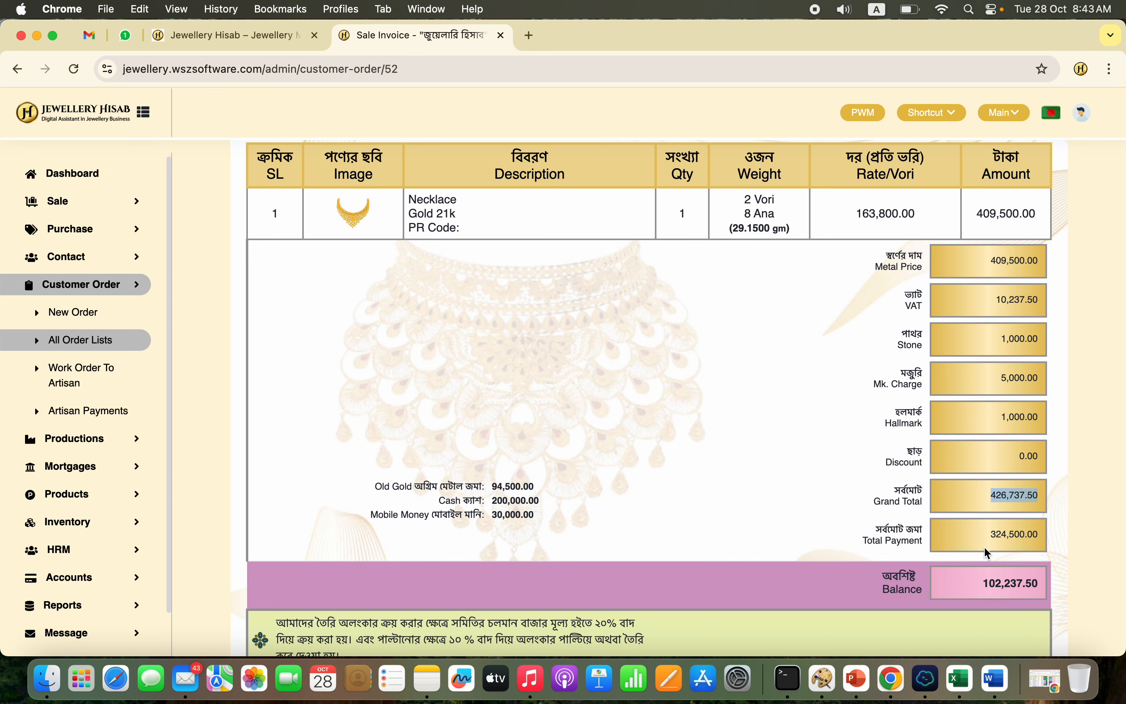
{"action": "double_click", "coordinate": [1002, 534]}
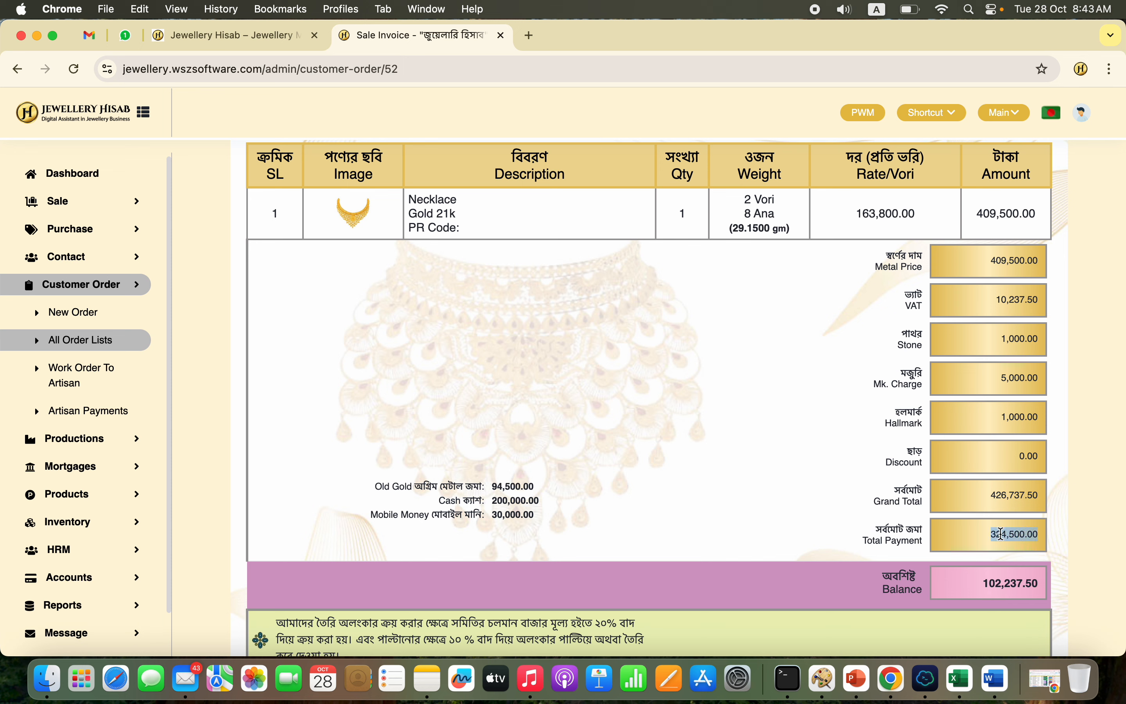
{"action": "left_click", "coordinate": [748, 223]}
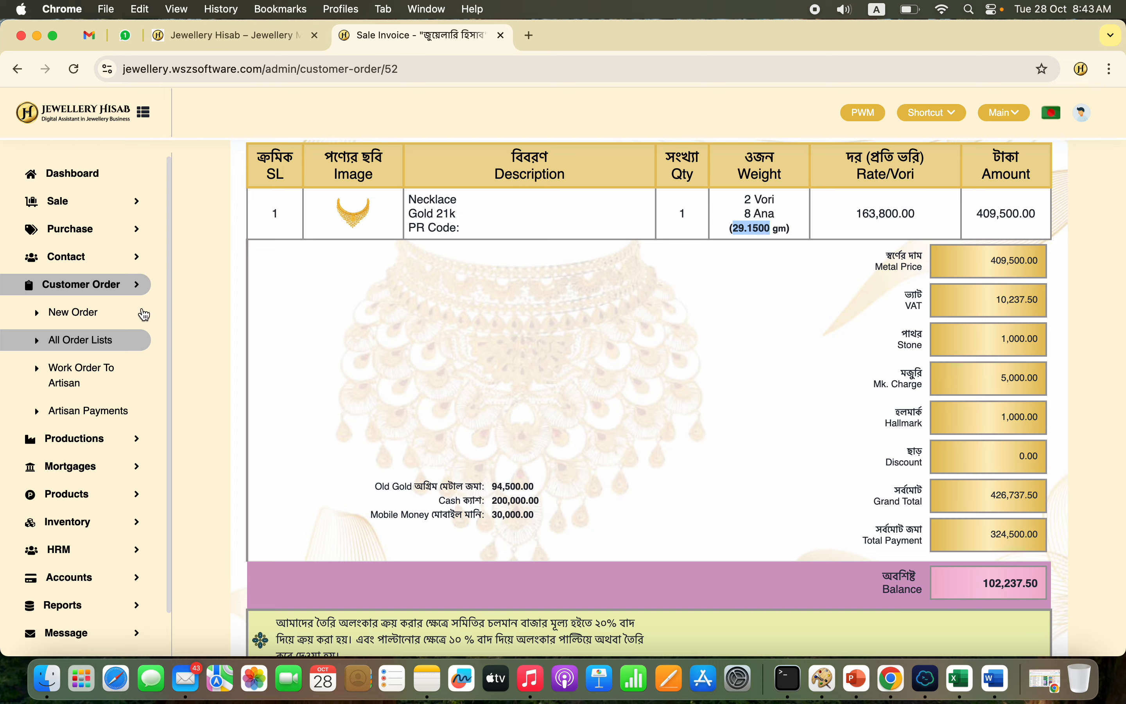
Step: Start receiving payment for the newest customer order and add a Cash payment of 102000 to the Cash account
{"action": "left_click", "coordinate": [108, 339]}
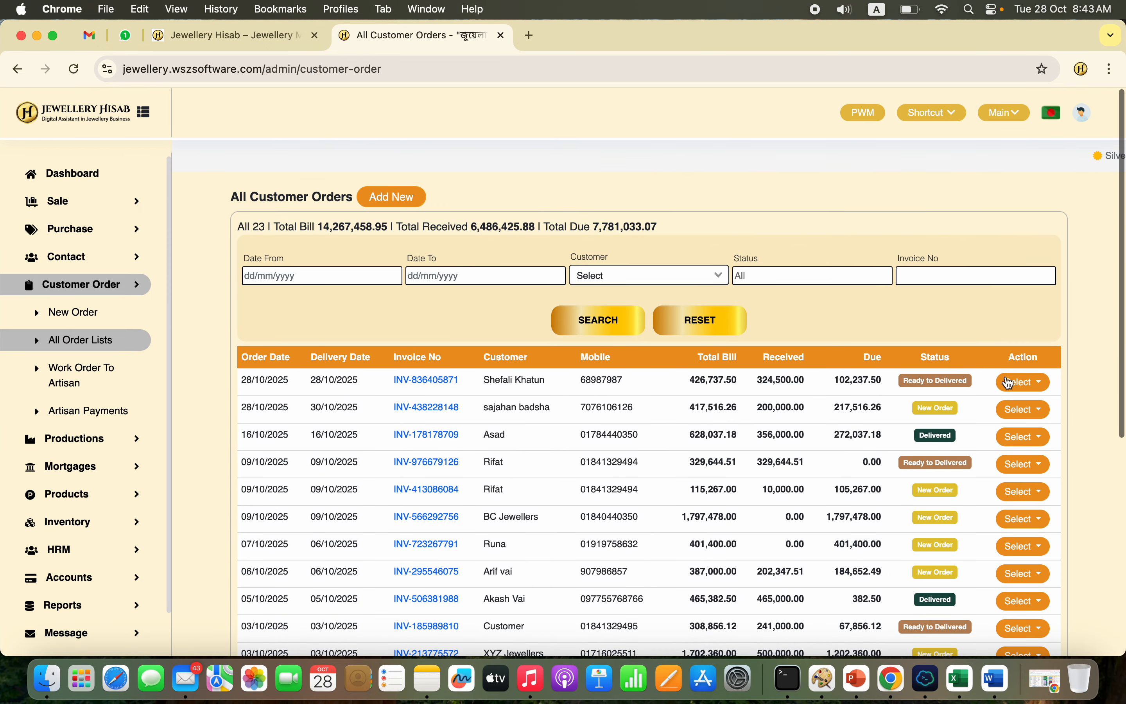
{"action": "left_click", "coordinate": [1010, 382]}
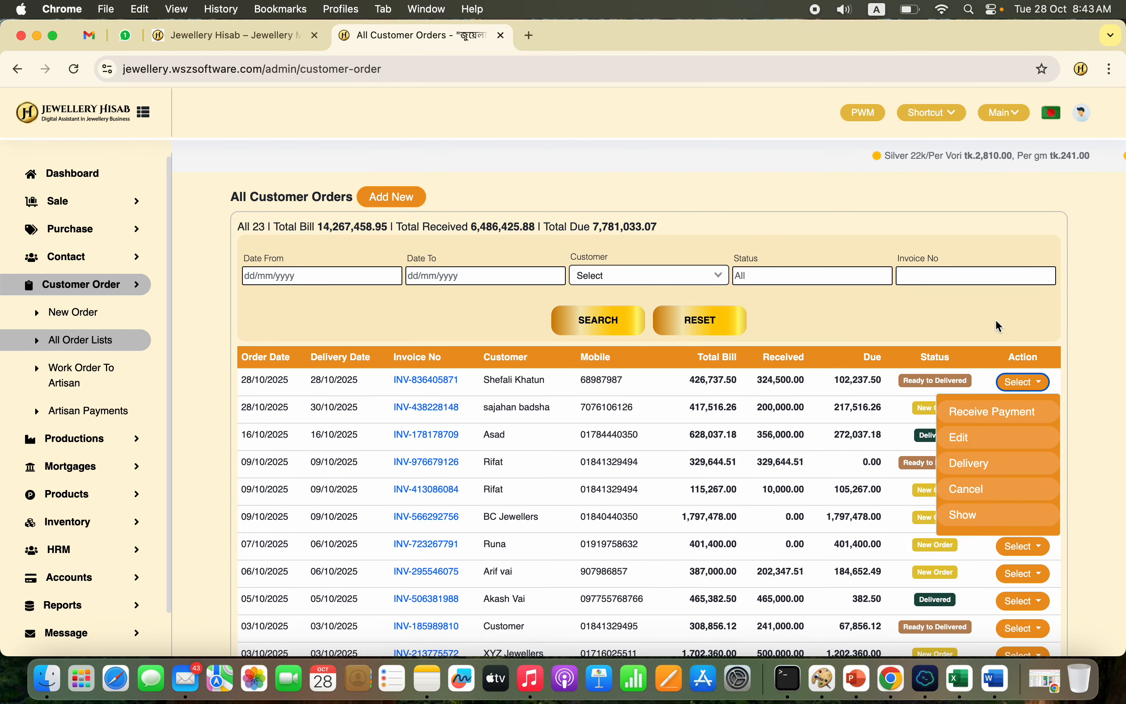
{"action": "left_click", "coordinate": [1002, 415]}
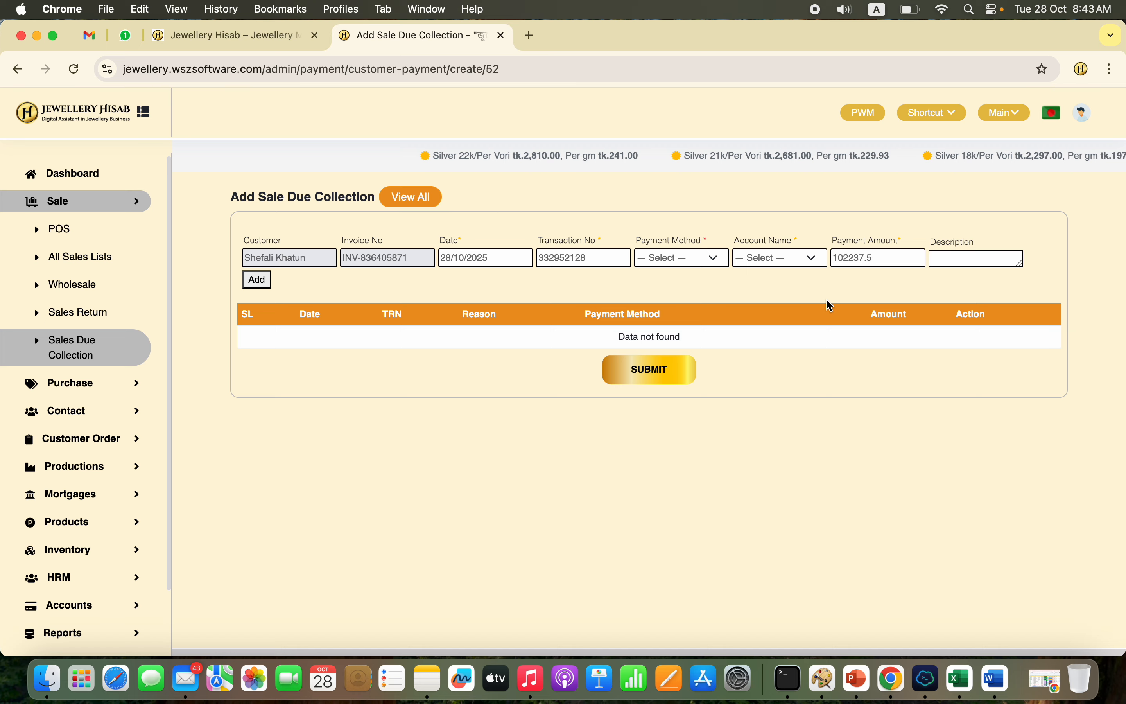
{"action": "left_click", "coordinate": [703, 263]}
{"action": "left_click", "coordinate": [697, 278]}
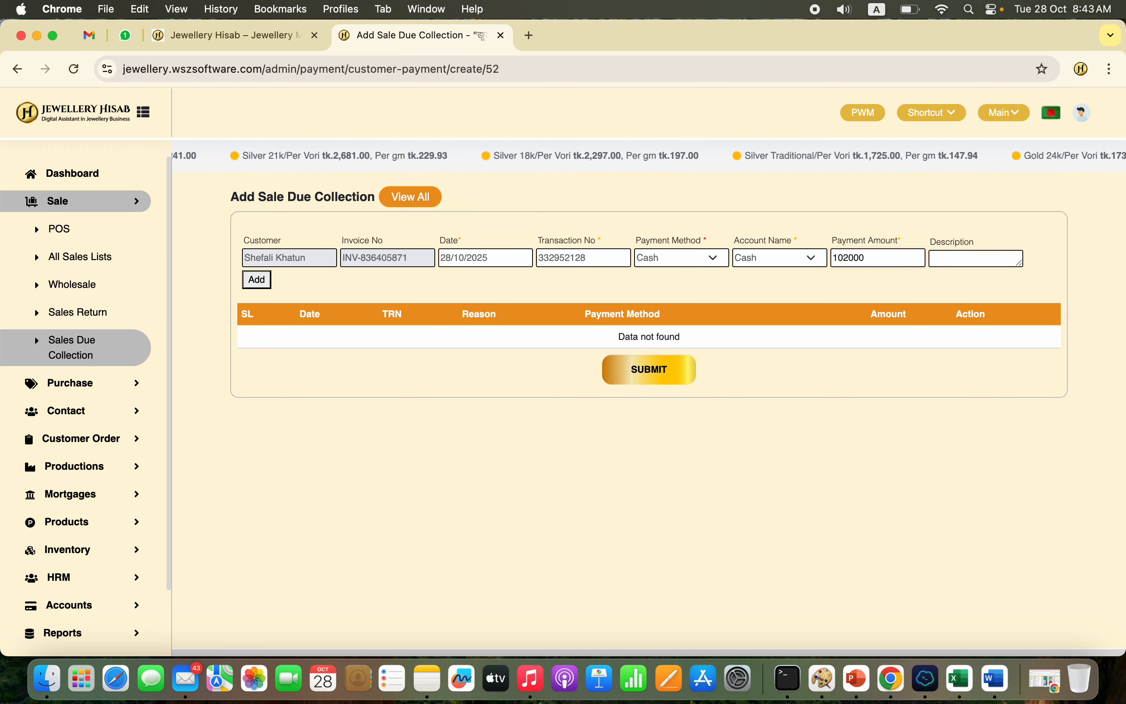
{"action": "left_click", "coordinate": [257, 281]}
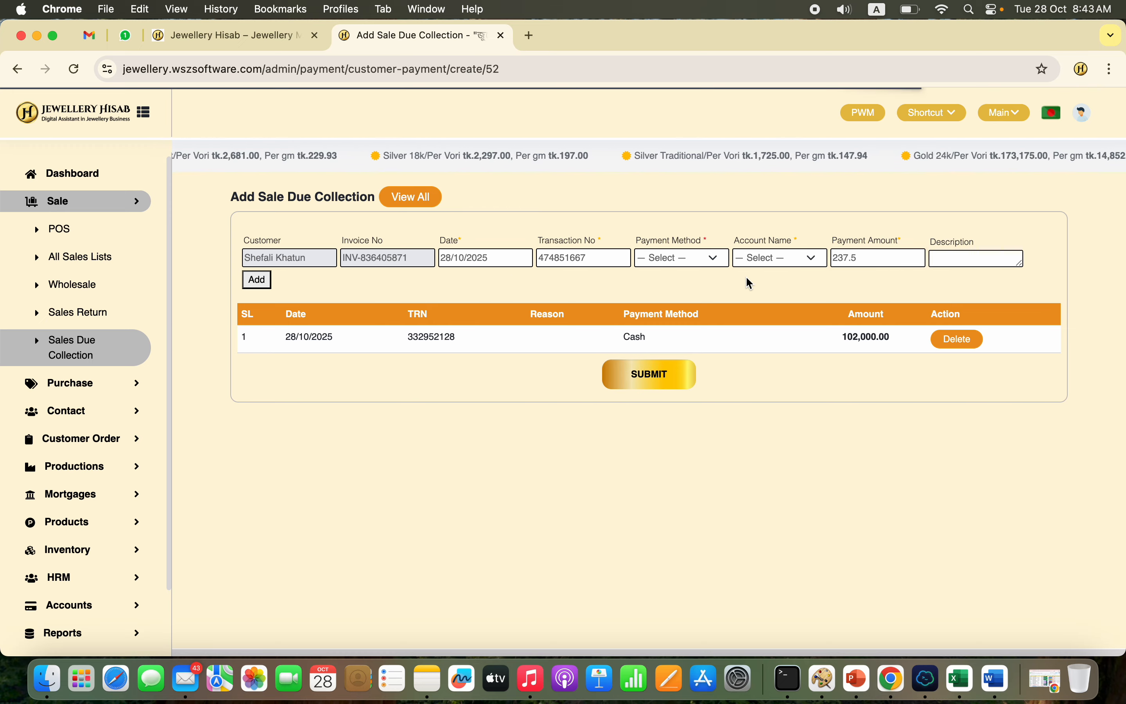
Step: Add the remaining 237.5 as Bad debt under the Bad debt account and submit the due collection
{"action": "left_click", "coordinate": [713, 262]}
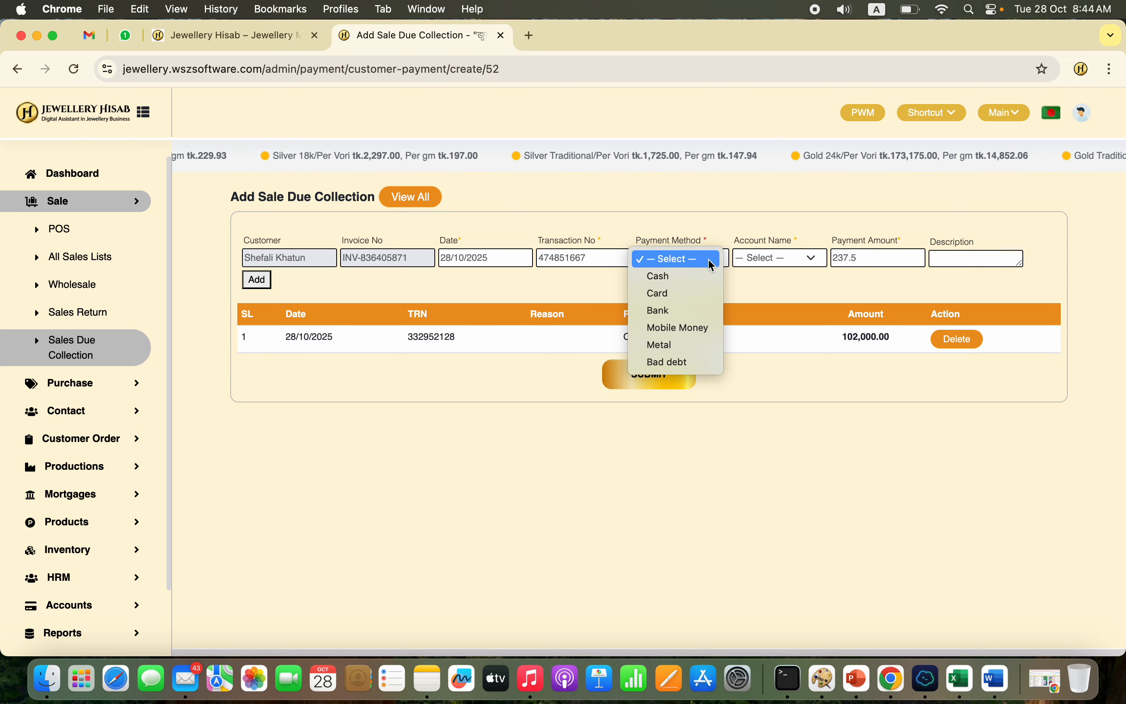
{"action": "left_click", "coordinate": [684, 362]}
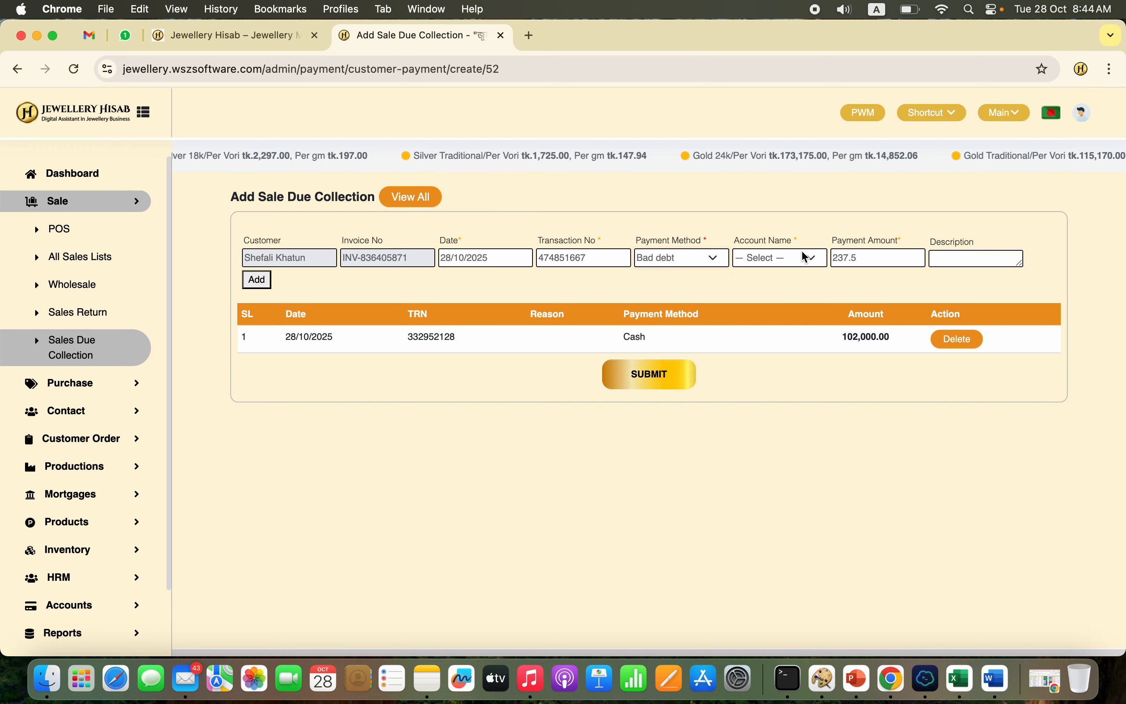
{"action": "left_click", "coordinate": [809, 261]}
{"action": "left_click", "coordinate": [810, 288]}
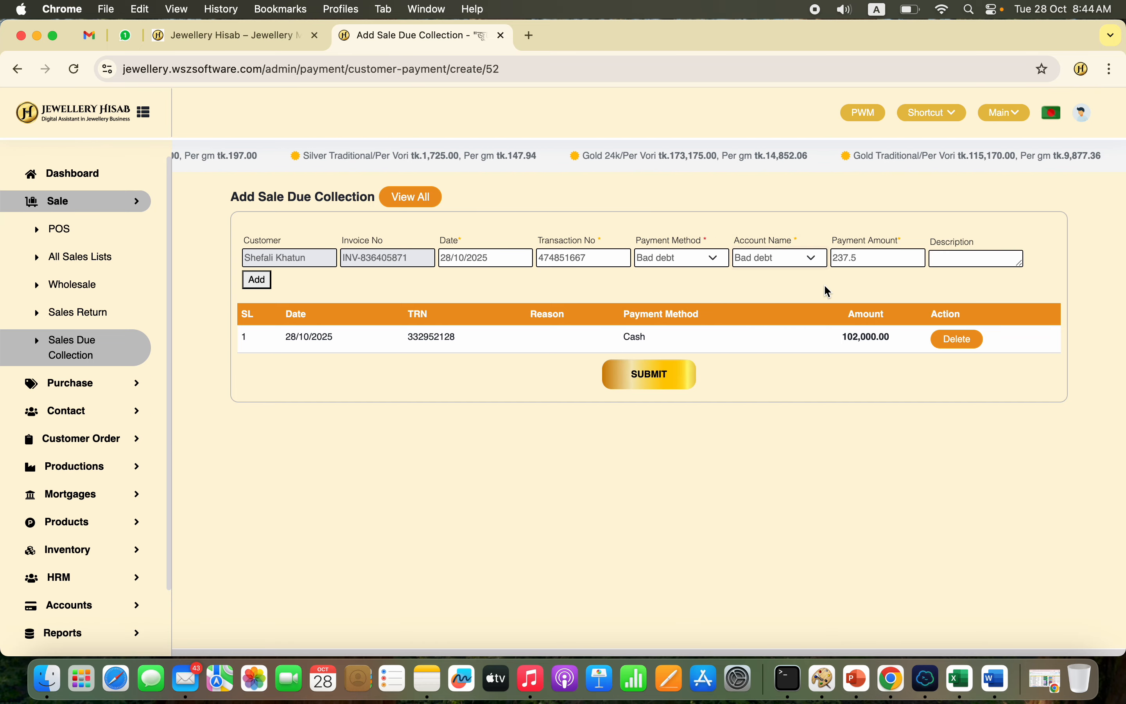
{"action": "left_click", "coordinate": [257, 279]}
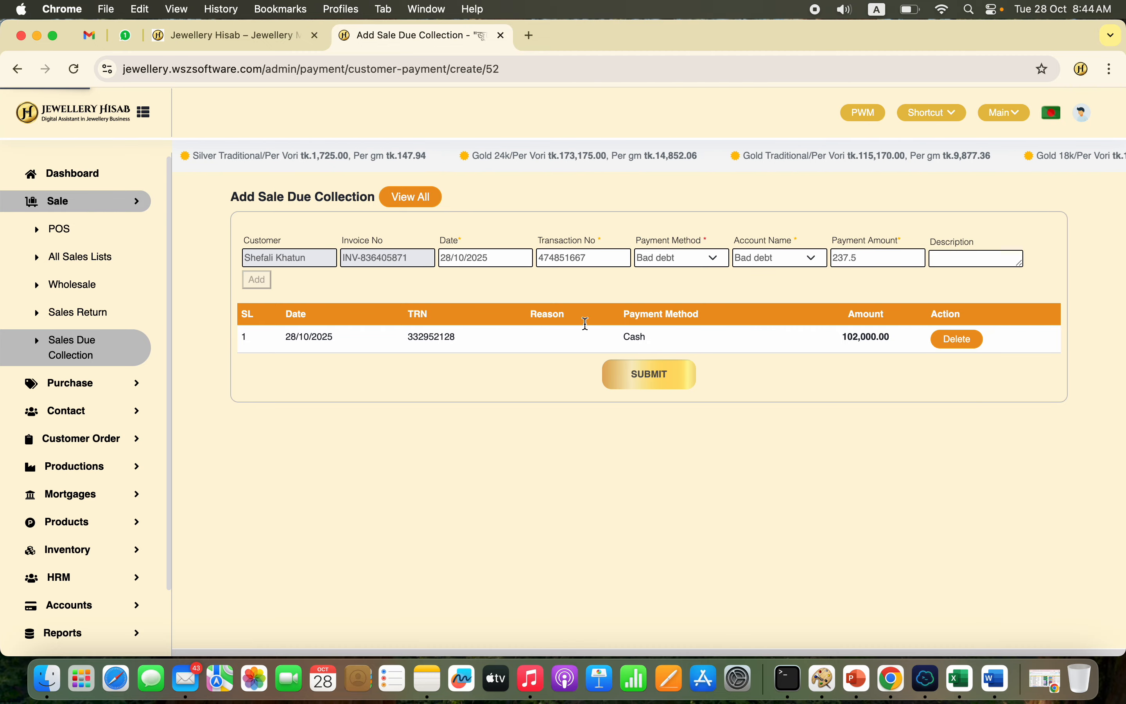
{"action": "left_click", "coordinate": [664, 401]}
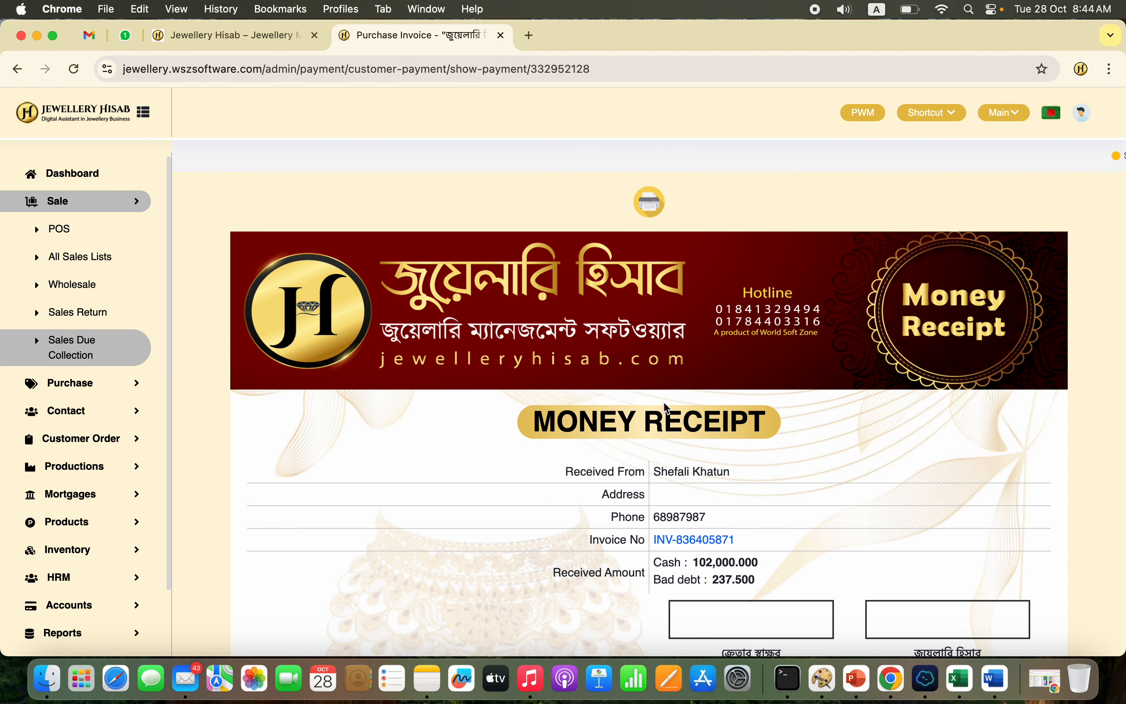
Step: Review the money receipt, including the received amounts by payment method and the signature boxes
{"action": "scroll", "coordinate": [764, 465], "scroll_direction": "down", "scroll_amount": 5}
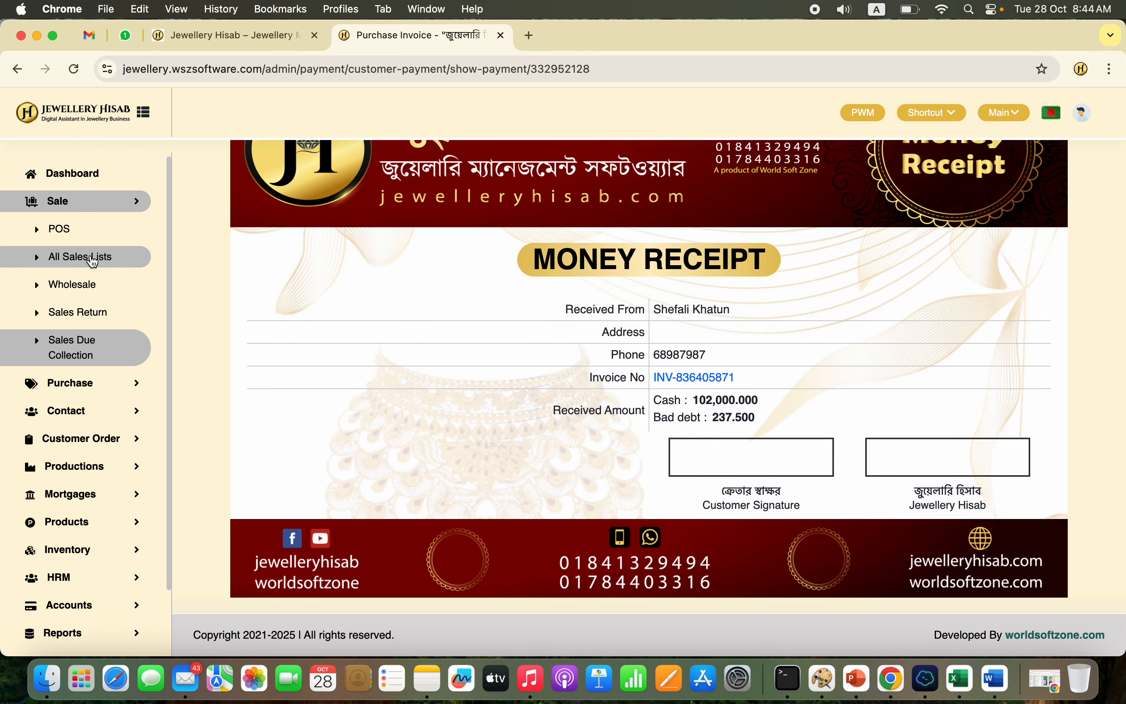
{"action": "scroll", "coordinate": [673, 274], "scroll_direction": "up", "scroll_amount": 5}
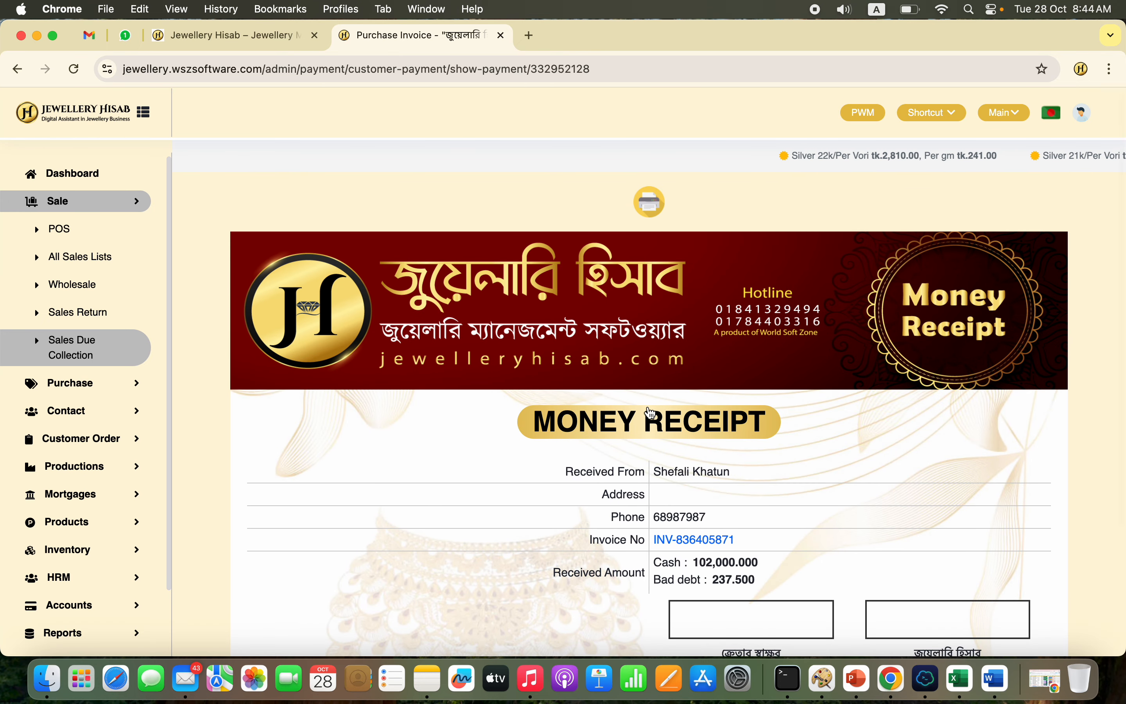
{"action": "scroll", "coordinate": [651, 410], "scroll_direction": "down", "scroll_amount": 4}
{"action": "scroll", "coordinate": [651, 412], "scroll_direction": "up", "scroll_amount": 2}
{"action": "scroll", "coordinate": [651, 411], "scroll_direction": "up", "scroll_amount": 3}
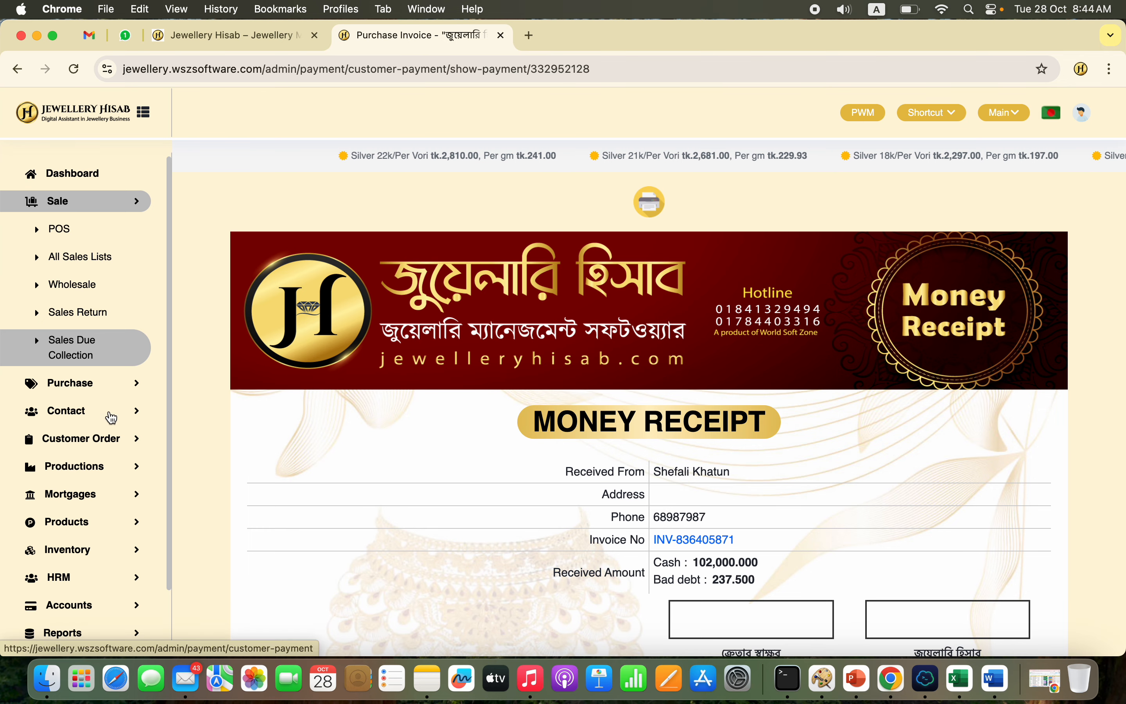
Step: Open the newest work order among all productions and review its ordered, received and due artisan sections
{"action": "left_click", "coordinate": [93, 468]}
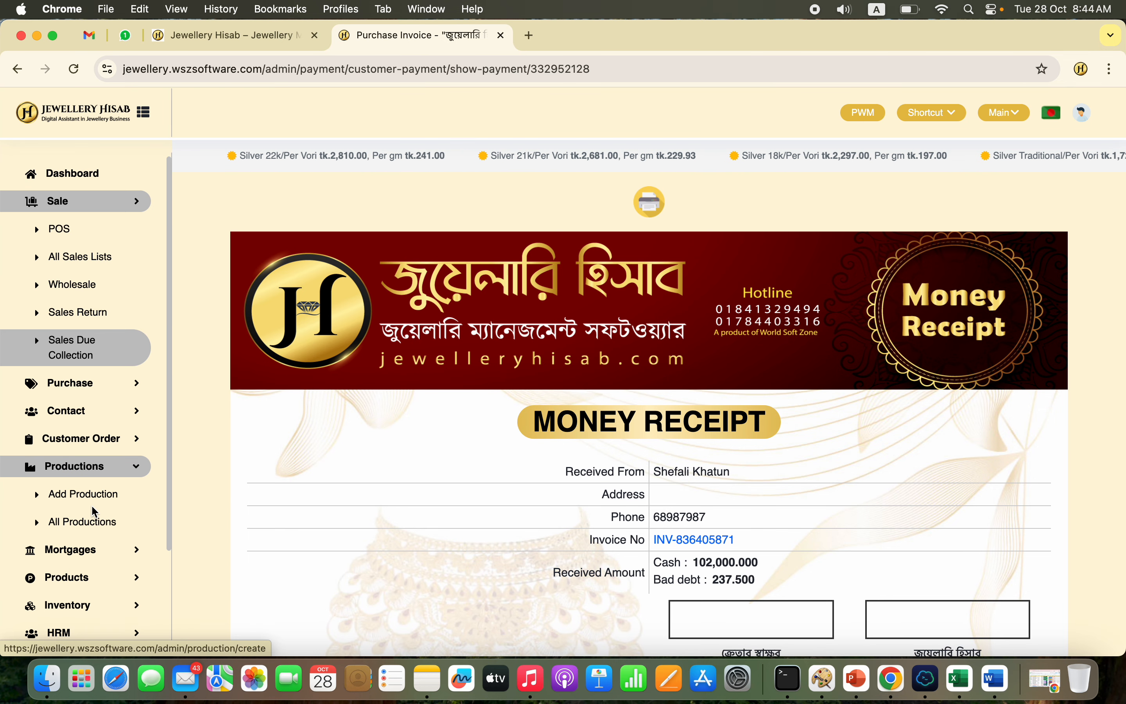
{"action": "left_click", "coordinate": [106, 520]}
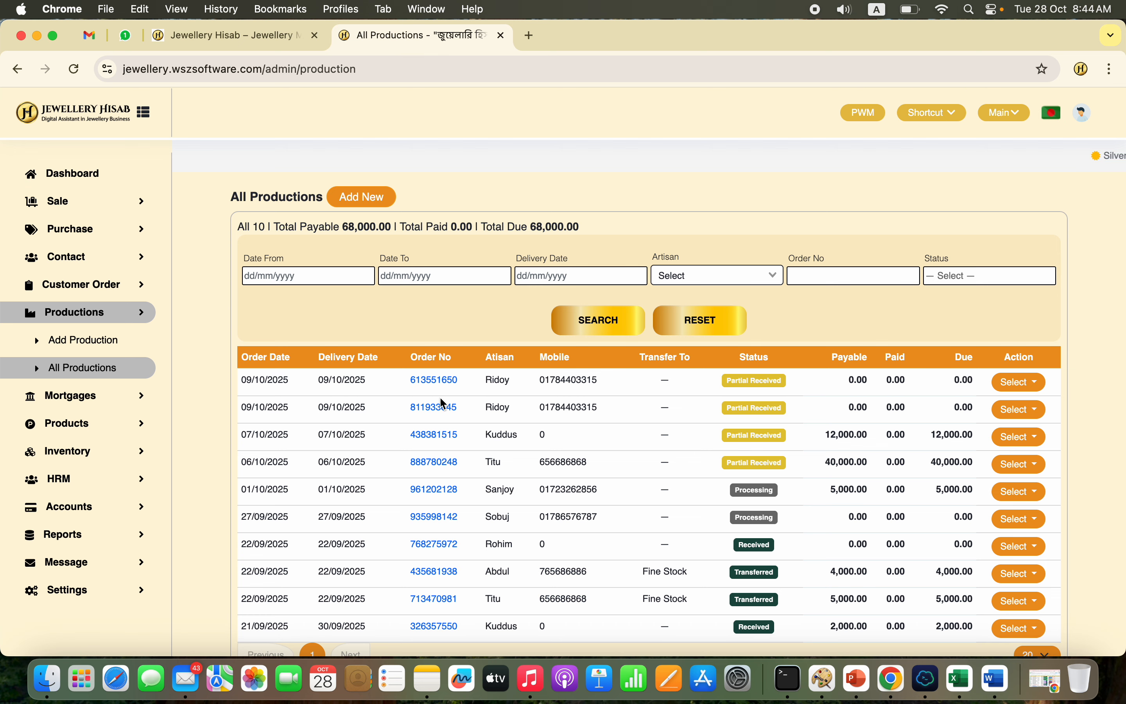
{"action": "left_click", "coordinate": [447, 380]}
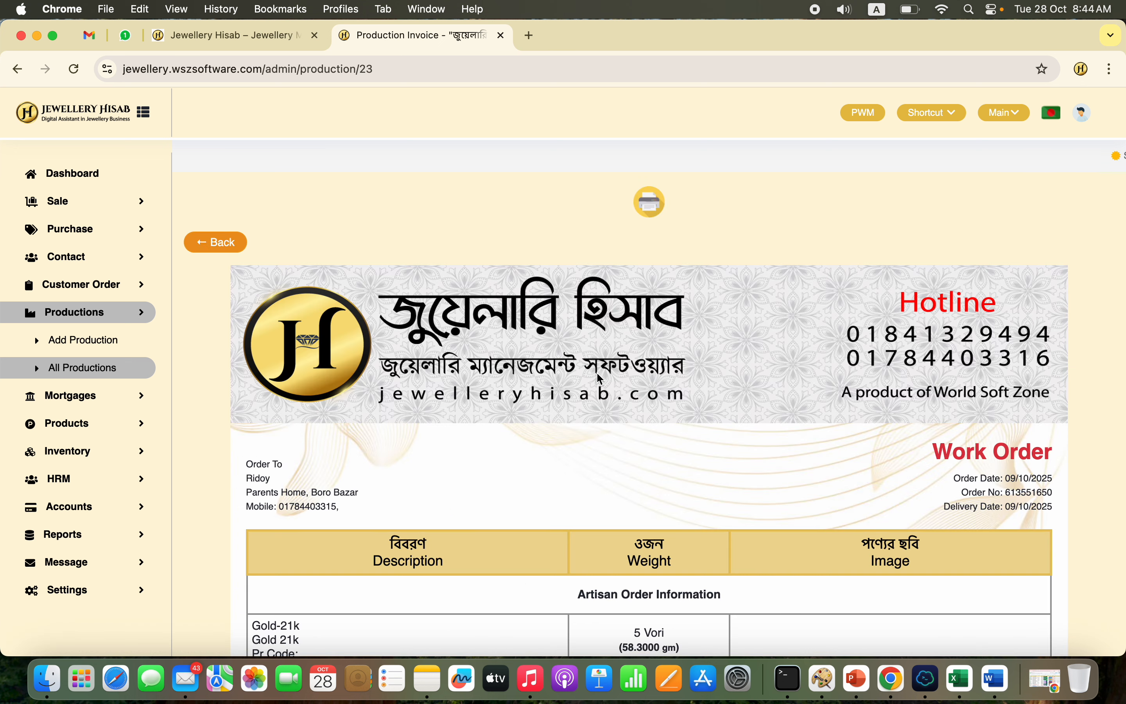
{"action": "scroll", "coordinate": [663, 387], "scroll_direction": "down", "scroll_amount": 10}
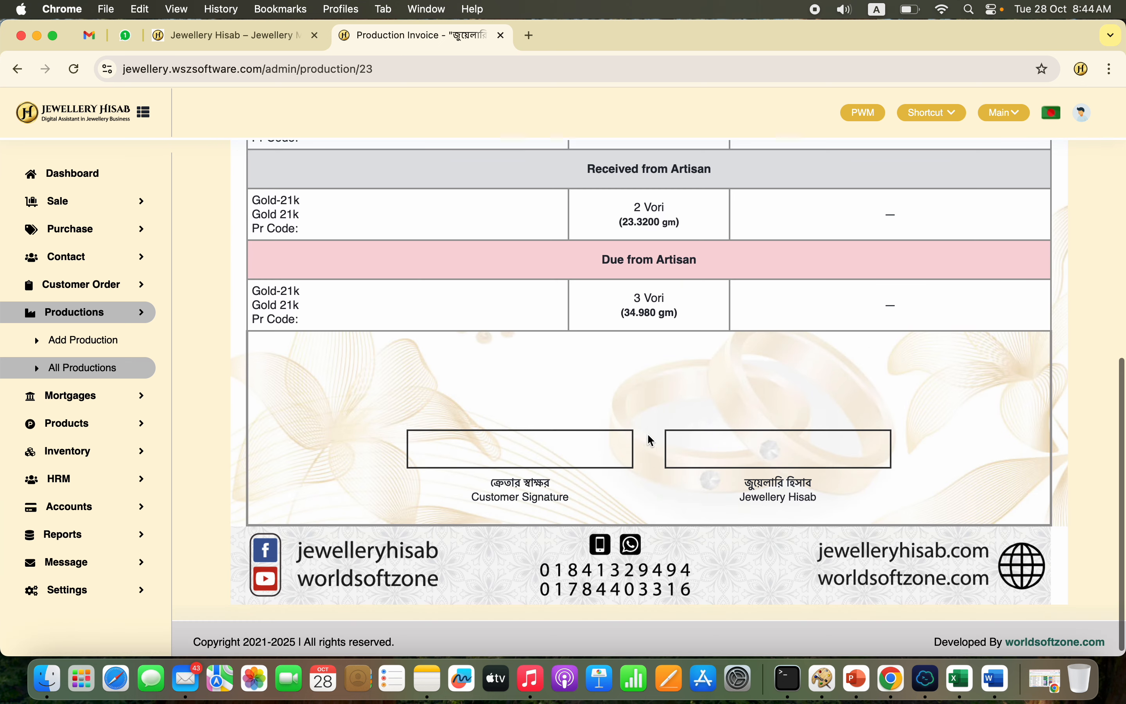
{"action": "scroll", "coordinate": [429, 479], "scroll_direction": "up", "scroll_amount": 2}
{"action": "scroll", "coordinate": [427, 478], "scroll_direction": "up", "scroll_amount": 5}
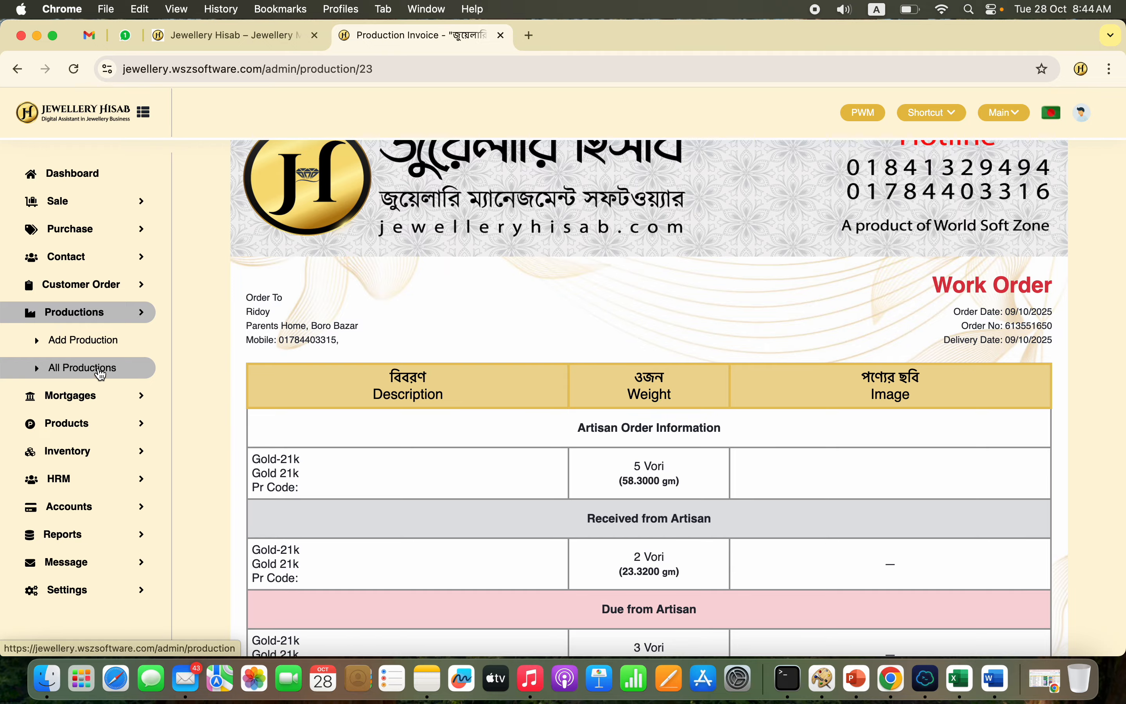
Step: List all purchases and view the invoice of the newest one
{"action": "left_click", "coordinate": [114, 235]}
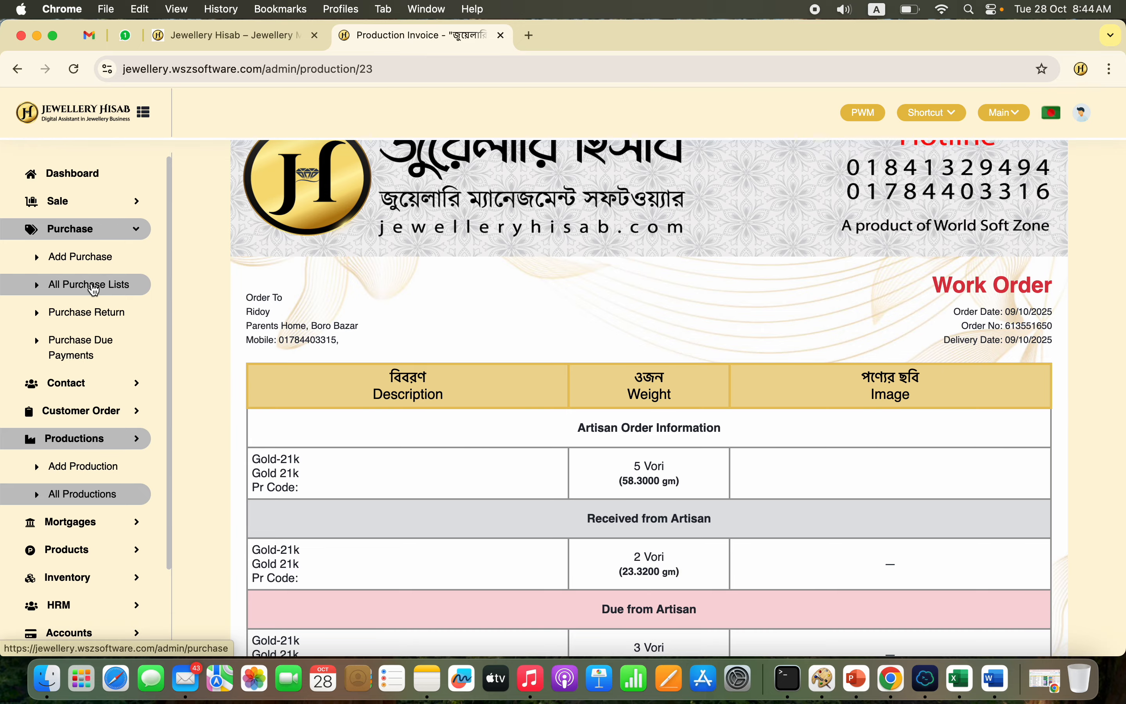
{"action": "left_click", "coordinate": [93, 290]}
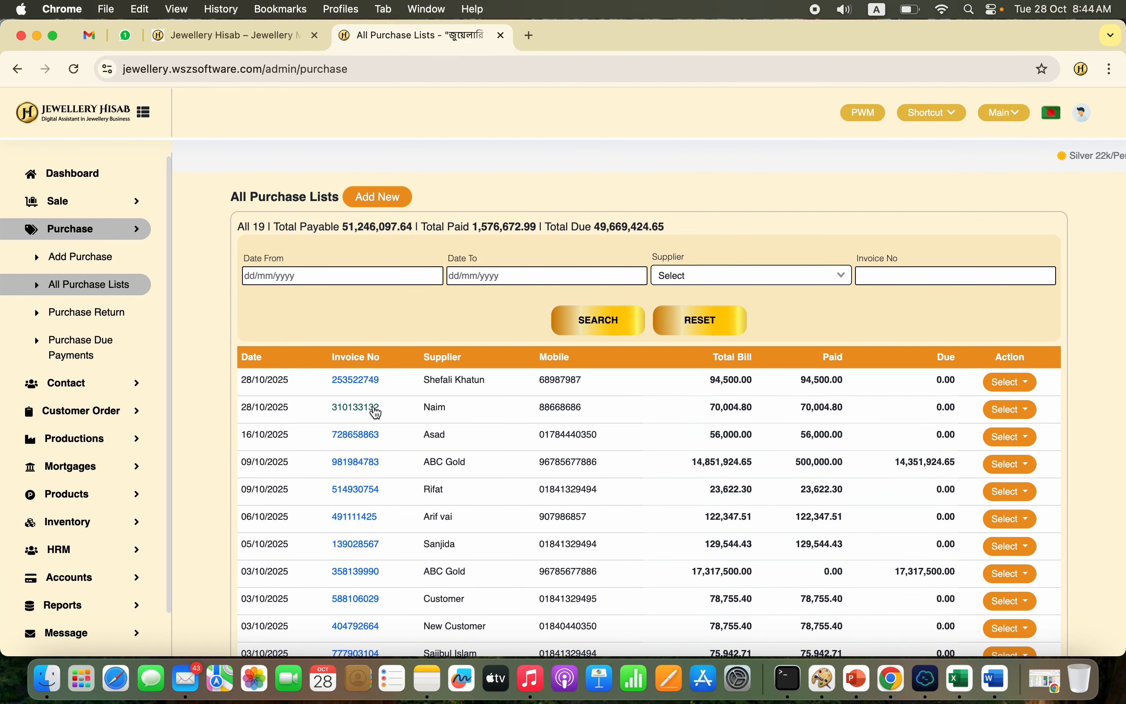
{"action": "left_click", "coordinate": [361, 381]}
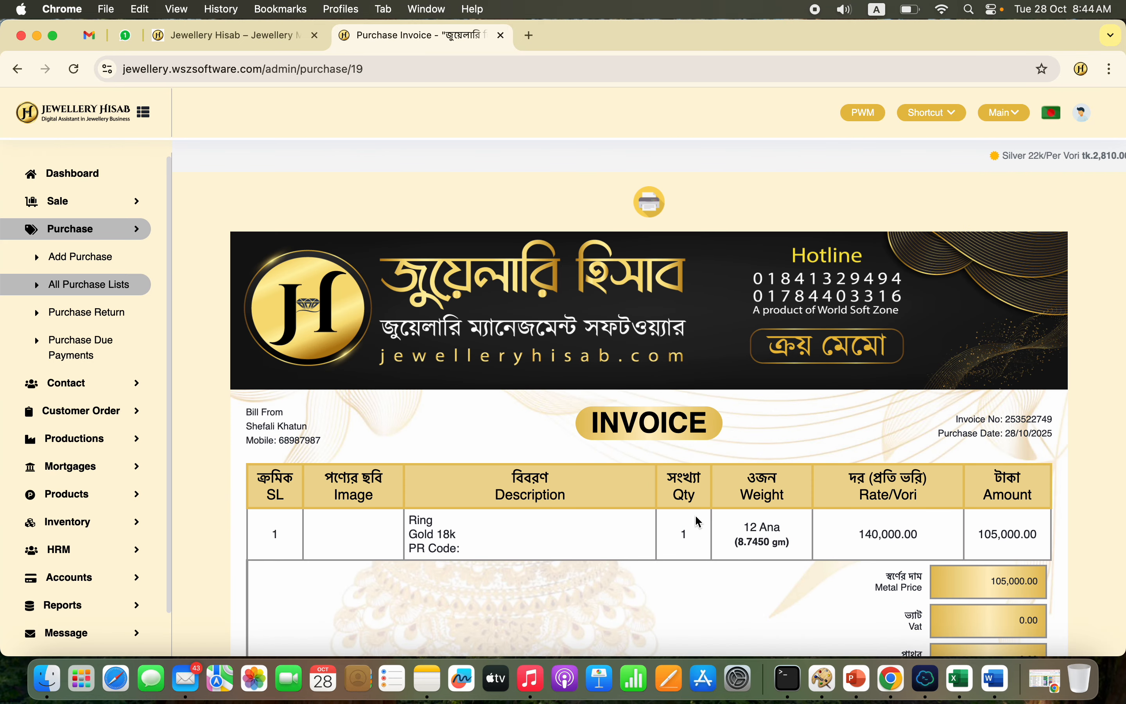
Step: Review the rest of the purchase invoice down to its totals, terms and signature boxes, and look over the mortgage functions
{"action": "scroll", "coordinate": [699, 522], "scroll_direction": "down", "scroll_amount": 8}
{"action": "scroll", "coordinate": [699, 521], "scroll_direction": "down", "scroll_amount": 3}
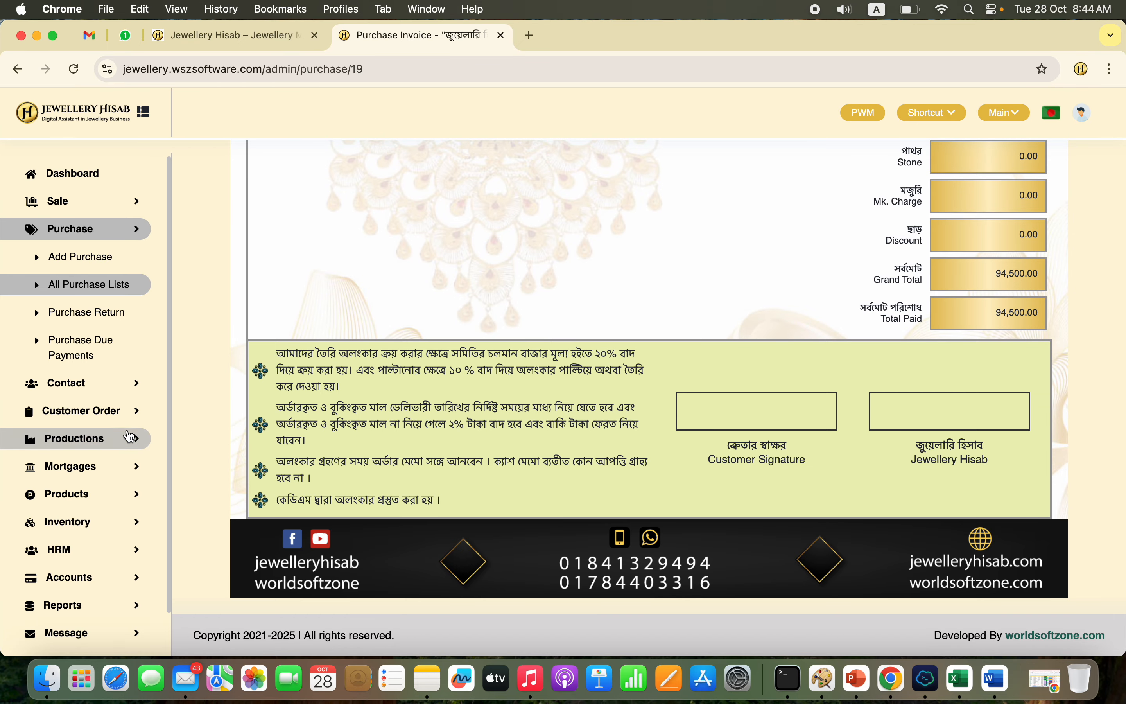
{"action": "left_click", "coordinate": [100, 463]}
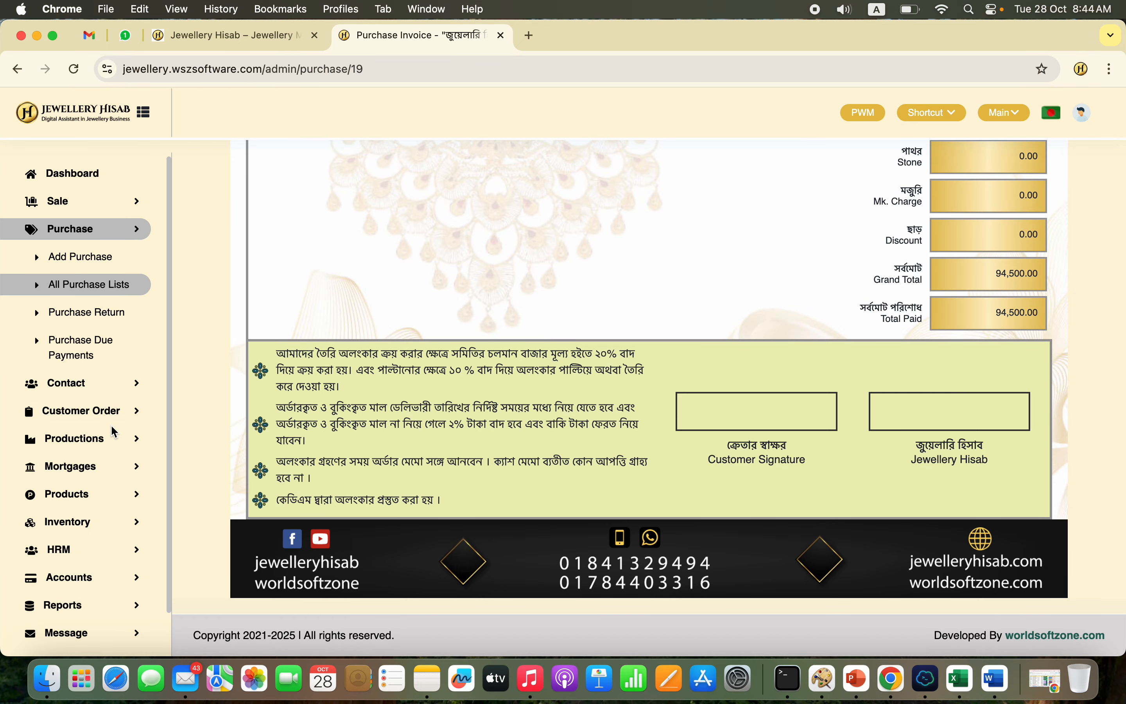
{"action": "left_click", "coordinate": [112, 437]}
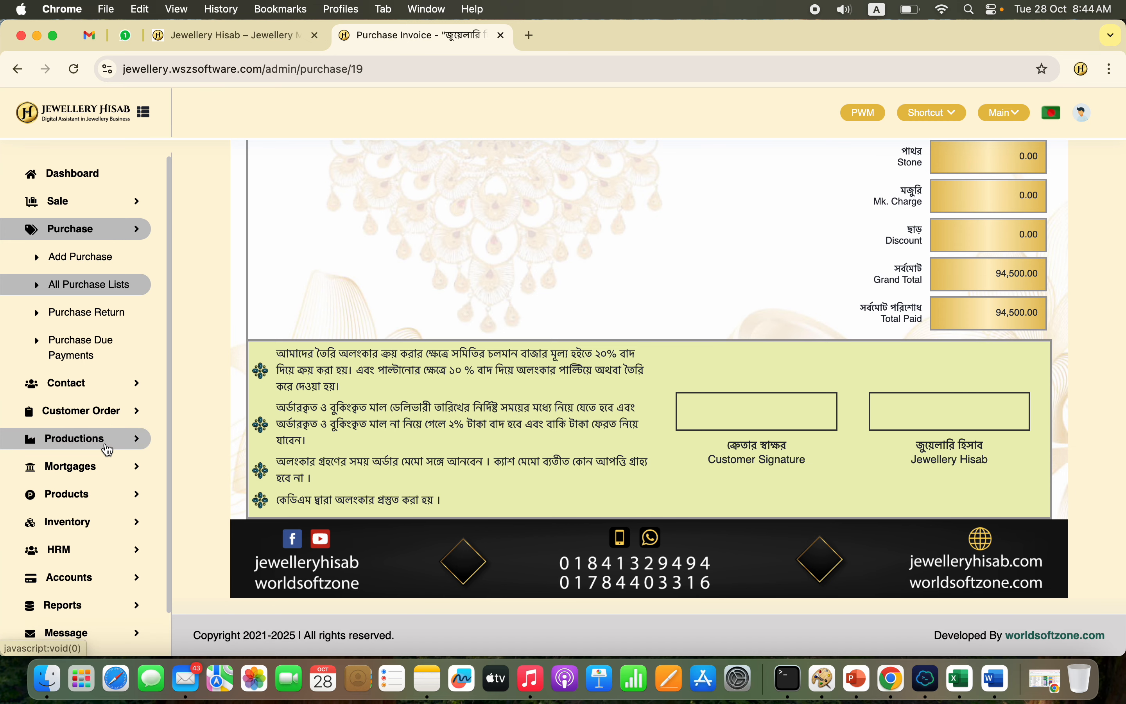
{"action": "left_click", "coordinate": [94, 522]}
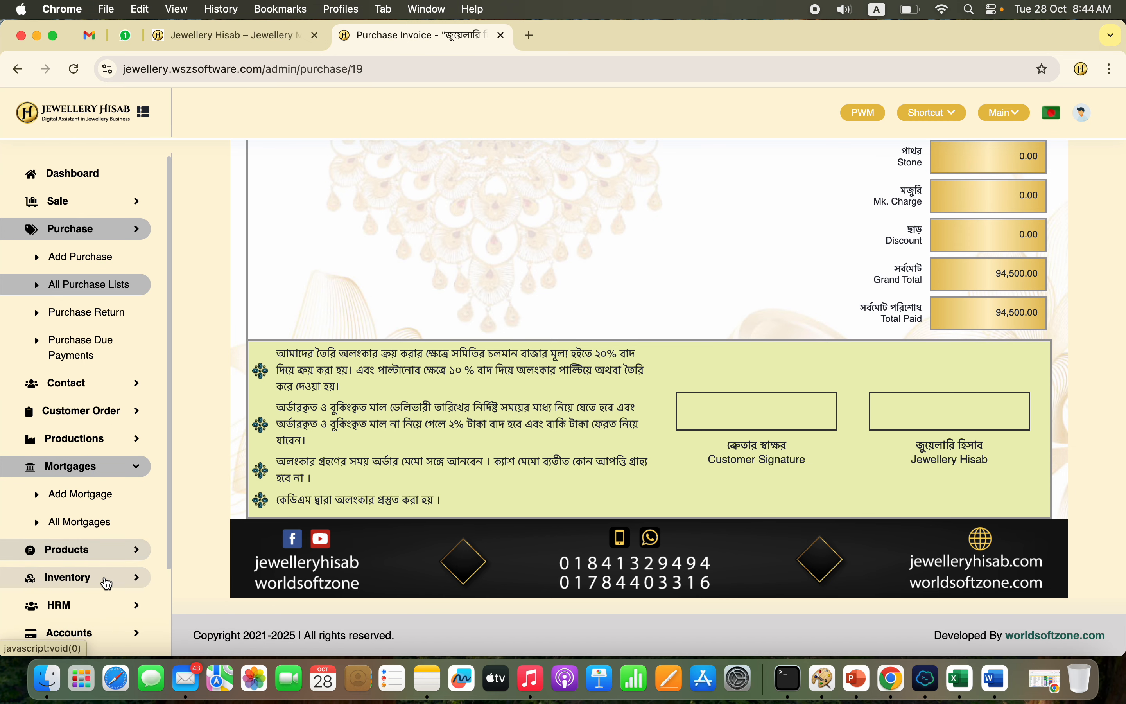
Step: View the inventory's artisan stock list and the list of artisan stock adjustments
{"action": "left_click", "coordinate": [105, 577]}
{"action": "scroll", "coordinate": [107, 568], "scroll_direction": "down", "scroll_amount": 5}
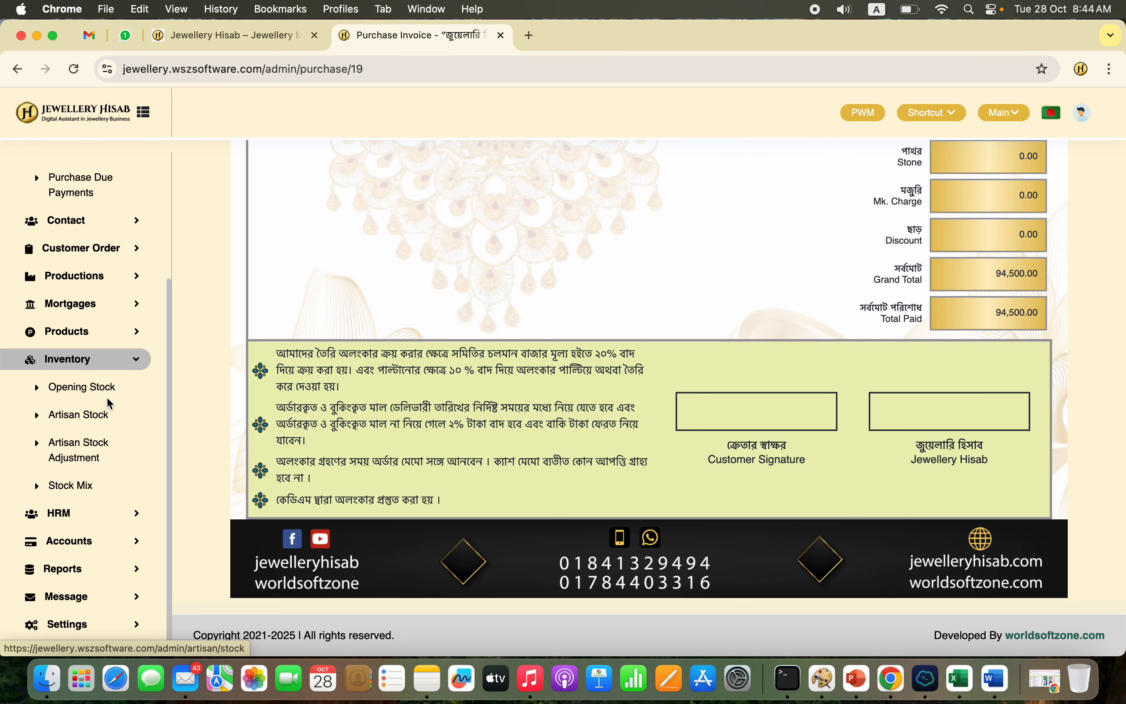
{"action": "left_click", "coordinate": [99, 464]}
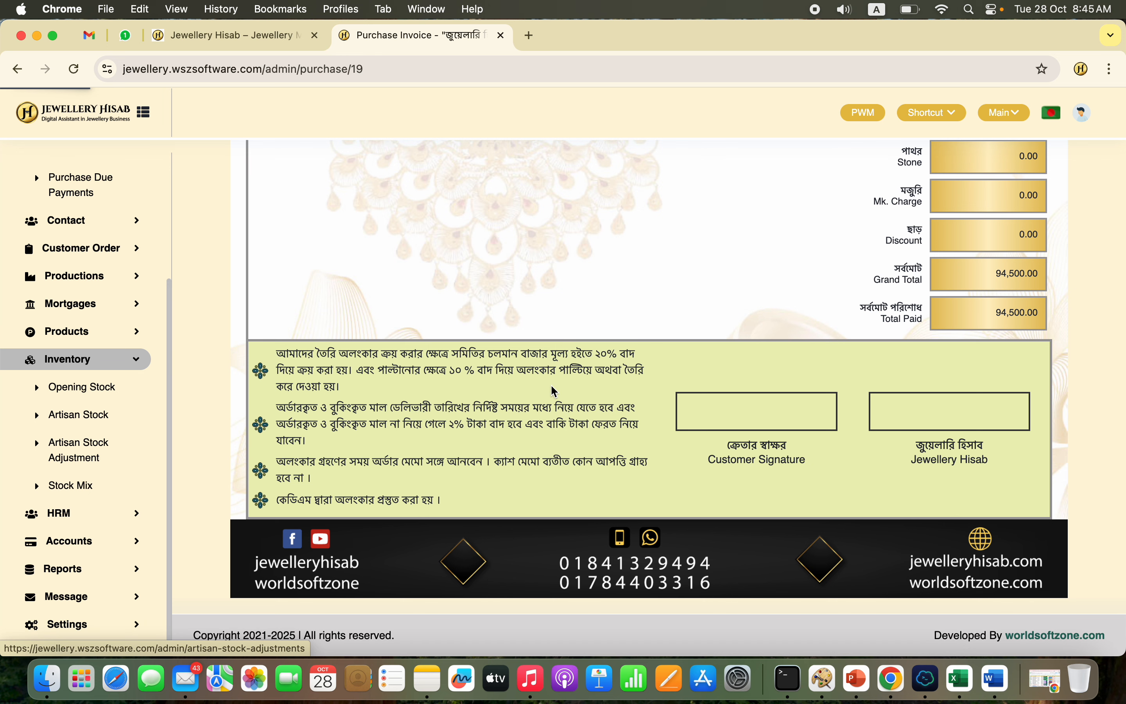
{"action": "left_click", "coordinate": [117, 460]}
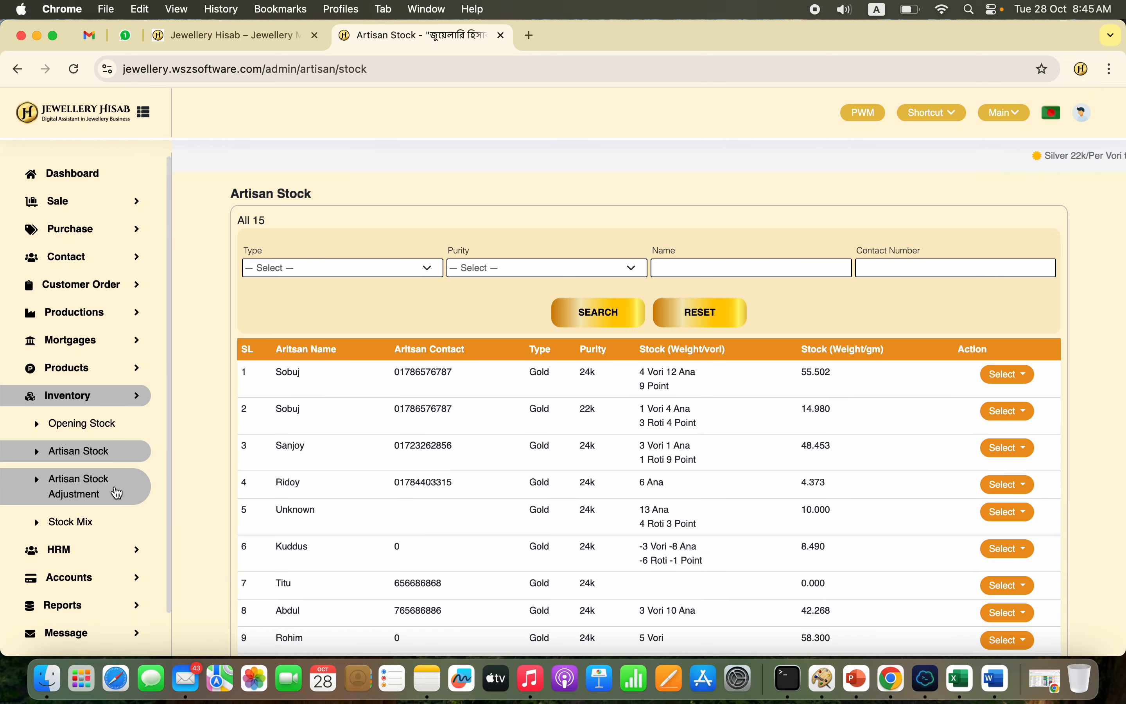
{"action": "left_click", "coordinate": [111, 493]}
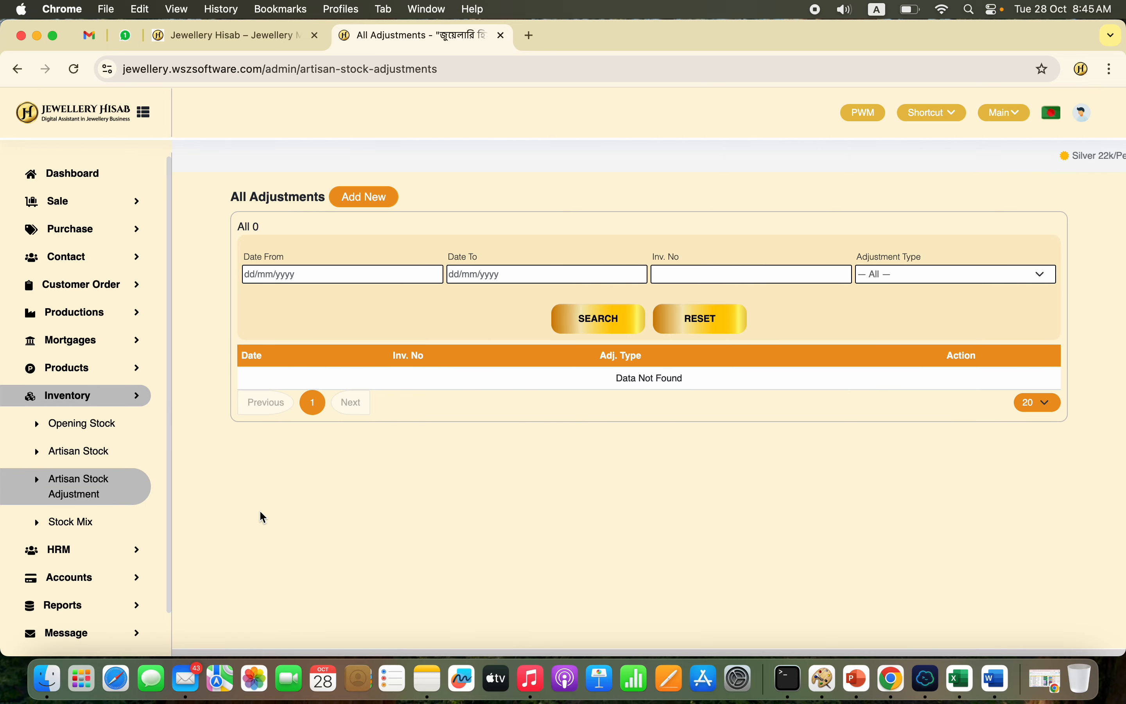
Step: Look over the HRM and Accounts functions and list all contra transactions
{"action": "left_click", "coordinate": [97, 555]}
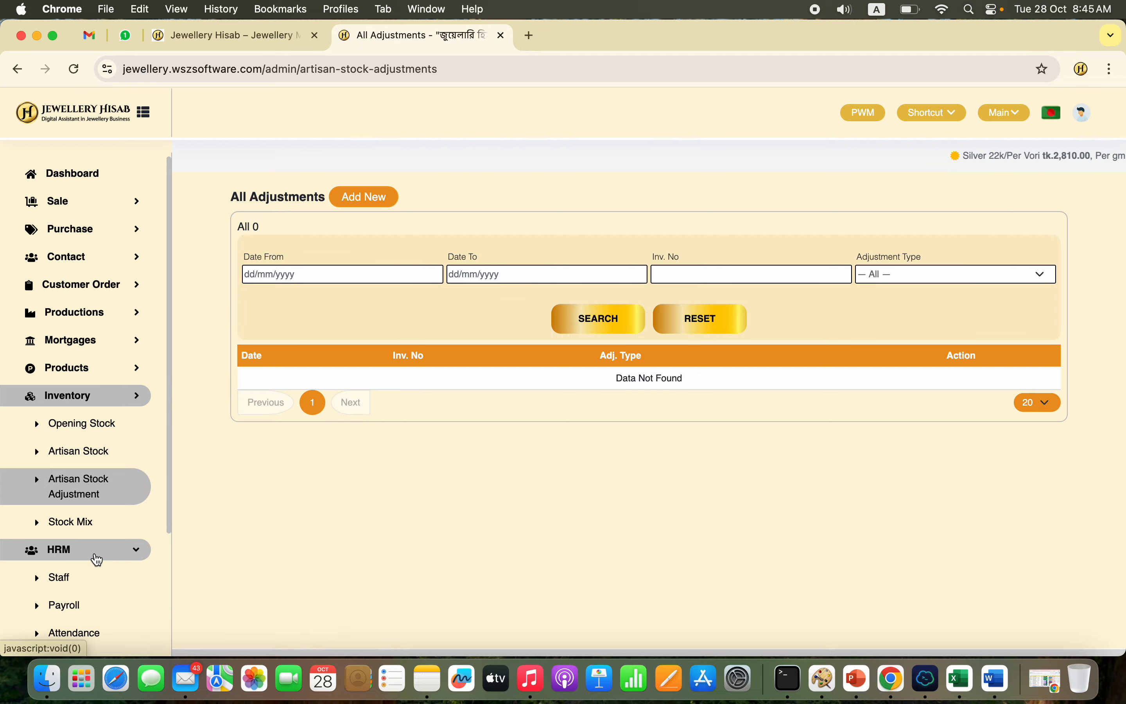
{"action": "scroll", "coordinate": [93, 556], "scroll_direction": "down", "scroll_amount": 3}
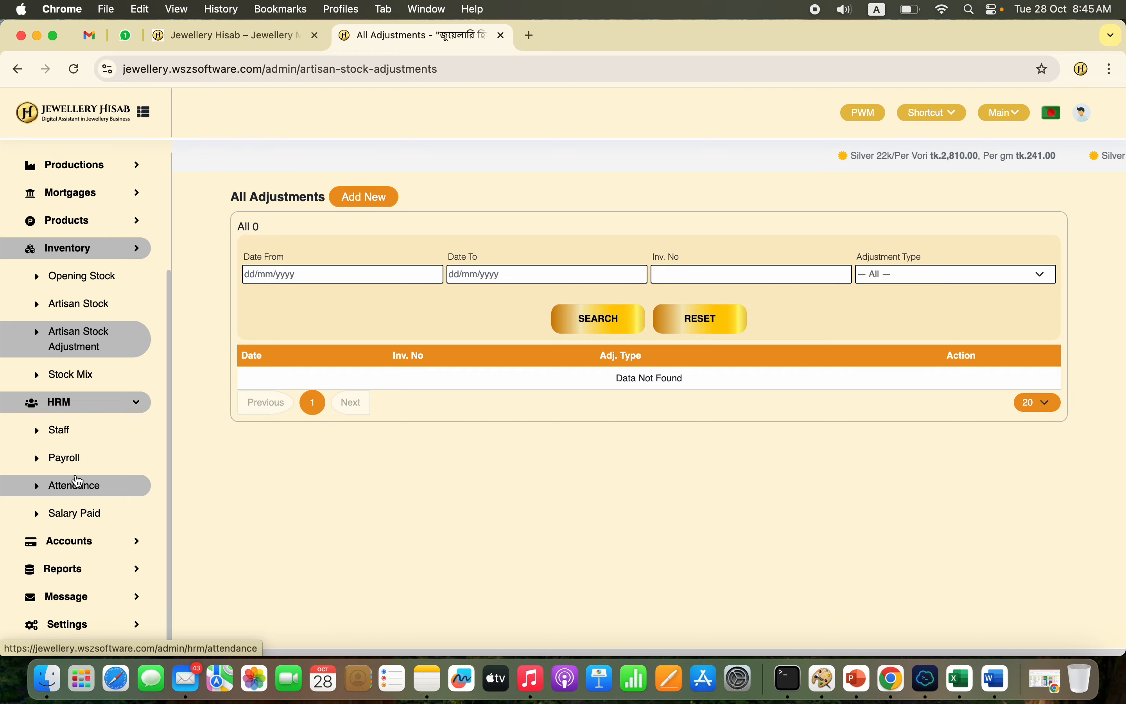
{"action": "left_click", "coordinate": [111, 550]}
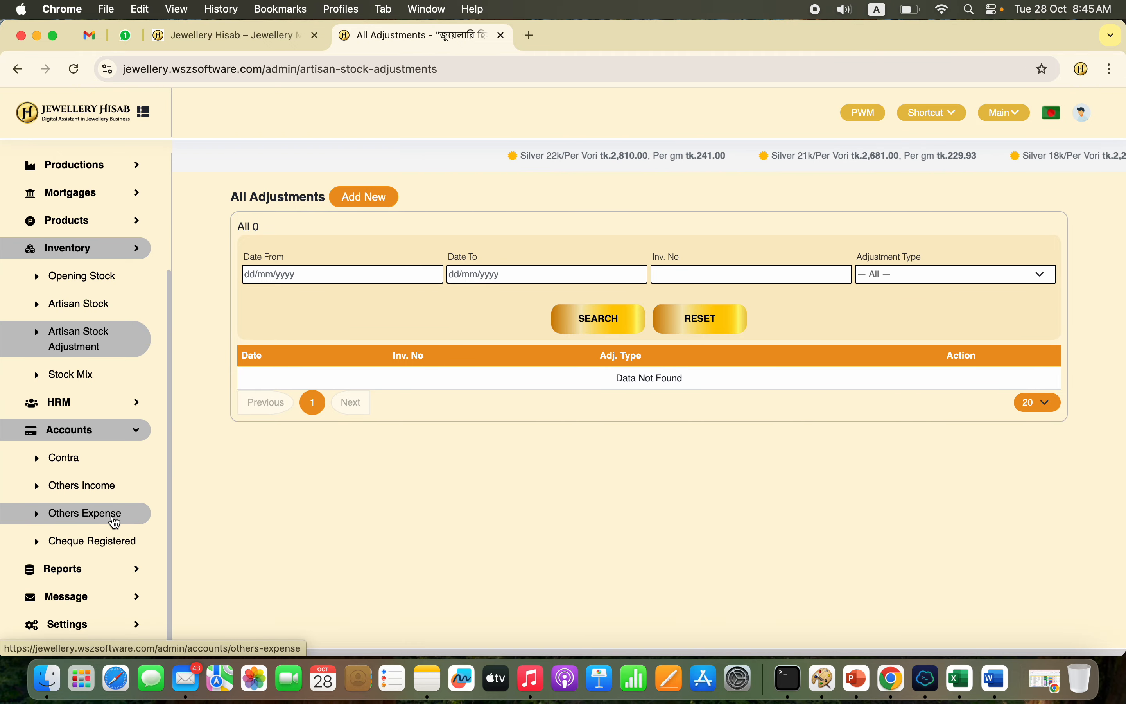
{"action": "left_click", "coordinate": [110, 461]}
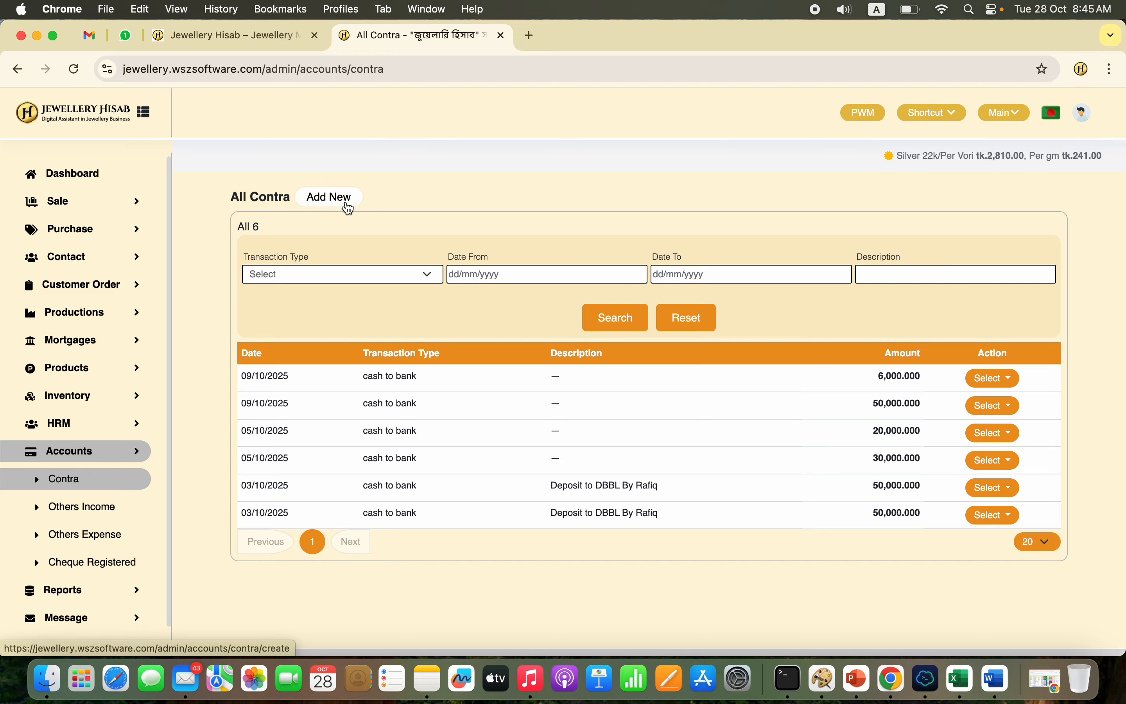
Step: View the P&L Fine Product report among the accounts reports
{"action": "scroll", "coordinate": [100, 582], "scroll_direction": "down", "scroll_amount": 1}
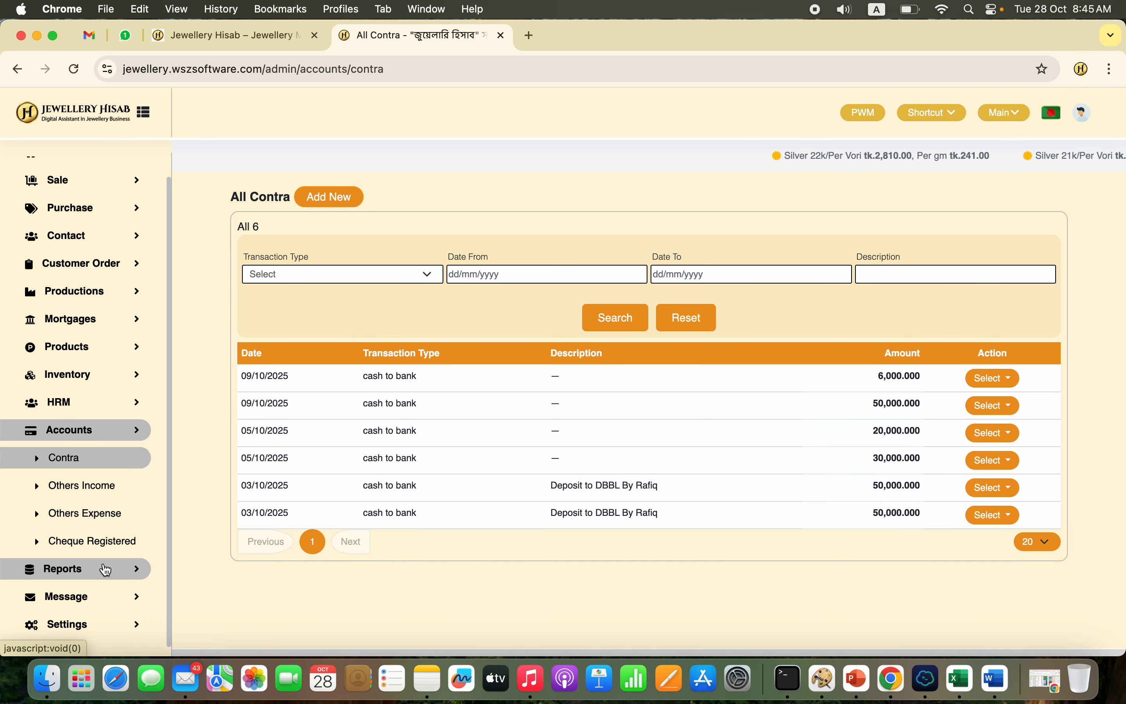
{"action": "left_click", "coordinate": [106, 569]}
{"action": "scroll", "coordinate": [108, 559], "scroll_direction": "down", "scroll_amount": 5}
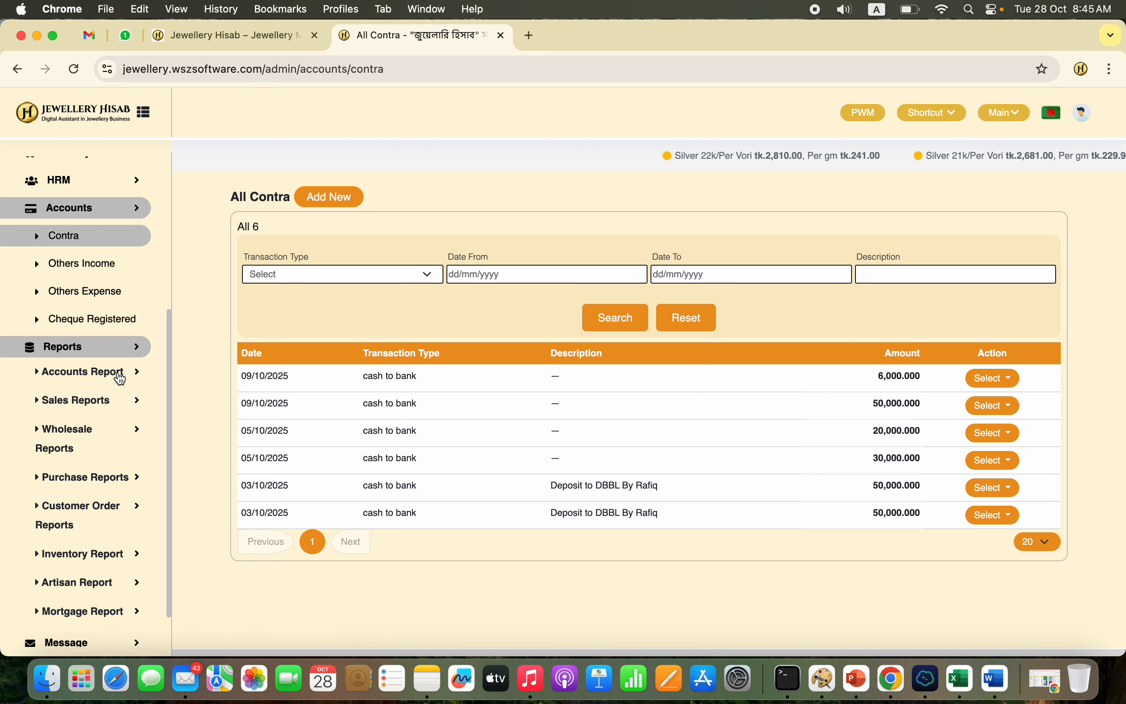
{"action": "left_click", "coordinate": [120, 374]}
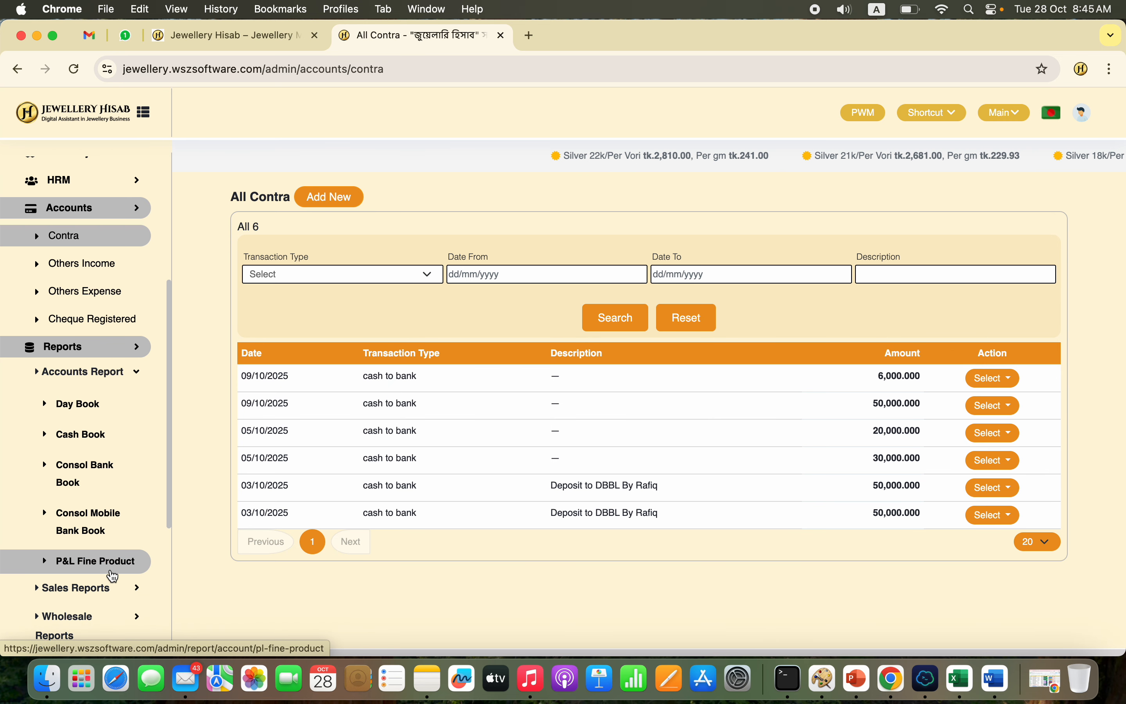
{"action": "scroll", "coordinate": [113, 576], "scroll_direction": "down", "scroll_amount": 4}
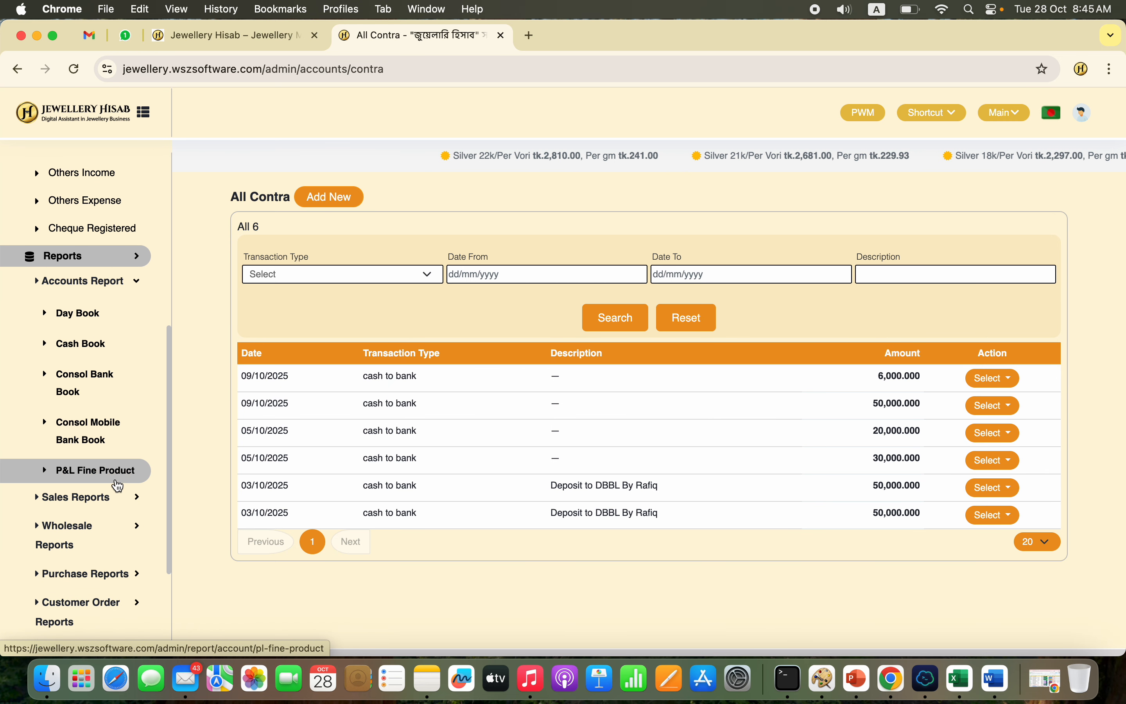
{"action": "left_click", "coordinate": [118, 486]}
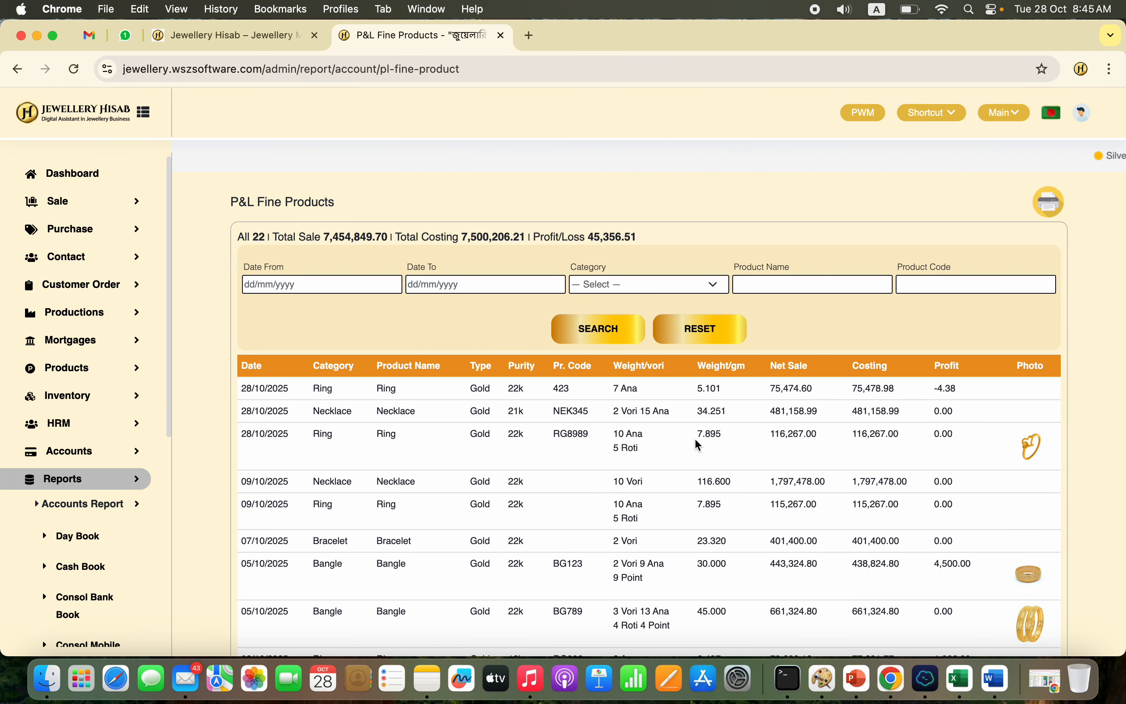
Step: Show the customer ledger from the sales reports for the first named customer in the list
{"action": "scroll", "coordinate": [113, 487], "scroll_direction": "down", "scroll_amount": 5}
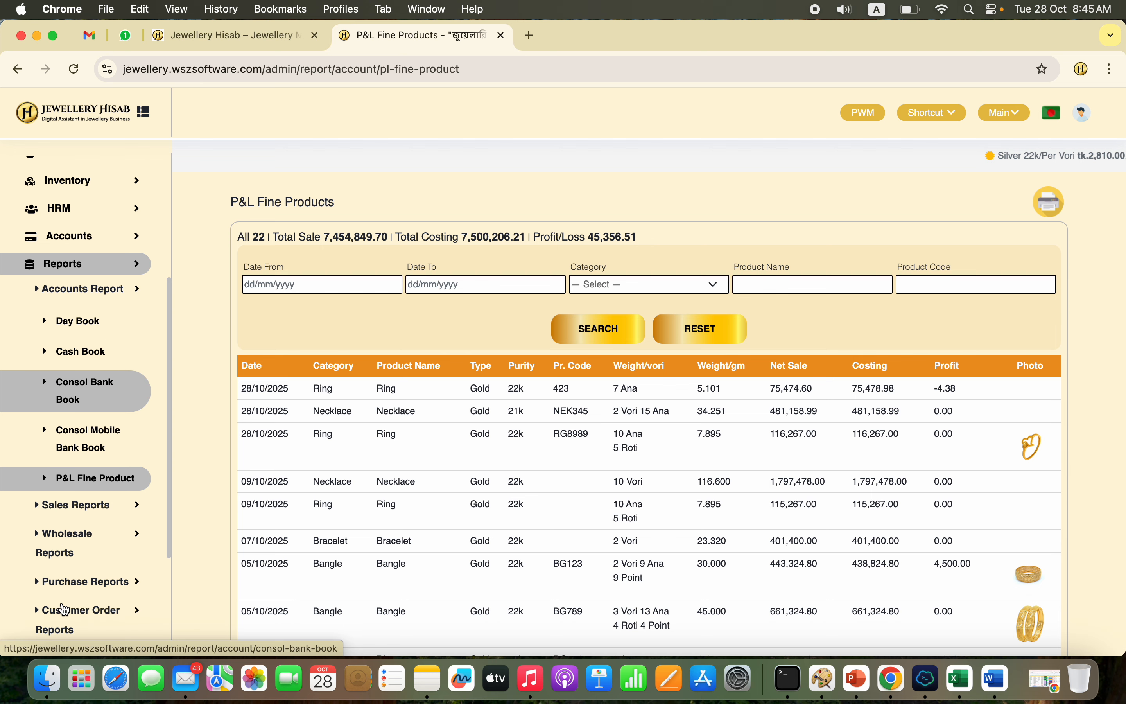
{"action": "left_click", "coordinate": [113, 487]}
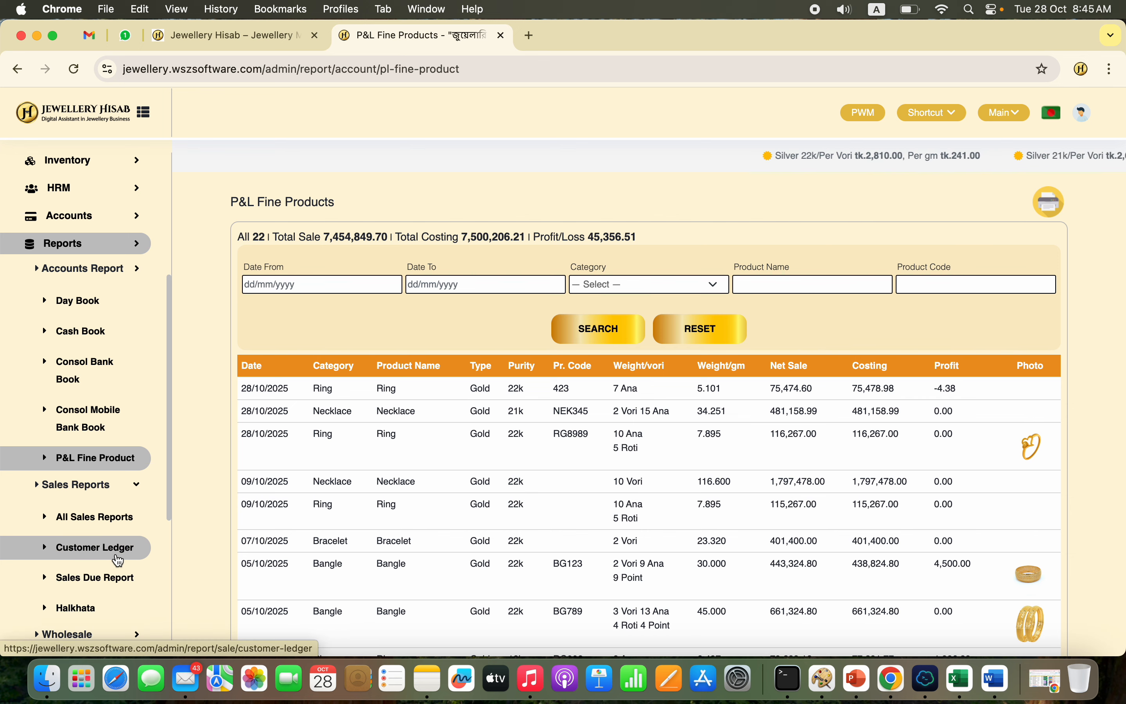
{"action": "left_click", "coordinate": [119, 559]}
{"action": "left_click", "coordinate": [470, 288]}
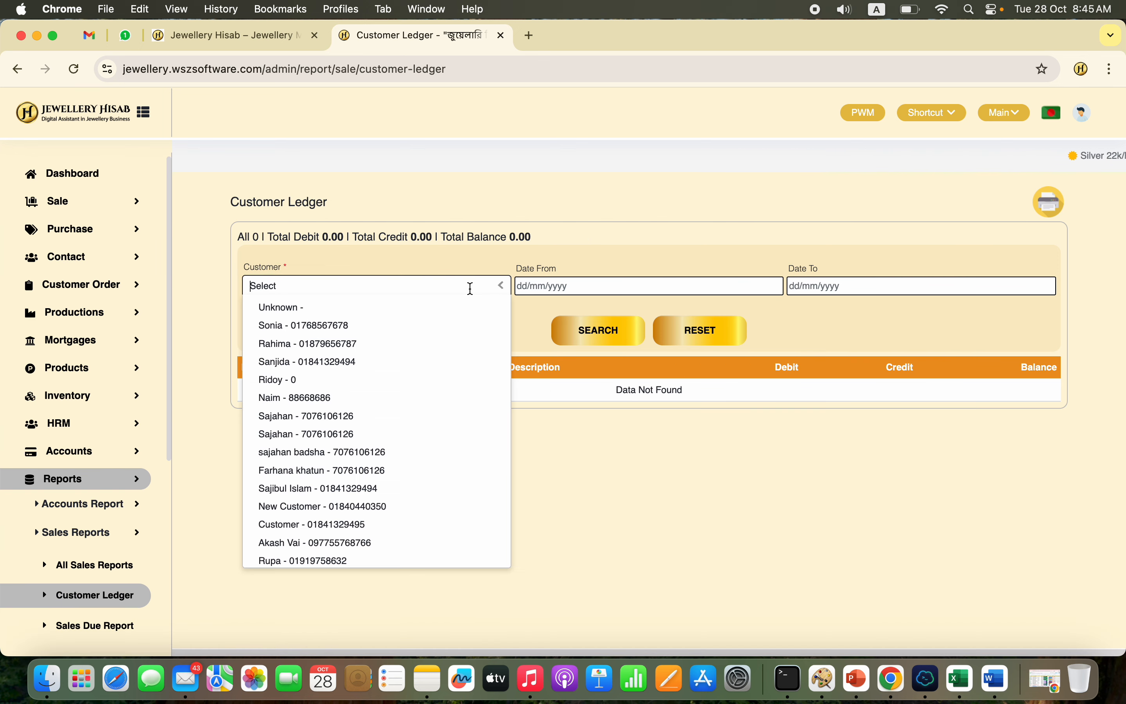
{"action": "left_click", "coordinate": [395, 325]}
{"action": "left_click", "coordinate": [610, 330]}
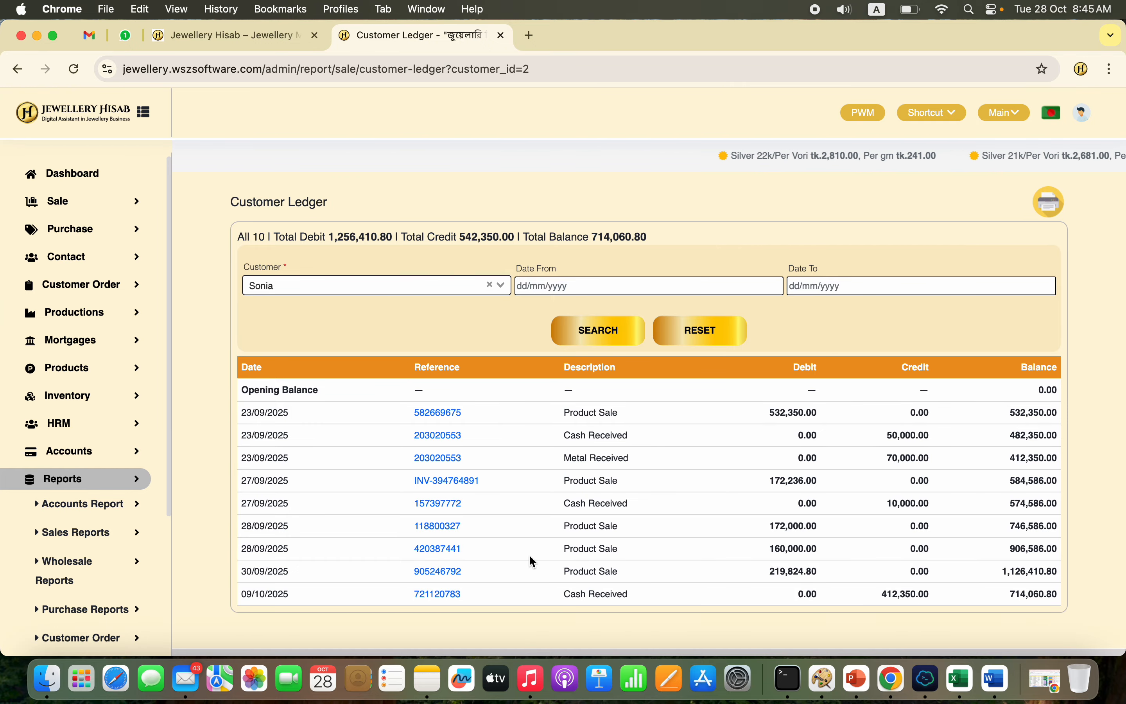
Step: View the All Stock Report from the inventory reports, filtered by the stock type Fine Stock
{"action": "scroll", "coordinate": [92, 579], "scroll_direction": "down", "scroll_amount": 4}
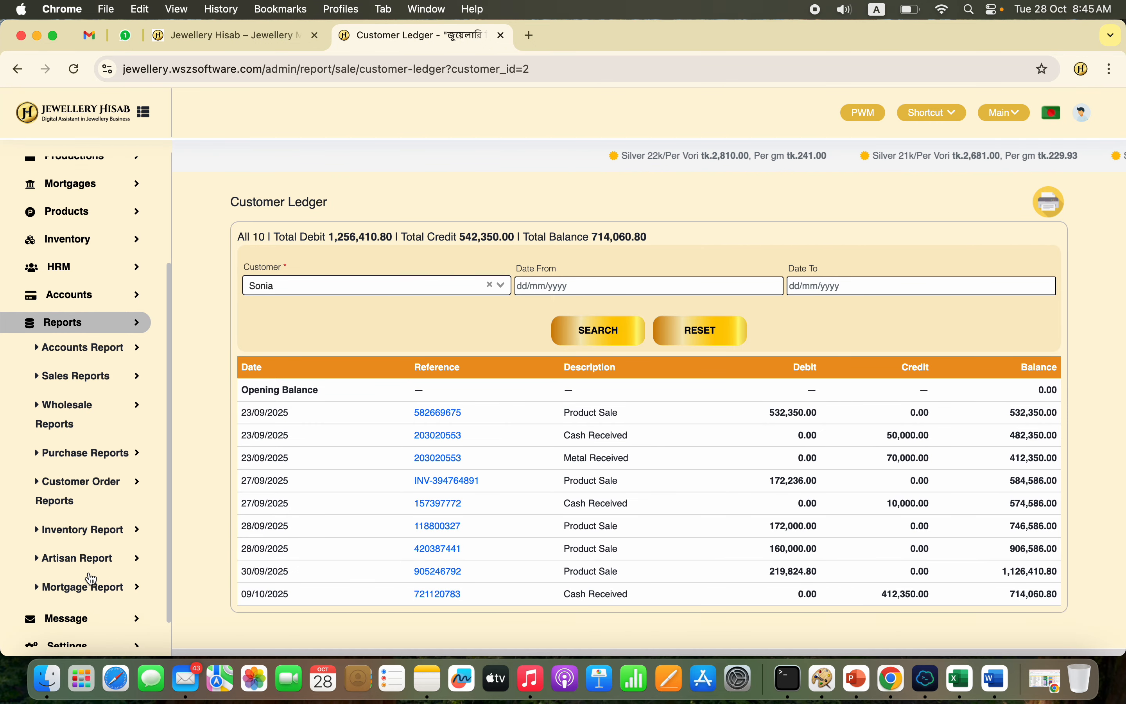
{"action": "scroll", "coordinate": [92, 579], "scroll_direction": "down", "scroll_amount": 1}
{"action": "left_click", "coordinate": [119, 508]}
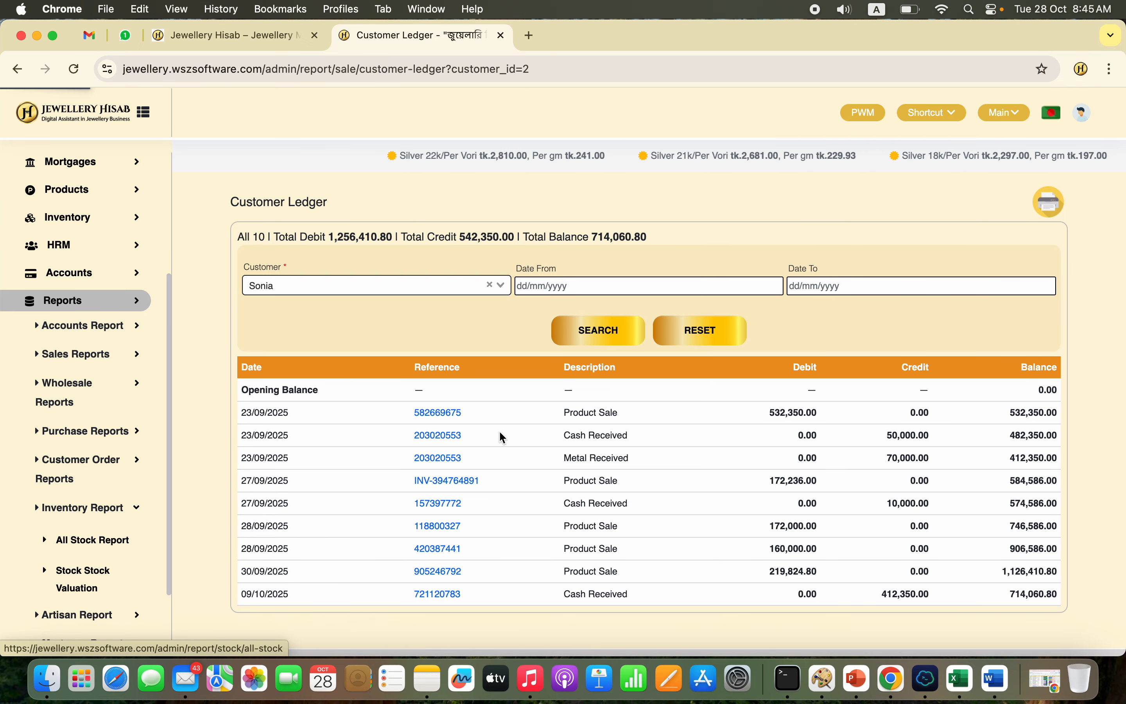
{"action": "left_click", "coordinate": [429, 287]}
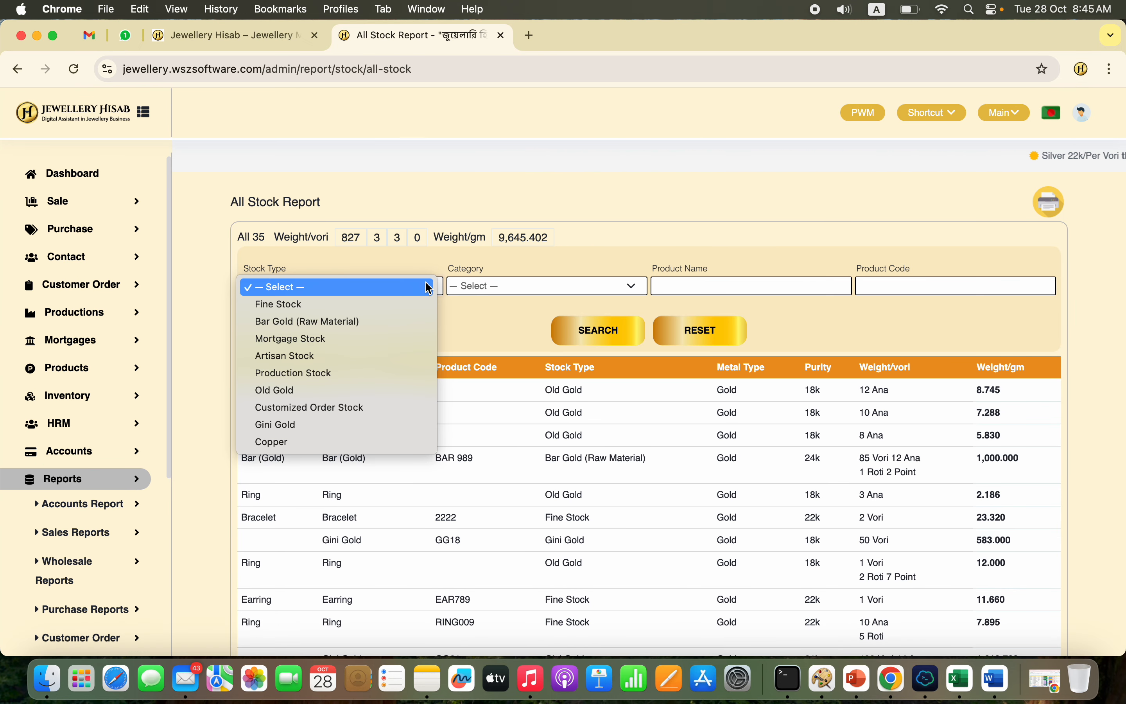
{"action": "left_click", "coordinate": [390, 303]}
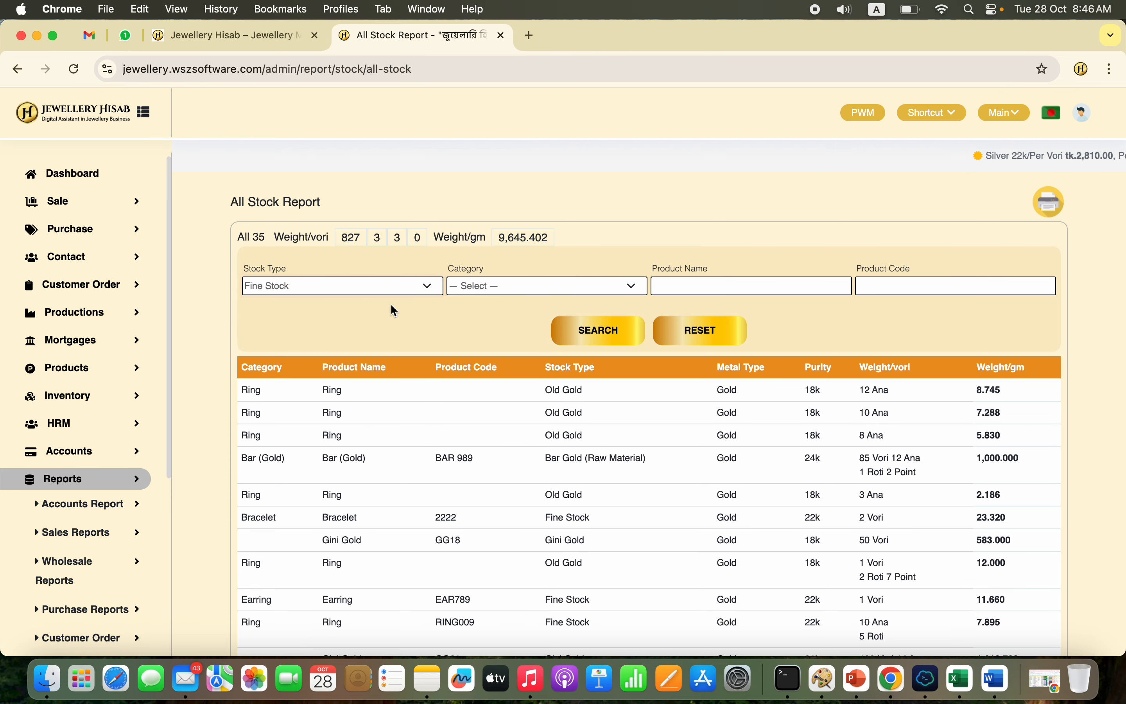
{"action": "left_click", "coordinate": [603, 329]}
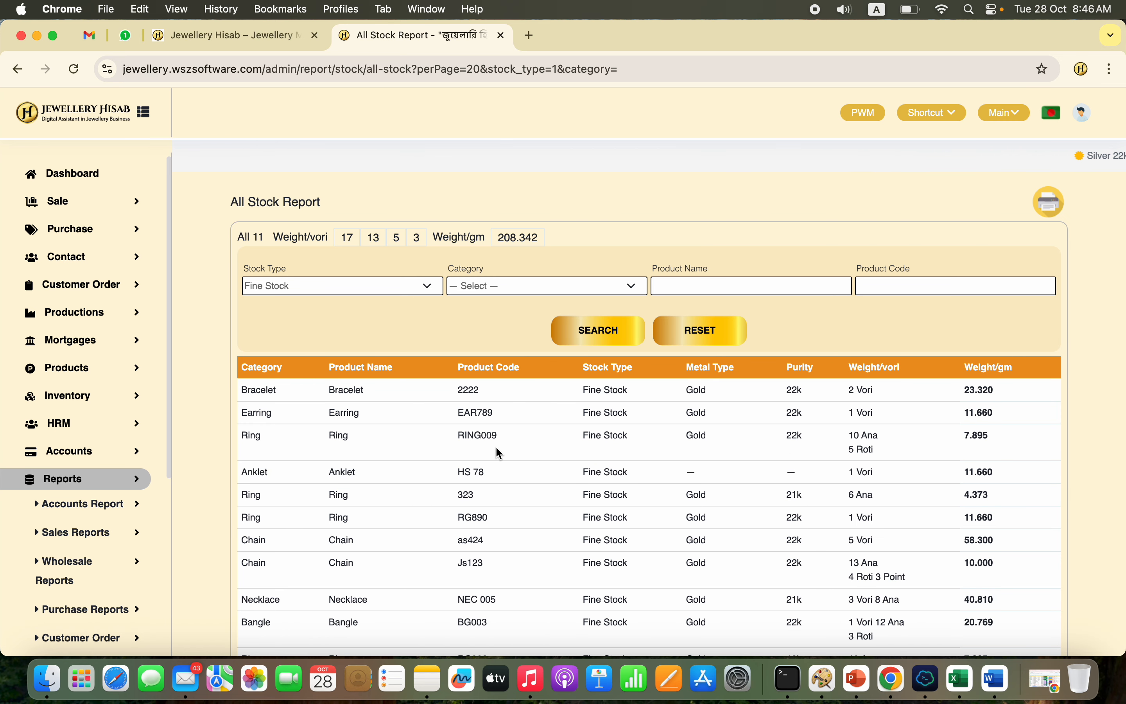
Step: Narrow the fine stock report to the Ring category and check its total weight in vori and grams
{"action": "left_click", "coordinate": [559, 283]}
{"action": "left_click", "coordinate": [528, 304]}
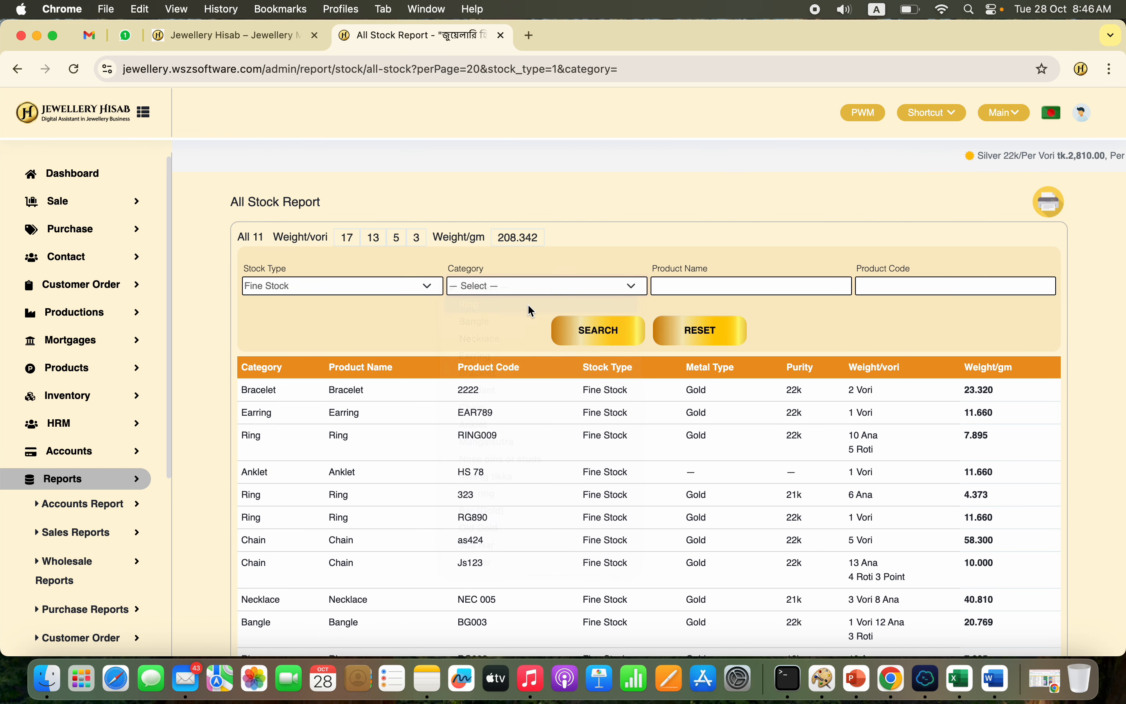
{"action": "left_click", "coordinate": [597, 333]}
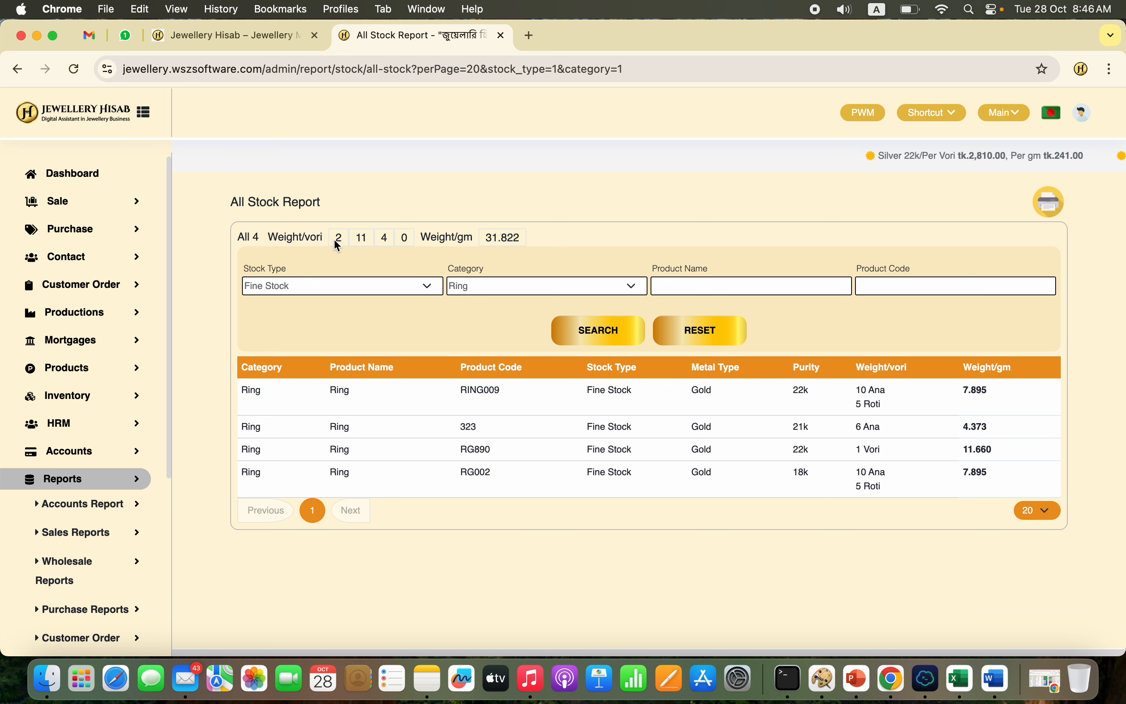
{"action": "left_click_drag", "start_coordinate": [334, 238], "coordinate": [526, 241]}
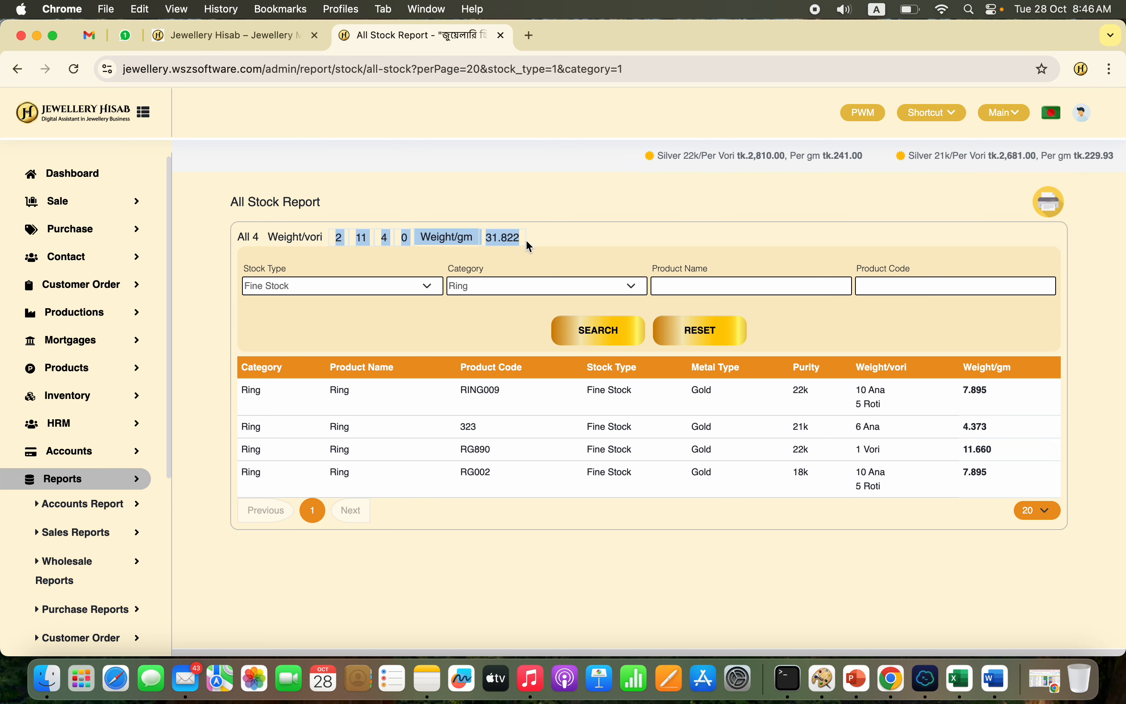
{"action": "left_click", "coordinate": [526, 241]}
Step: Reset the stock report filters and show only the stock type Bar Gold (Raw Material)
{"action": "scroll", "coordinate": [93, 606], "scroll_direction": "down", "scroll_amount": 5}
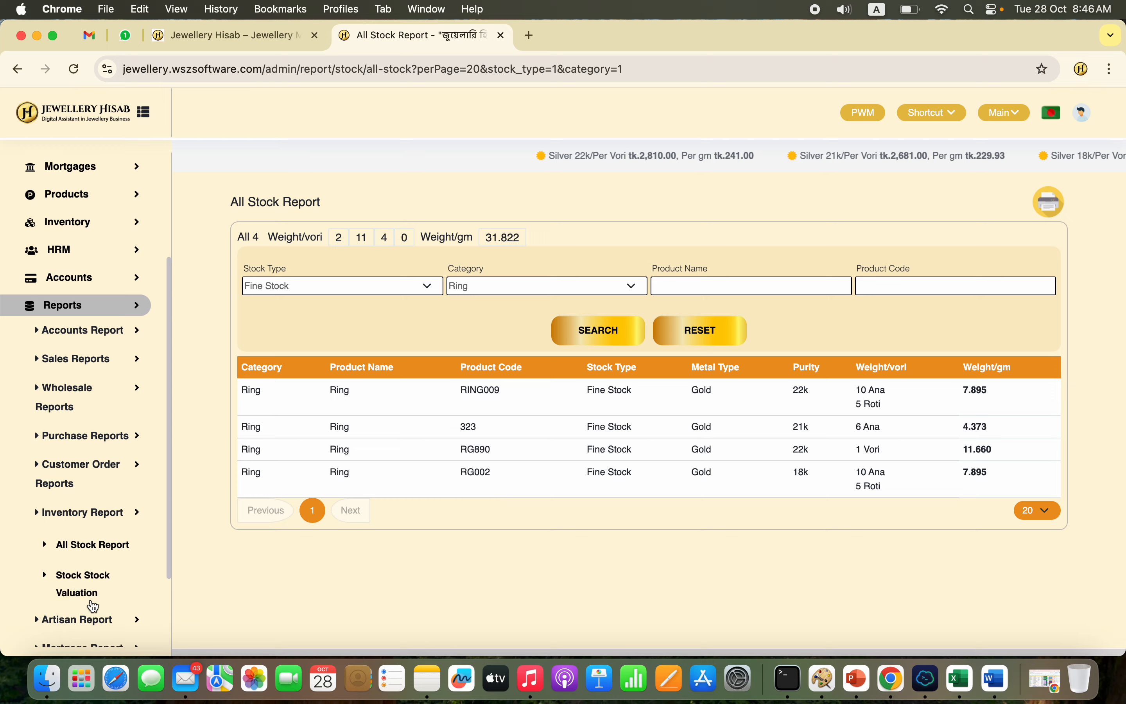
{"action": "left_click", "coordinate": [674, 330]}
{"action": "left_click", "coordinate": [379, 288]}
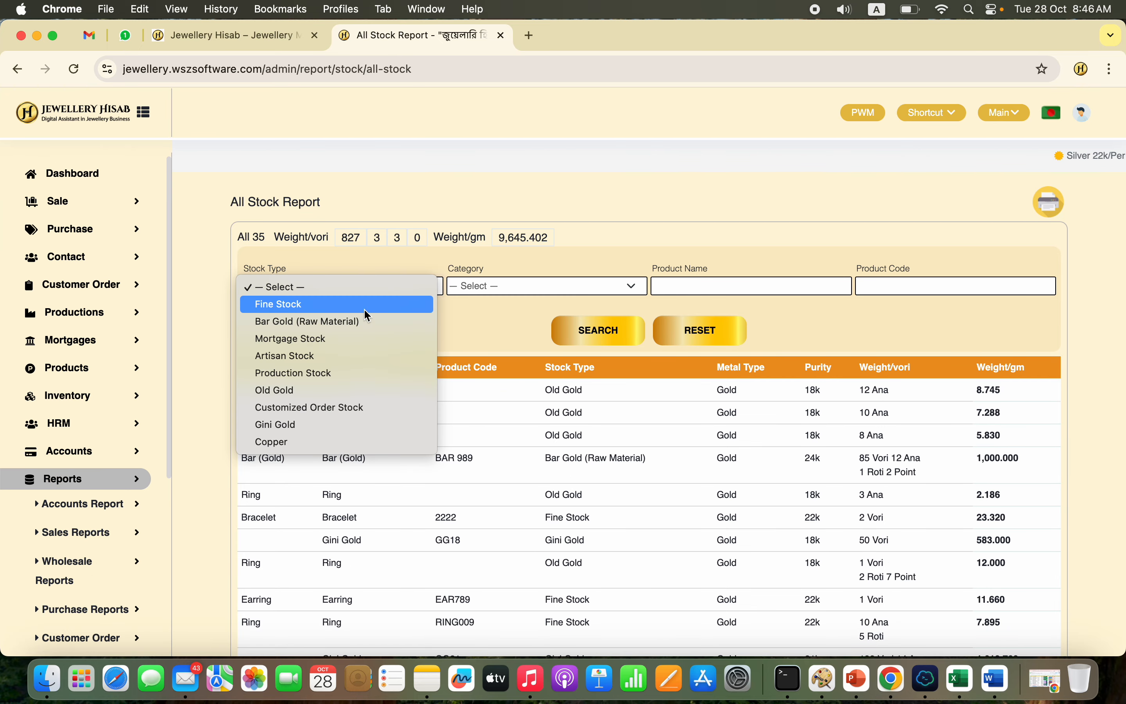
{"action": "left_click", "coordinate": [365, 321]}
{"action": "left_click", "coordinate": [610, 342]}
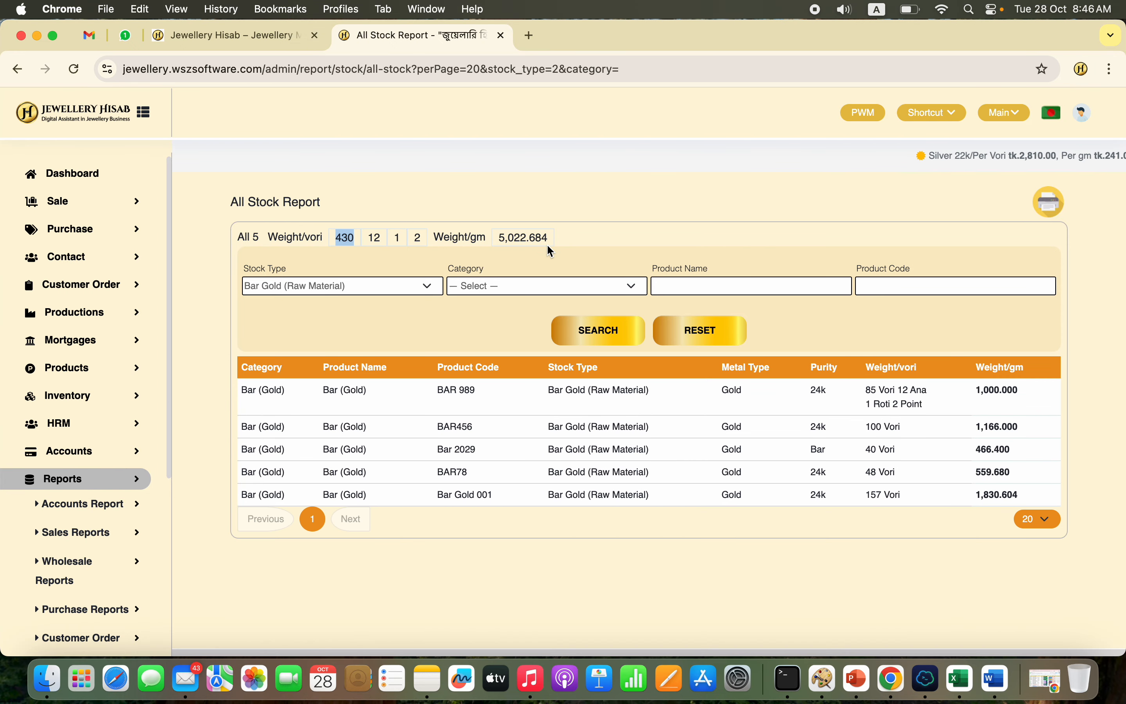
Step: Look over the message functions, and view the PWM physical weight measurement form without saving an entry
{"action": "scroll", "coordinate": [100, 591], "scroll_direction": "down", "scroll_amount": 6}
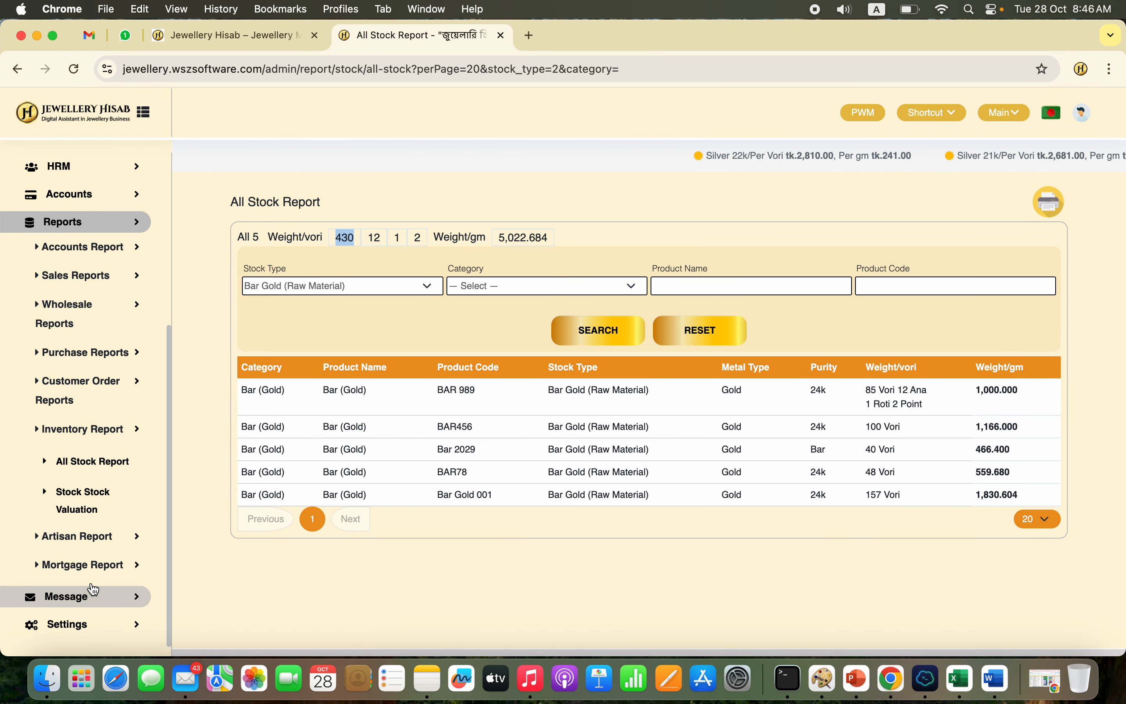
{"action": "left_click", "coordinate": [83, 600]}
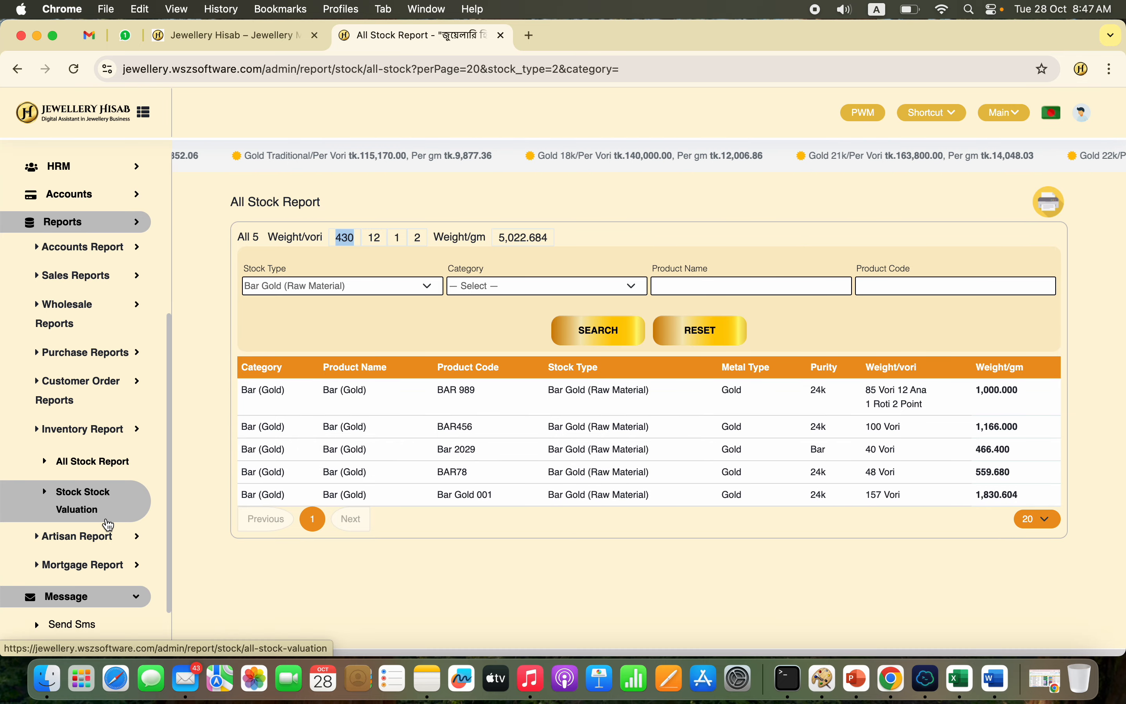
{"action": "scroll", "coordinate": [108, 525], "scroll_direction": "up", "scroll_amount": 5}
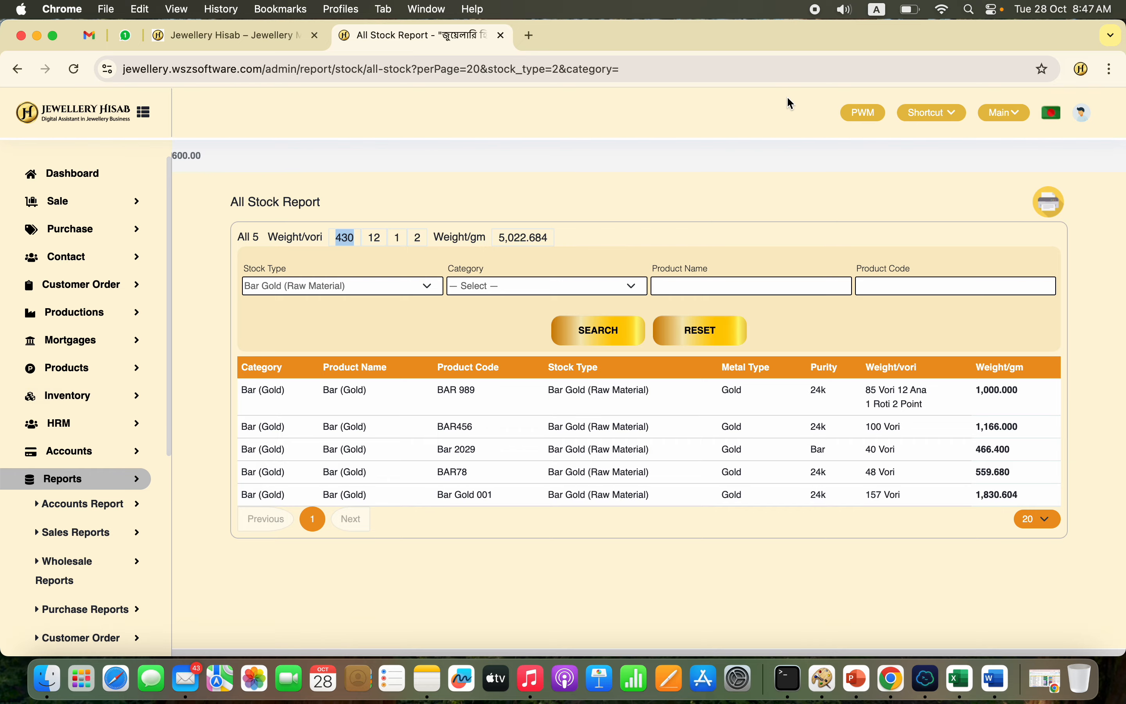
{"action": "left_click", "coordinate": [866, 121]}
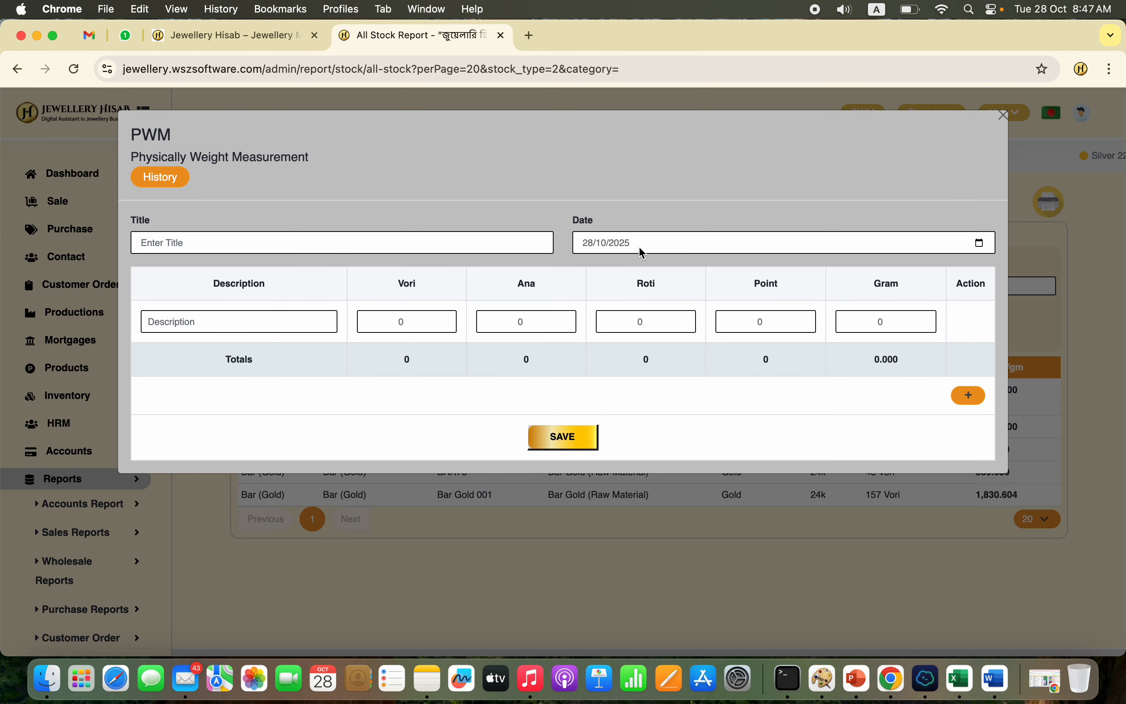
{"action": "left_click", "coordinate": [1007, 117]}
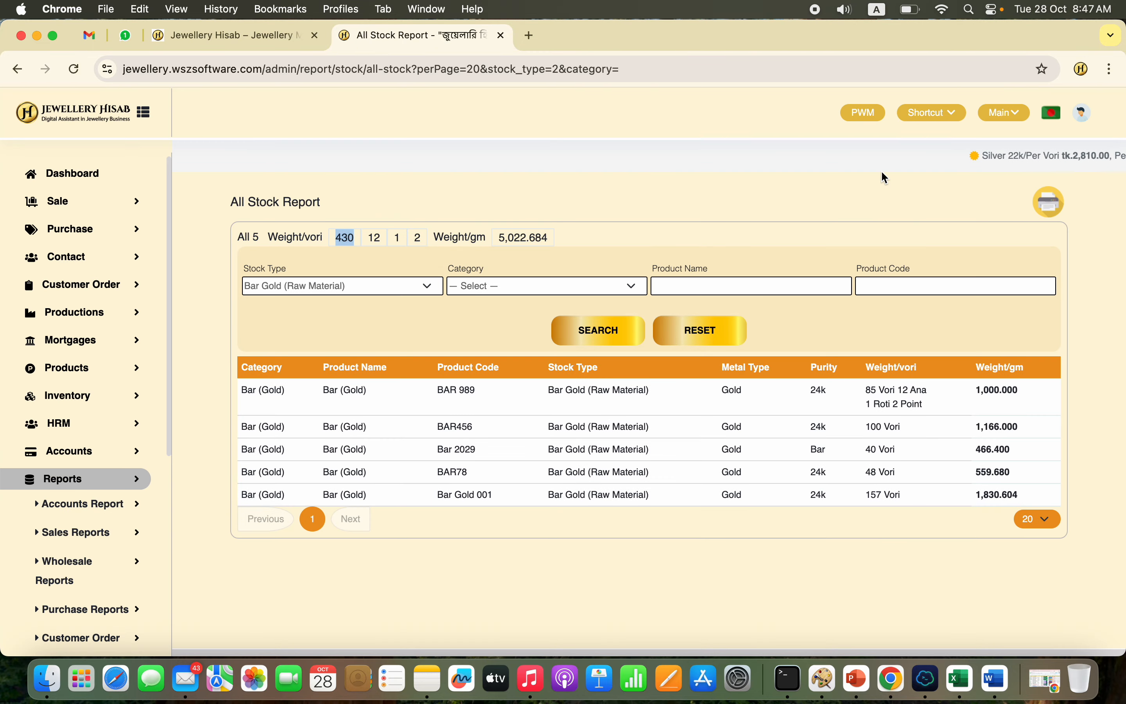